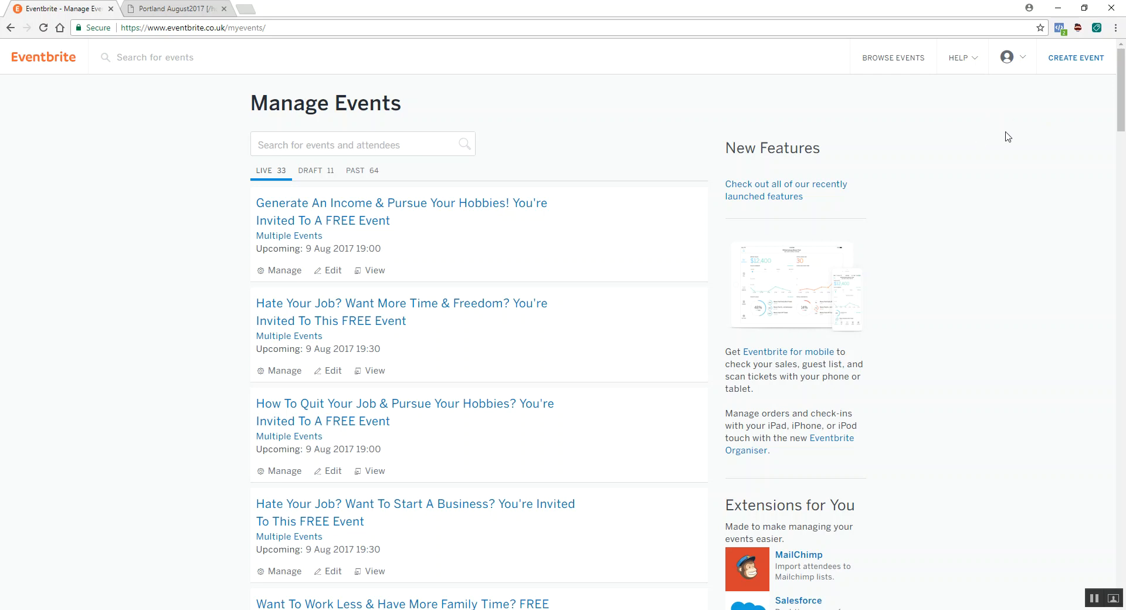
- Open the live Portland, OR 97232 event "Hate Your Job? Want More Time & Freedom?" in a separate tab from the events list
mouse_move(1014, 59)
scroll(480, 217, "down", 20)
scroll(482, 218, "down", 20)
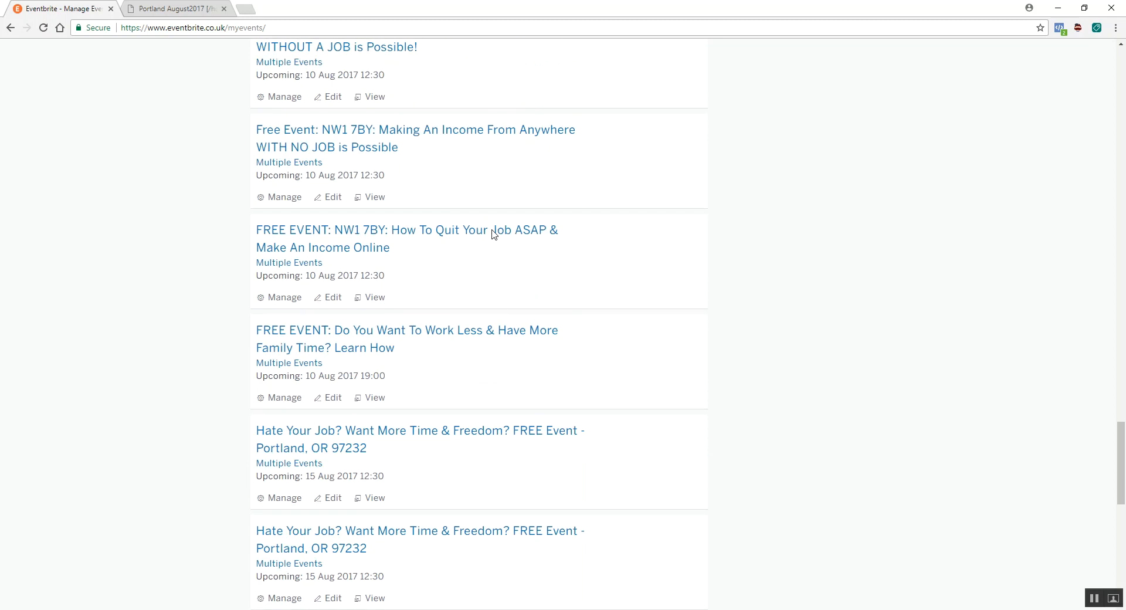
scroll(492, 235, "down", 3)
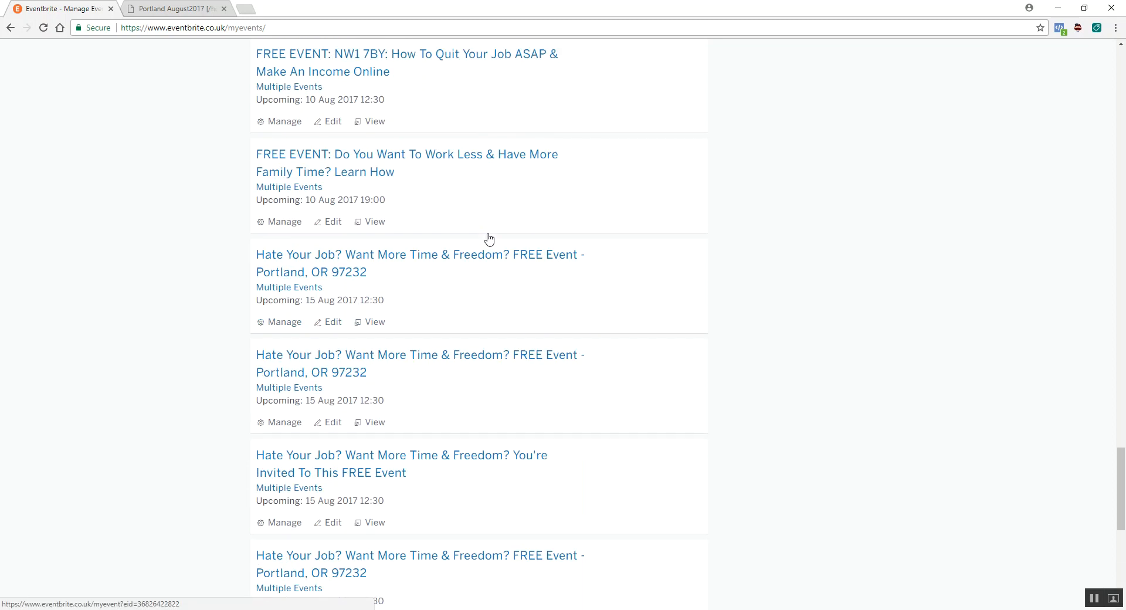
right_click(414, 258)
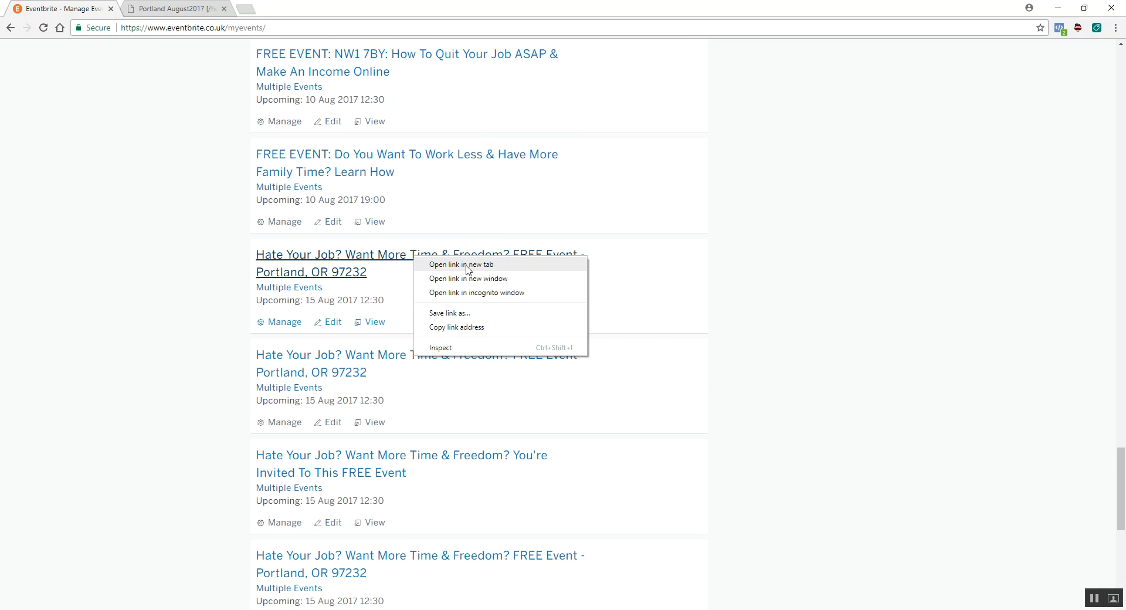
left_click(467, 264)
left_click(176, 8)
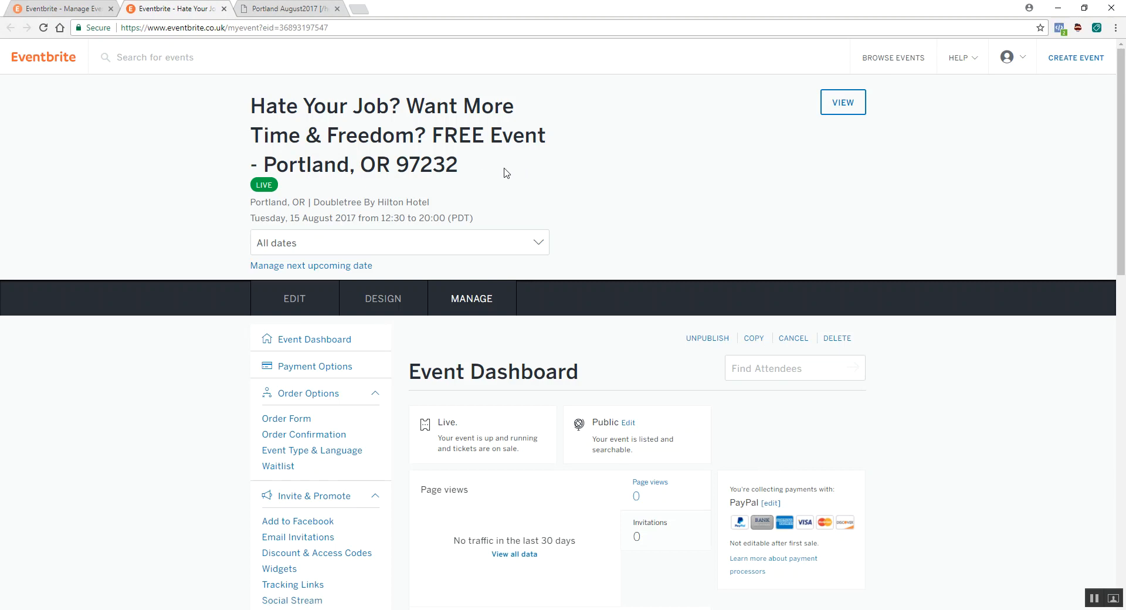
- Copy this event under the name "Hate Your Job? Want More Time & Freedom? FREE Event - Portland, OR 97232", without the "Copy of" prefix
left_click(755, 339)
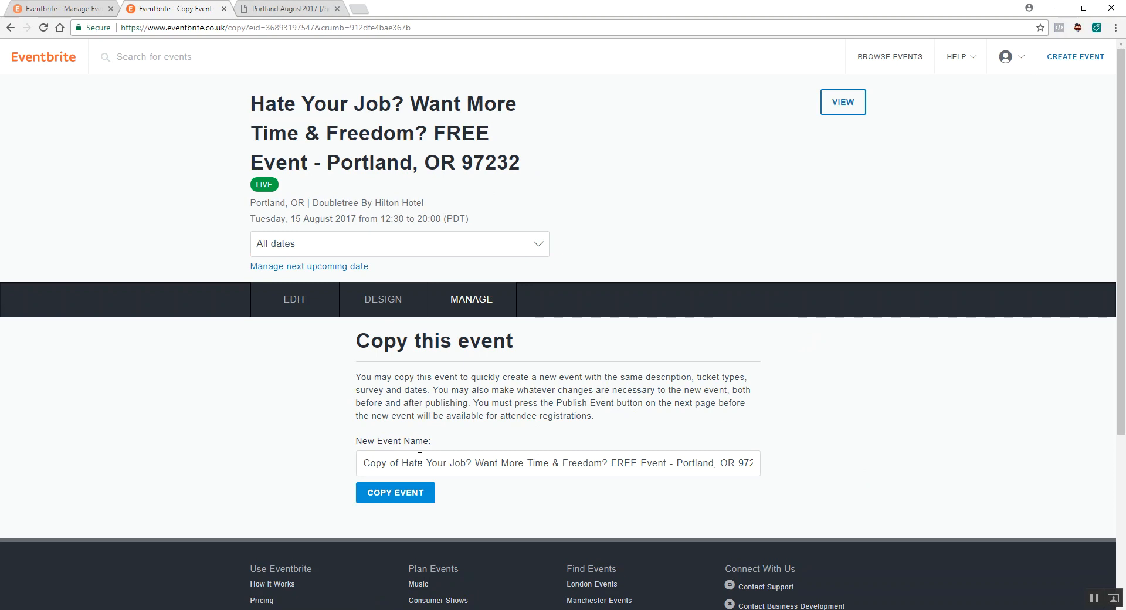
left_click_drag(404, 462, 319, 459)
key("BackSpace")
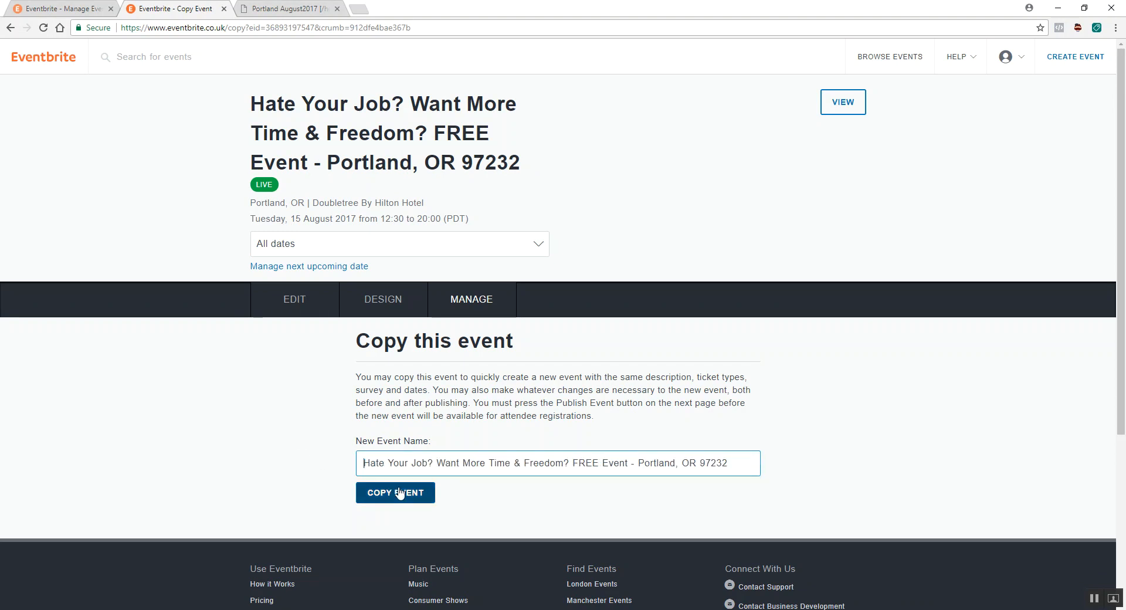
left_click(395, 493)
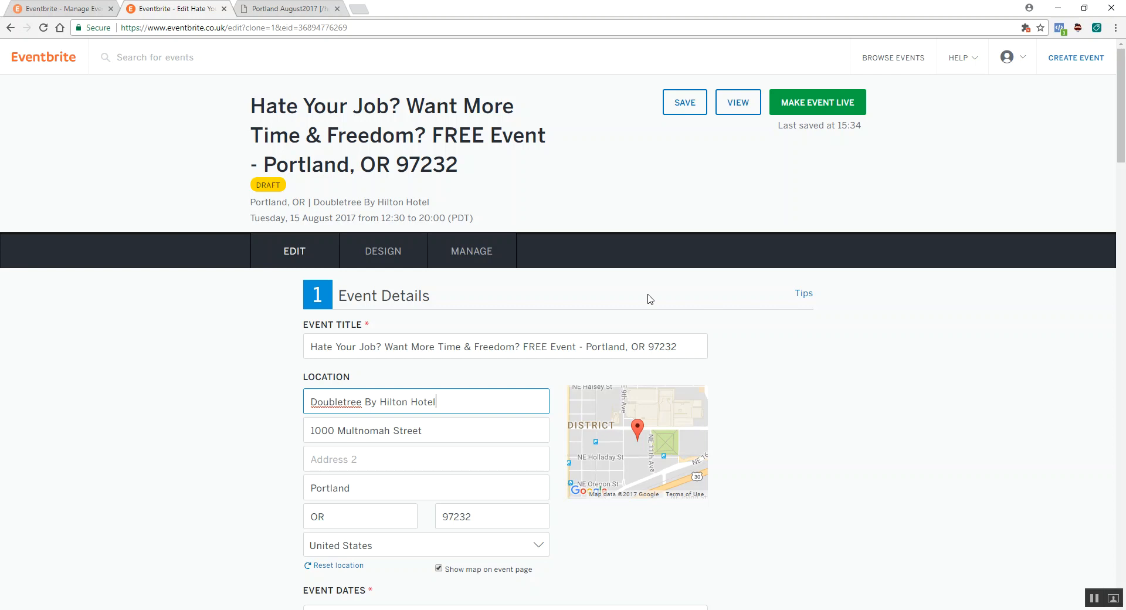
left_click(650, 299)
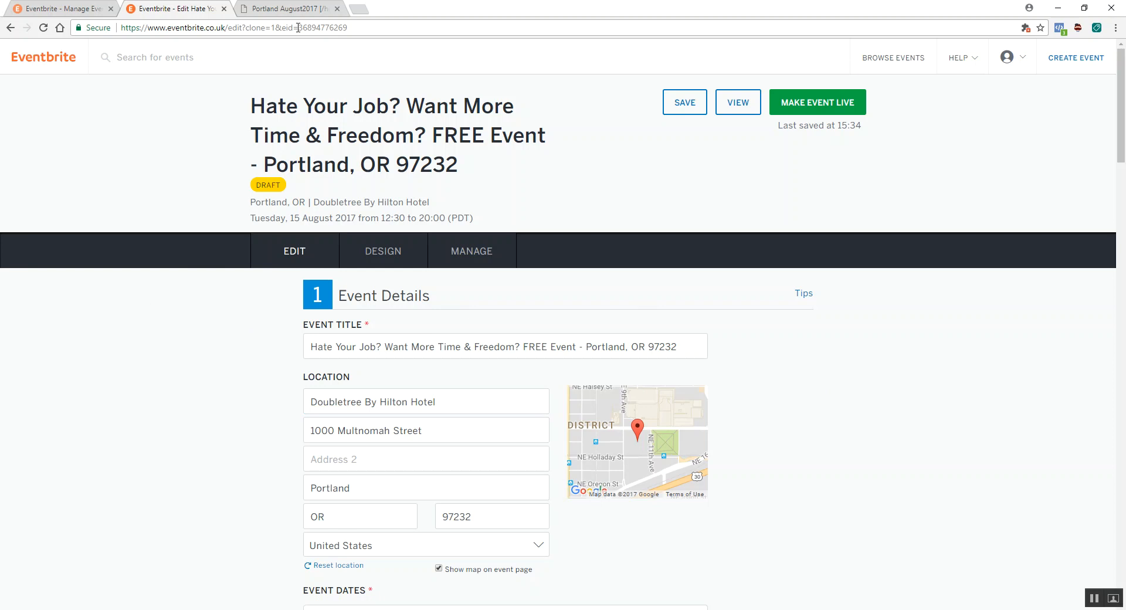
- Switch to the imf locations.xls spreadsheet in OpenOffice Calc and maximize its window
left_click(287, 9)
double_click(535, 5)
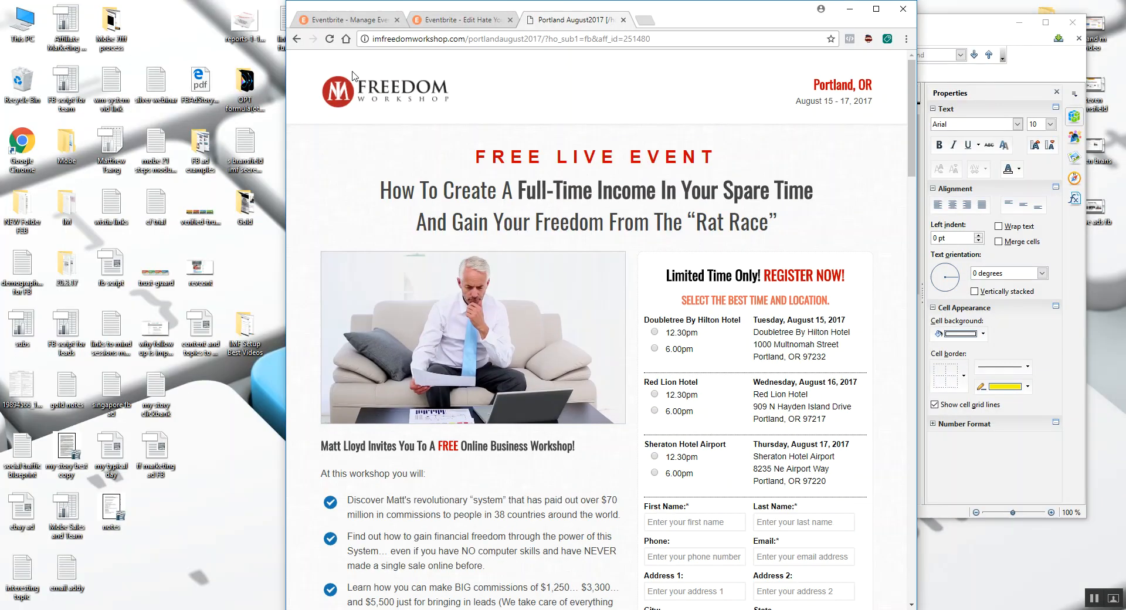
key("alt+Tab")
left_click_drag(735, 28, 319, 30)
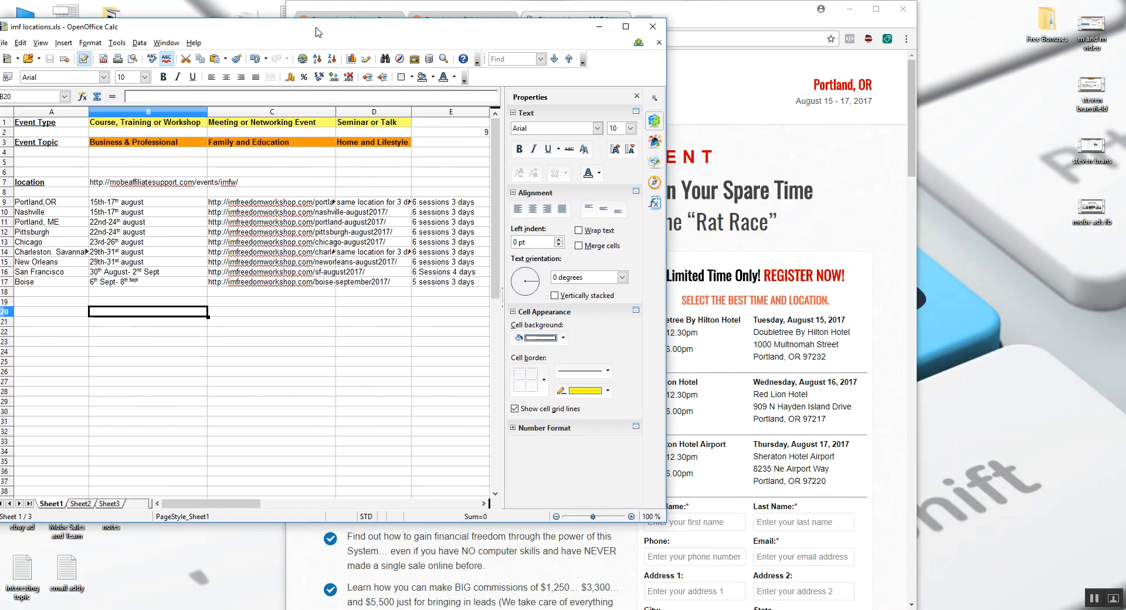
double_click(424, 32)
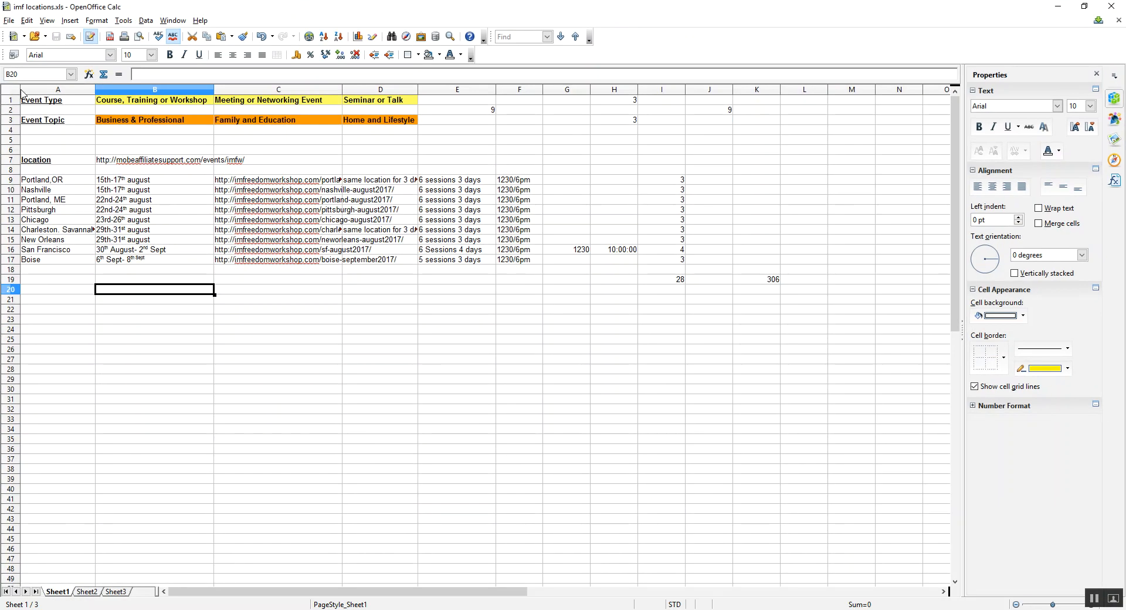
- Review the workshop locations, dates and registration page links from Portland, OR to Boise
left_click_drag(51, 182, 51, 260)
left_click_drag(128, 183, 145, 261)
left_click_drag(271, 182, 257, 262)
left_click(287, 309)
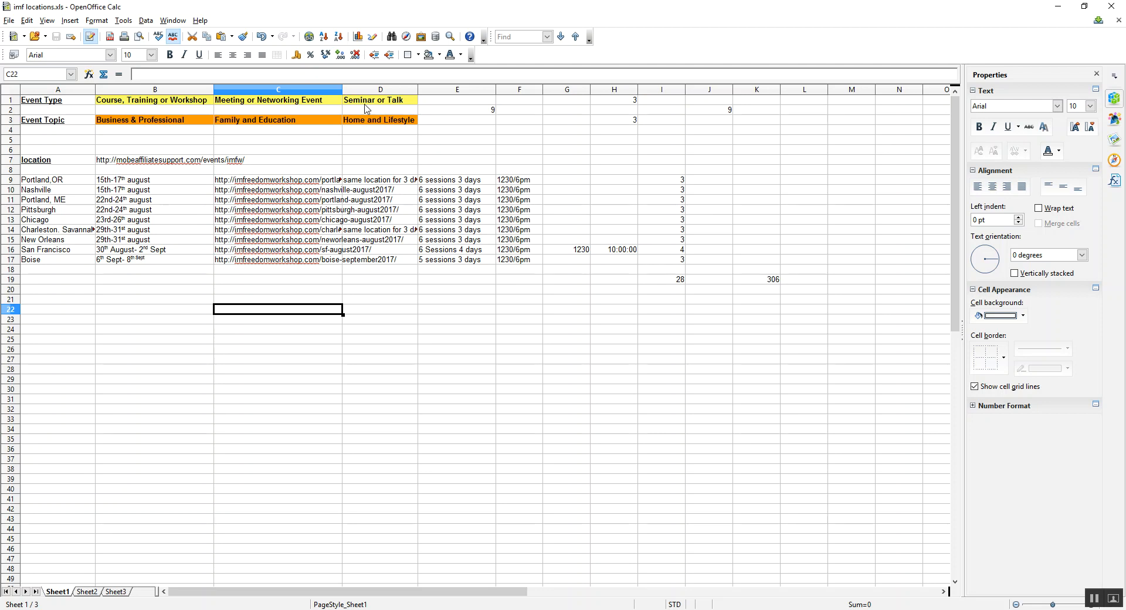
- Examine the three event types and three event topics for possible combinations, and check the location source link
left_click(127, 104)
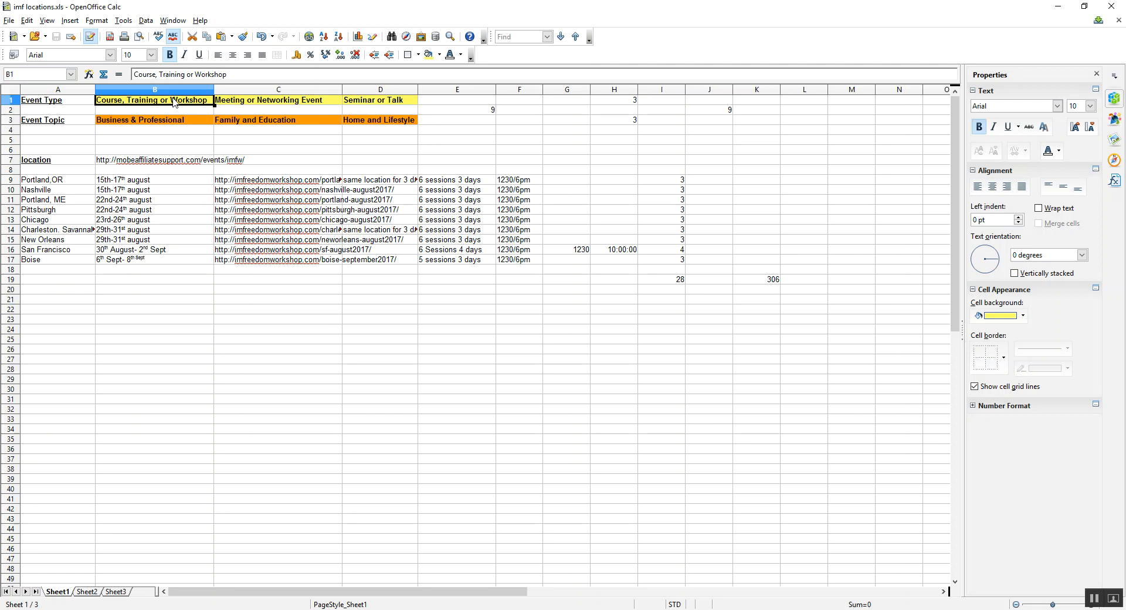
left_click(276, 104)
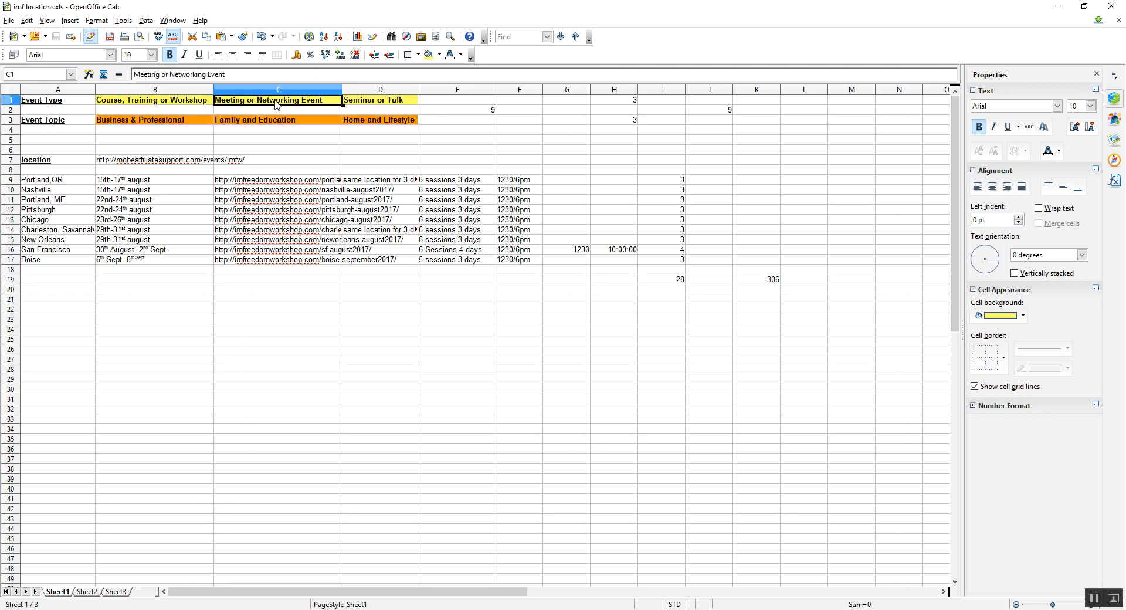
left_click(394, 105)
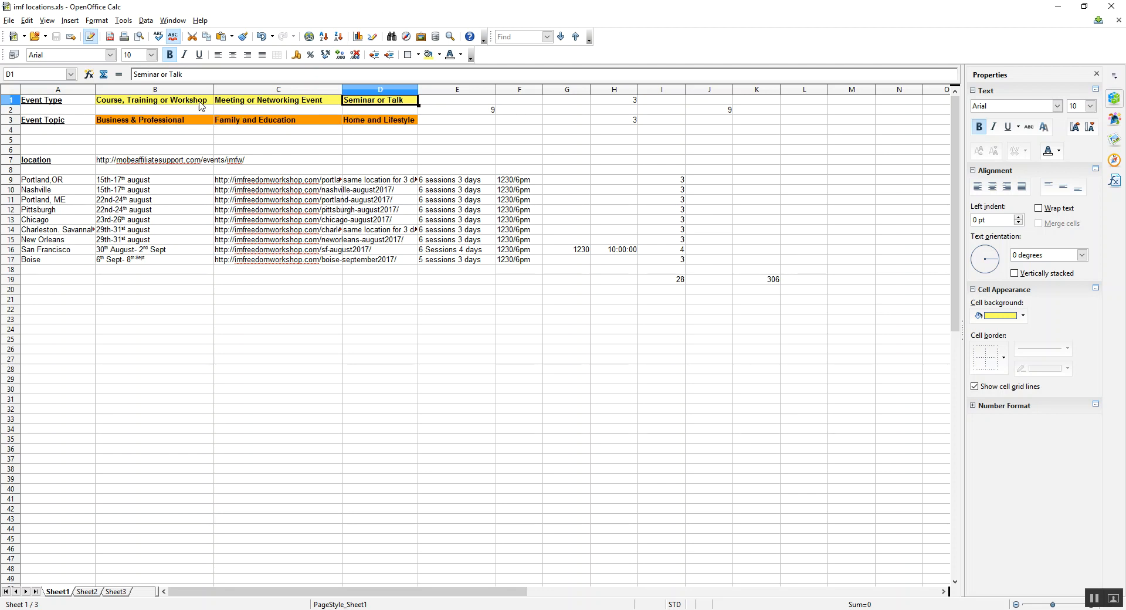
left_click(167, 104)
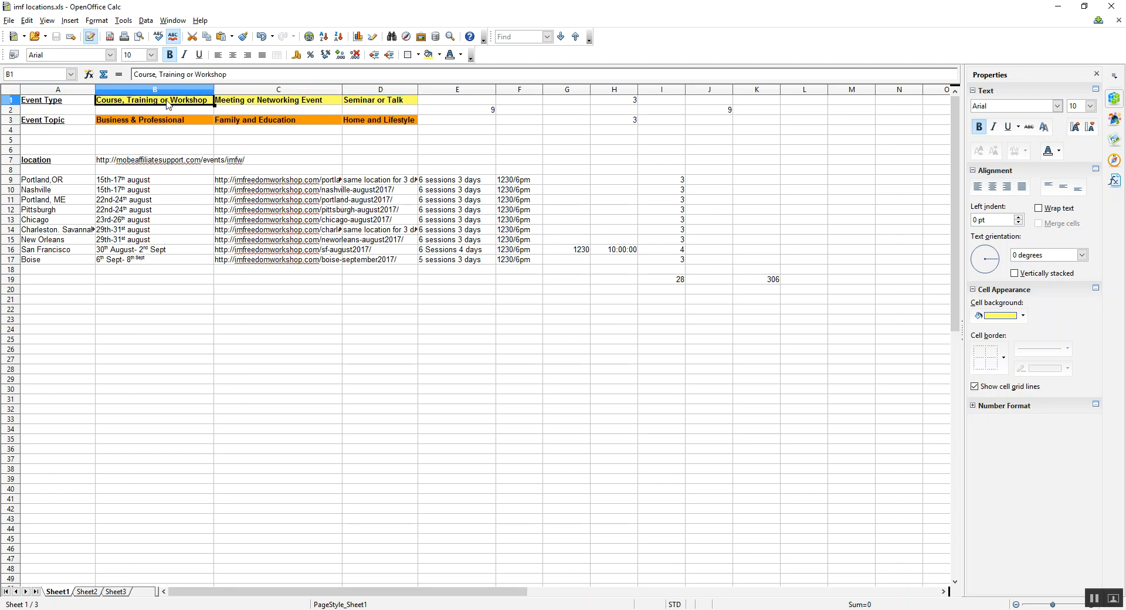
left_click_drag(167, 105, 166, 121)
left_click(172, 106)
left_click(488, 111)
left_click(170, 111)
left_click(275, 110)
left_click(378, 111)
left_click(476, 112)
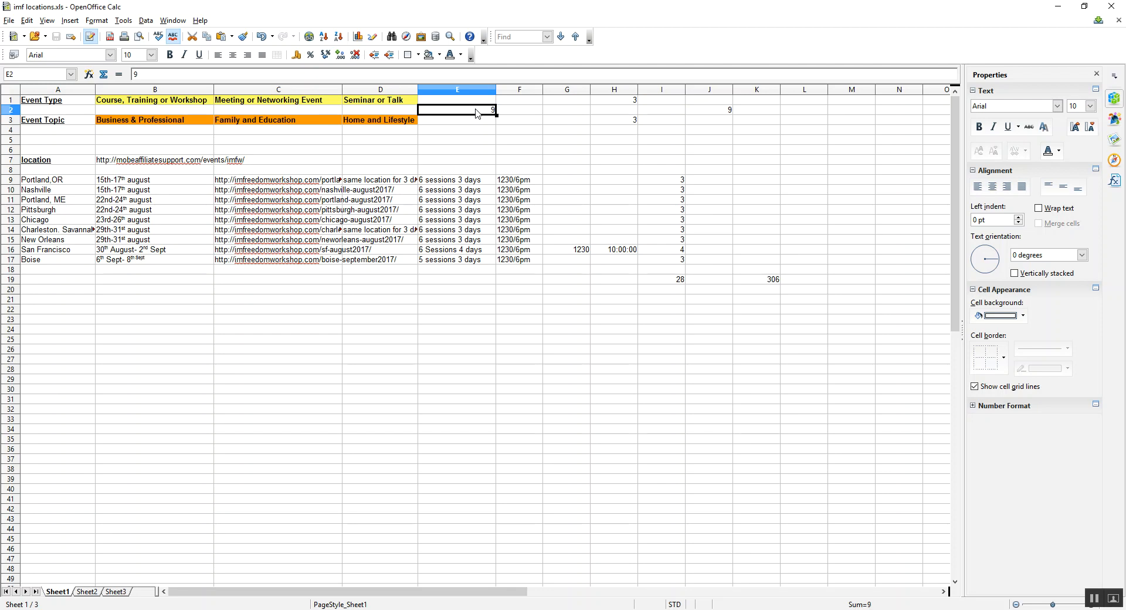
left_click(234, 141)
left_click(145, 164)
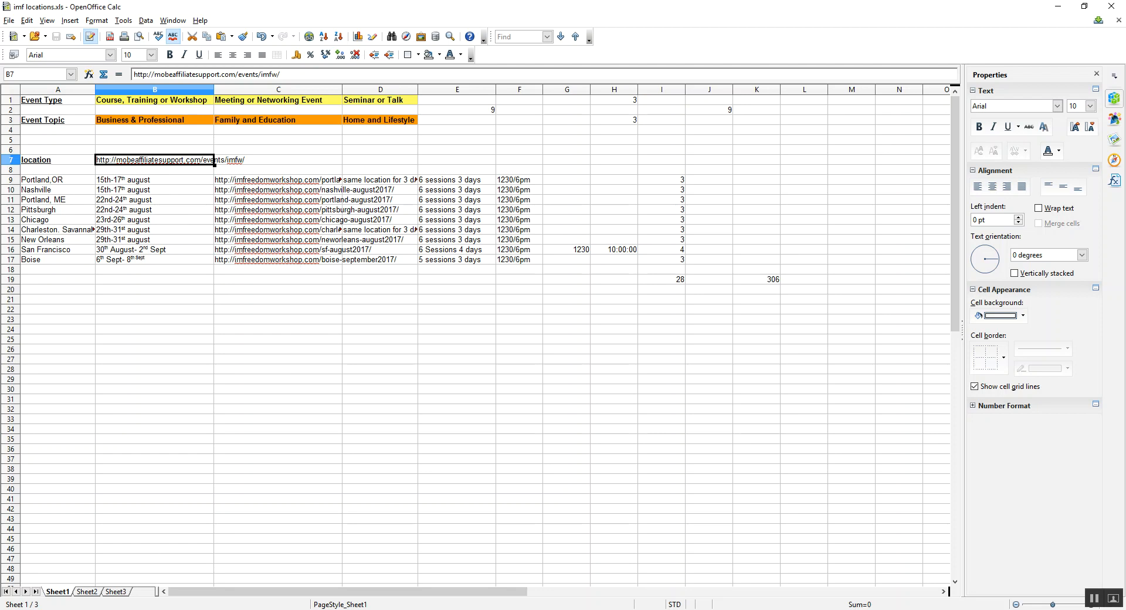
- Restore the spreadsheet window, place the browser beside it, and switch to the copied Eventbrite draft's event details
double_click(784, 12)
left_click_drag(558, 29, 476, 43)
left_click_drag(729, 13, 892, 21)
left_click(604, 20)
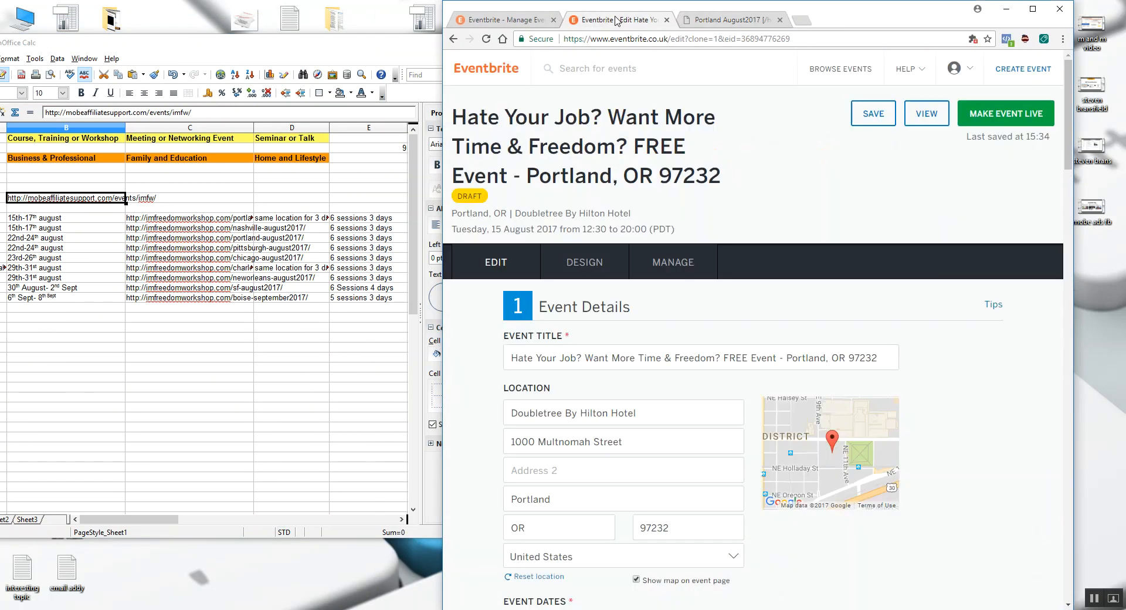
scroll(588, 245, "down", 2)
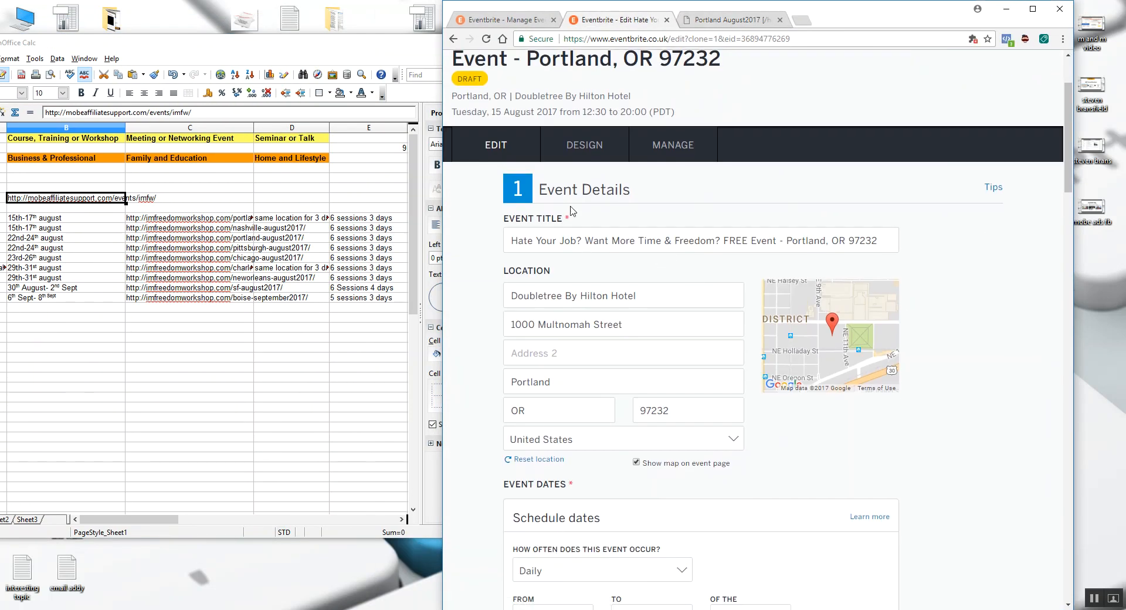
scroll(622, 202, "up", 2)
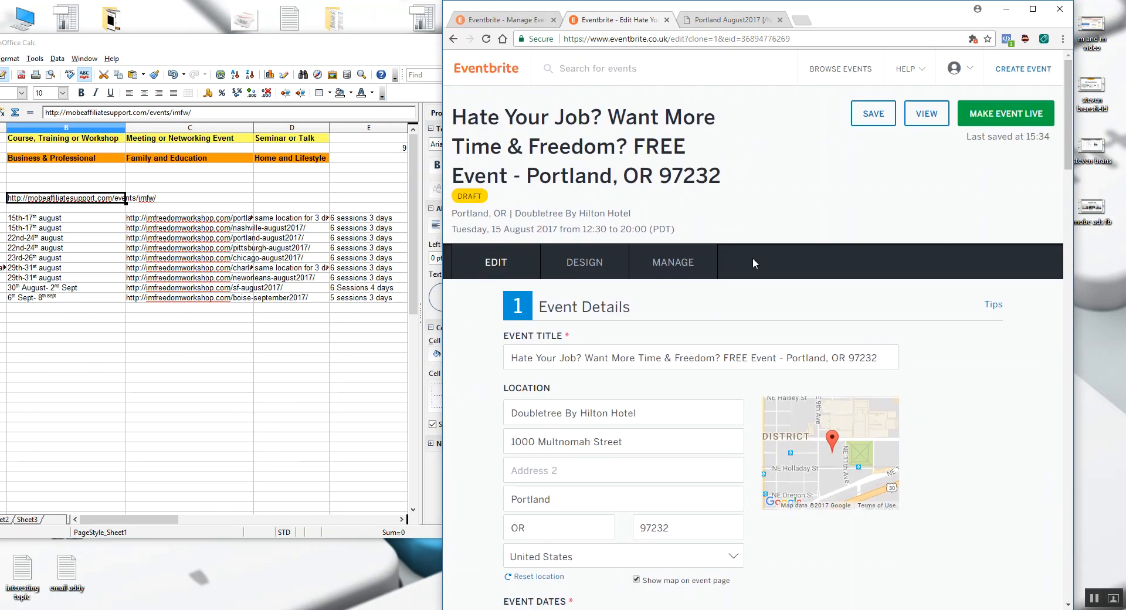
scroll(753, 263, "down", 1)
scroll(532, 302, "down", 2)
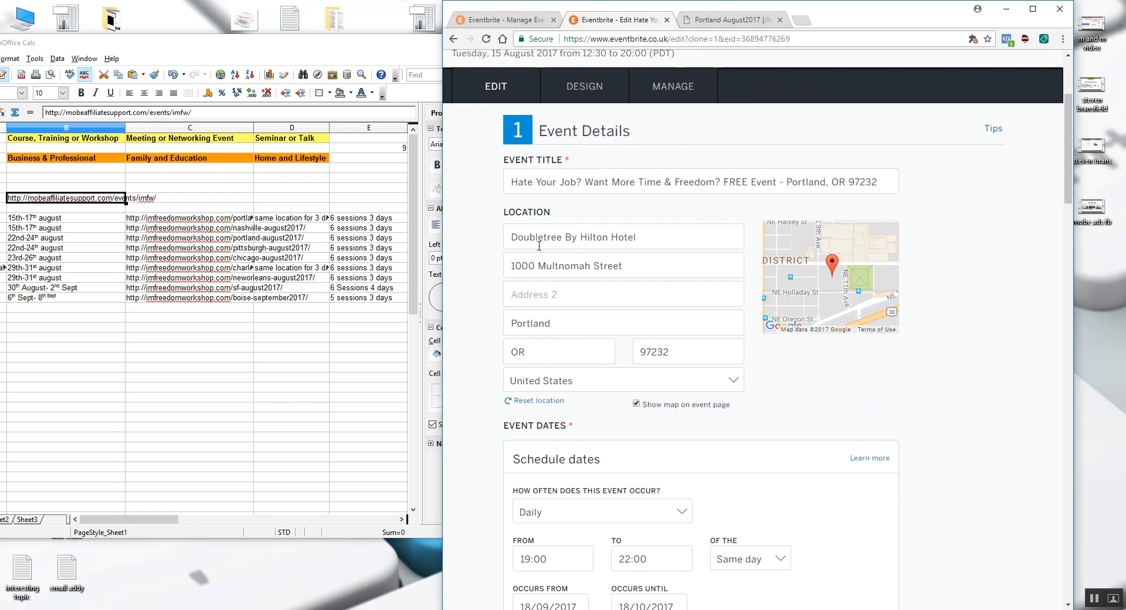
- Copy the Doubletree By Hilton Hotel name and address from the Portland workshop registration page
left_click(722, 24)
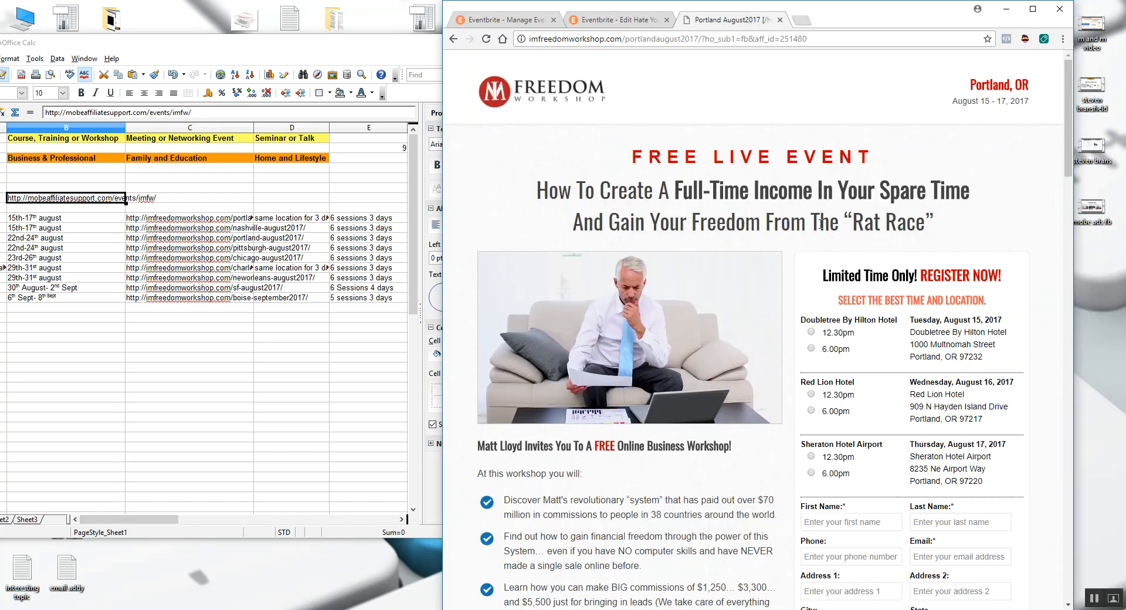
left_click_drag(995, 300, 914, 273)
right_click(920, 278)
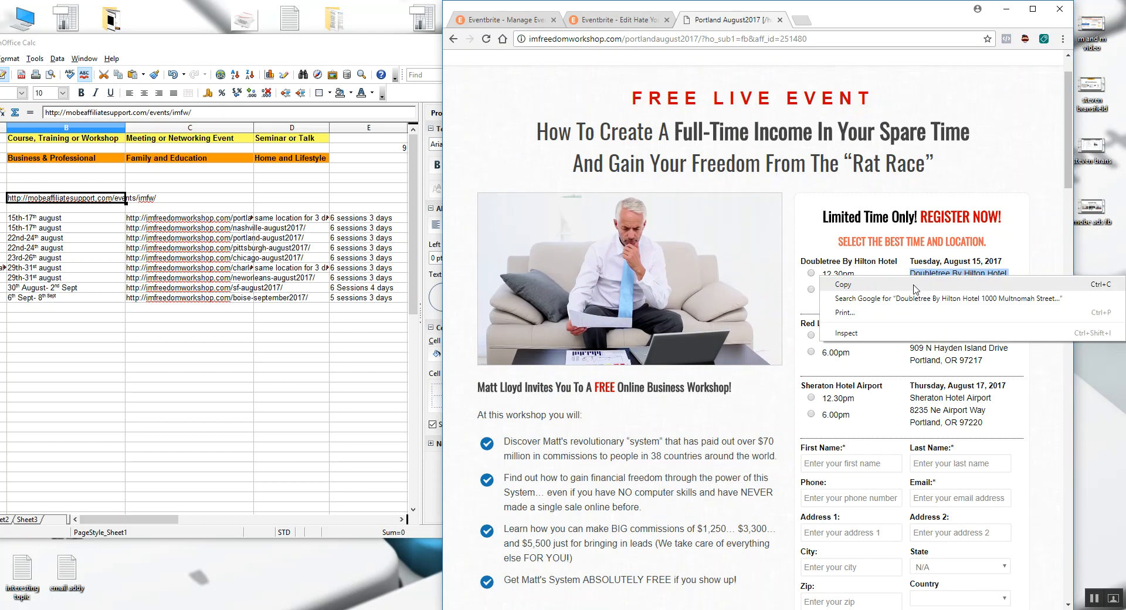
left_click(914, 287)
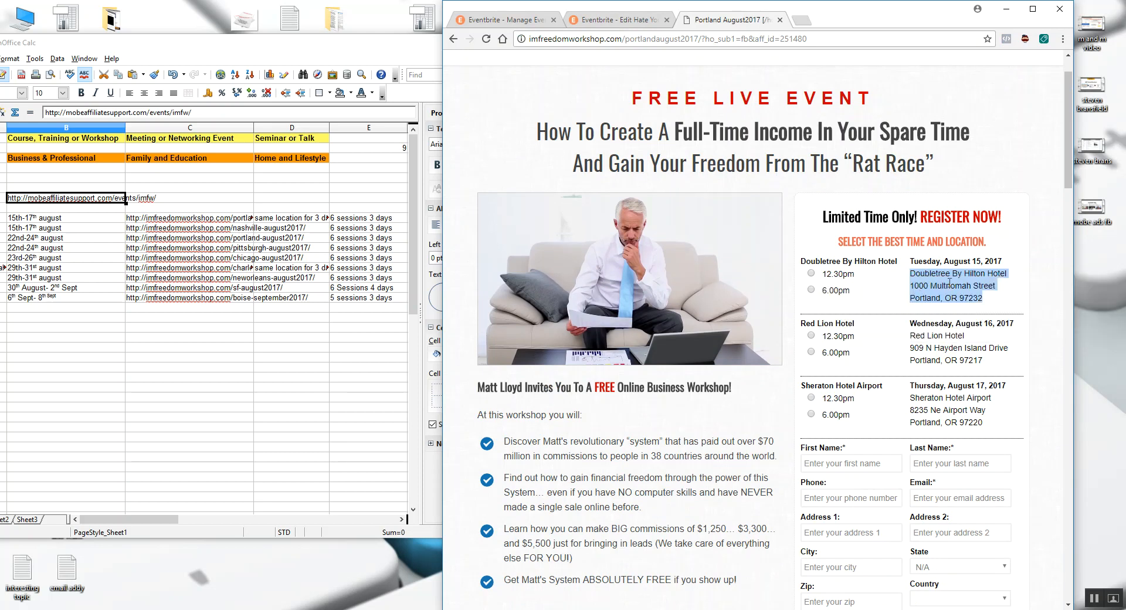
- Compare the draft's location and schedule fields with the session times on the Portland workshop page
left_click(621, 22)
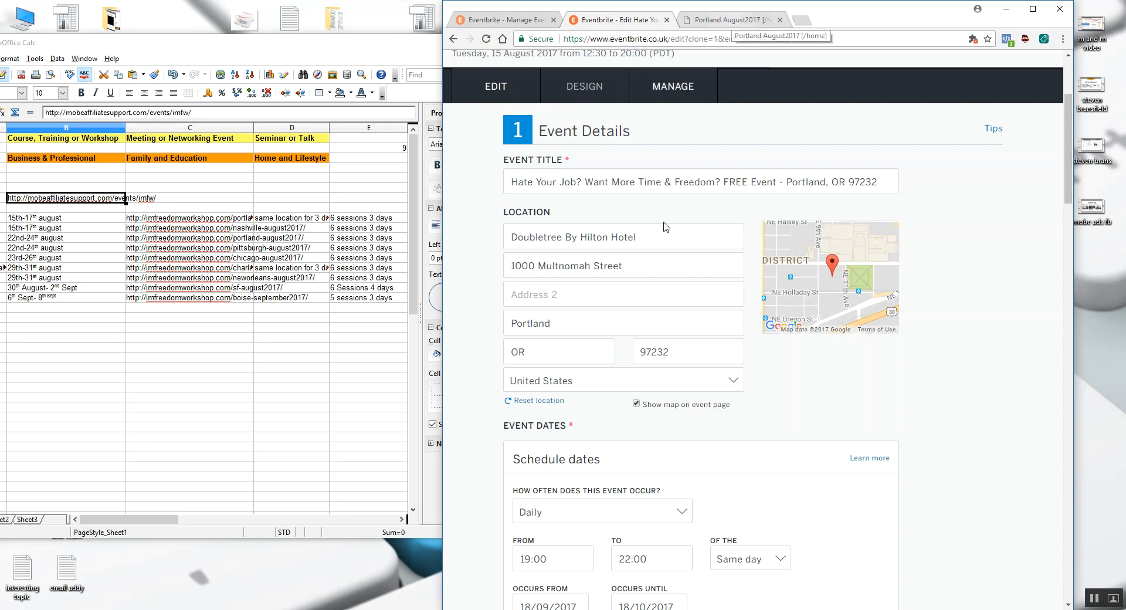
scroll(669, 320, "down", 4)
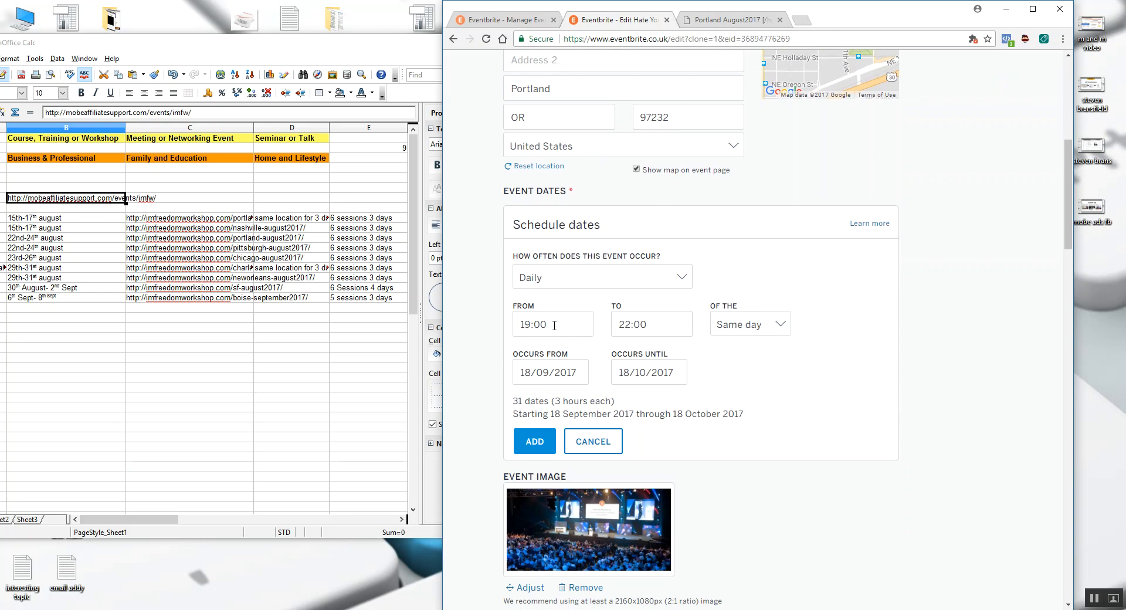
left_click(727, 21)
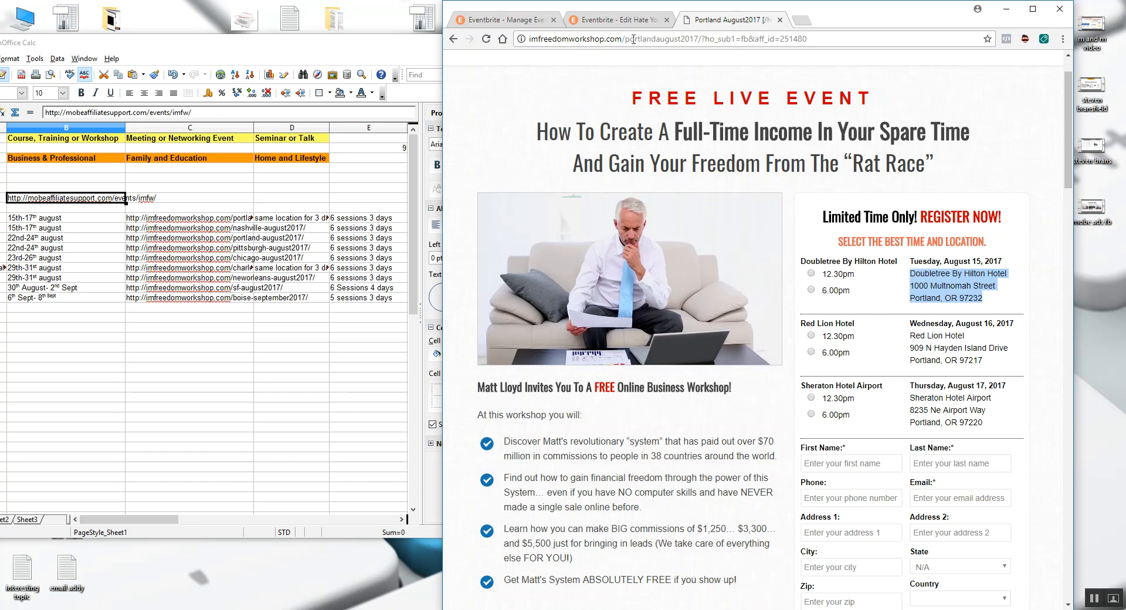
- Set the draft event's daily session to run from 12:30 to 14:30
left_click(586, 24)
scroll(604, 228, "down", 1)
left_click(547, 266)
scroll(537, 325, "up", 7)
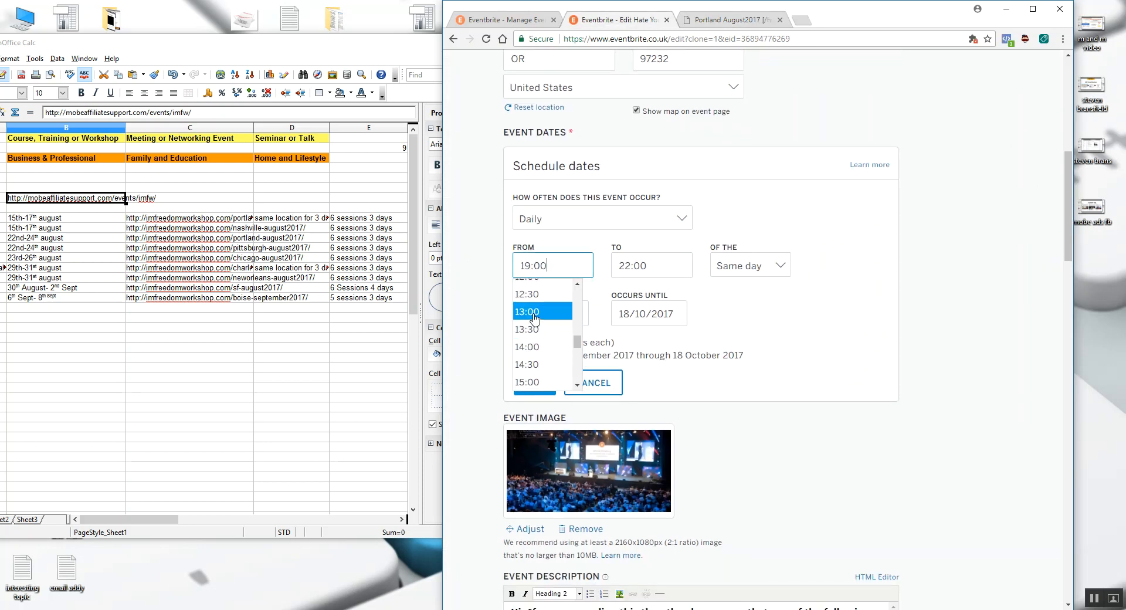
left_click(531, 293)
left_click(639, 264)
scroll(642, 346, "up", 8)
left_click(642, 359)
- Set both the session's first and last occurrence to 15/08/2017 and add it to the event dates
left_click(557, 315)
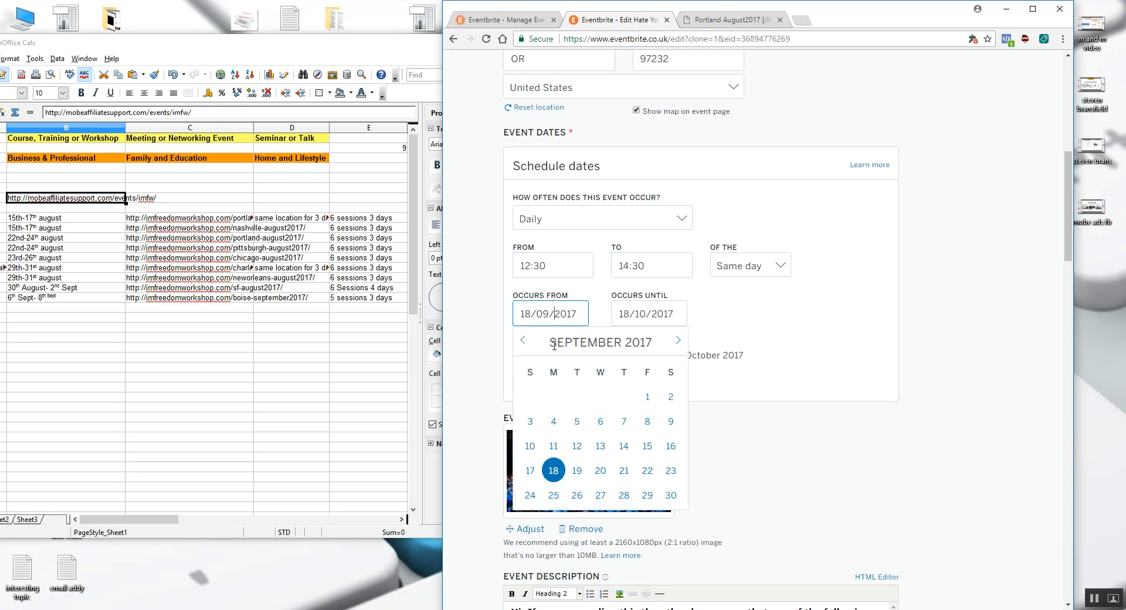
left_click(523, 340)
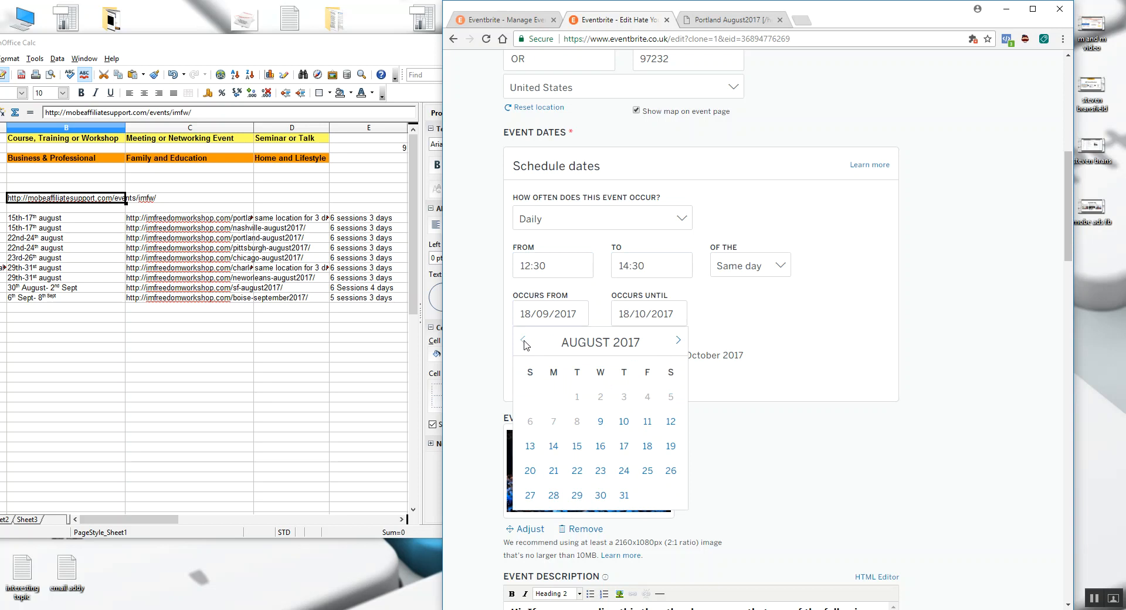
left_click(577, 446)
left_click(639, 314)
left_click(623, 341)
left_click(623, 341)
left_click(675, 445)
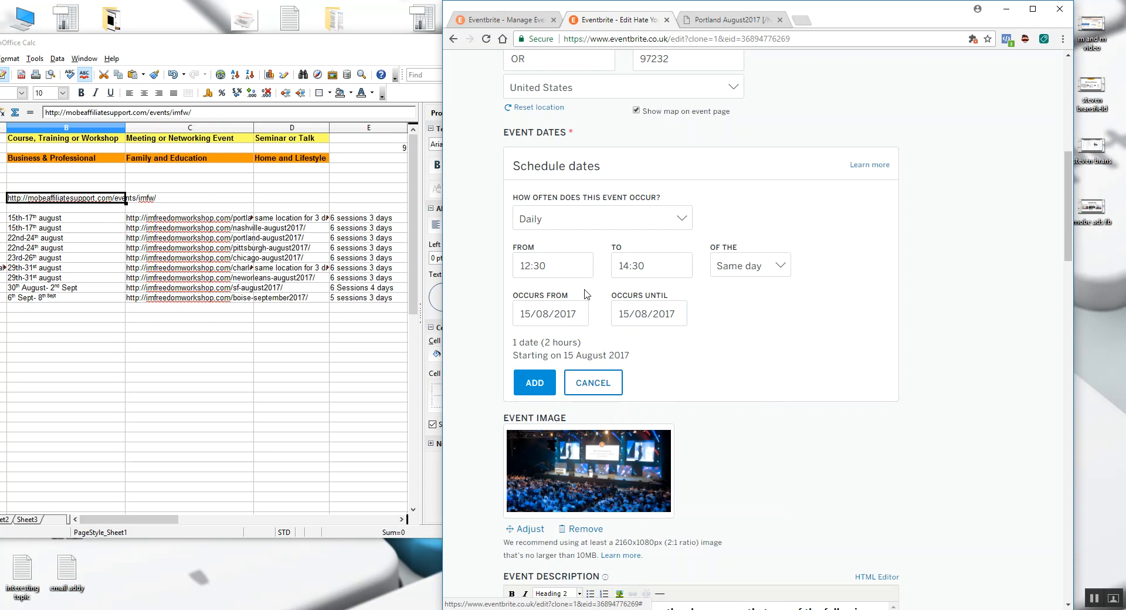
left_click(534, 382)
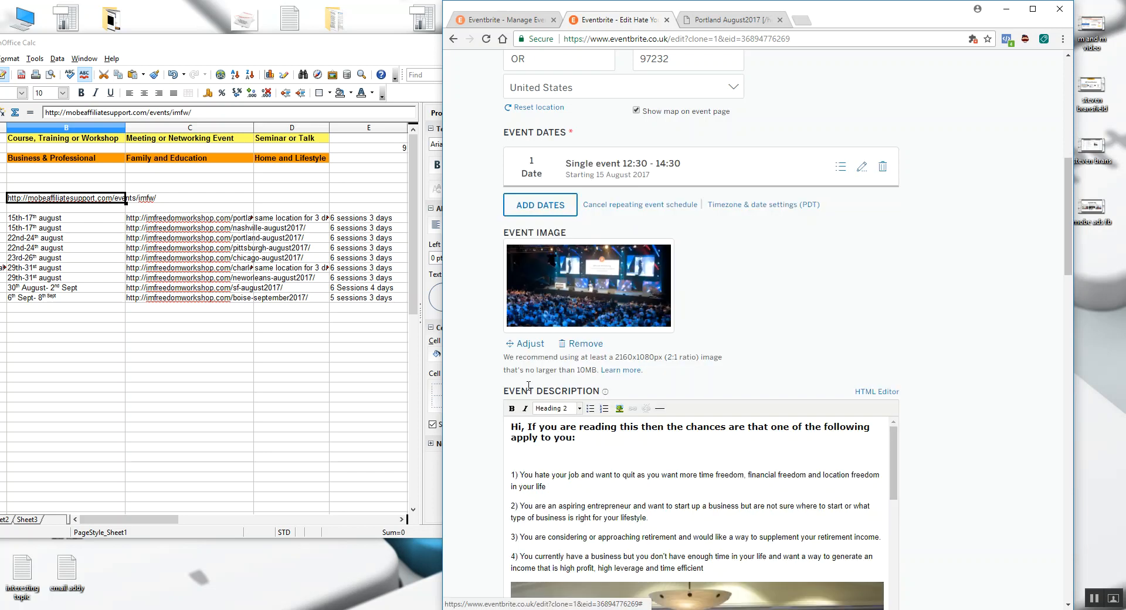
- Add a second daily session on 15/08/2017 to the event dates, running from 18:00 to 20:00 of the next day
scroll(597, 220, "up", 1)
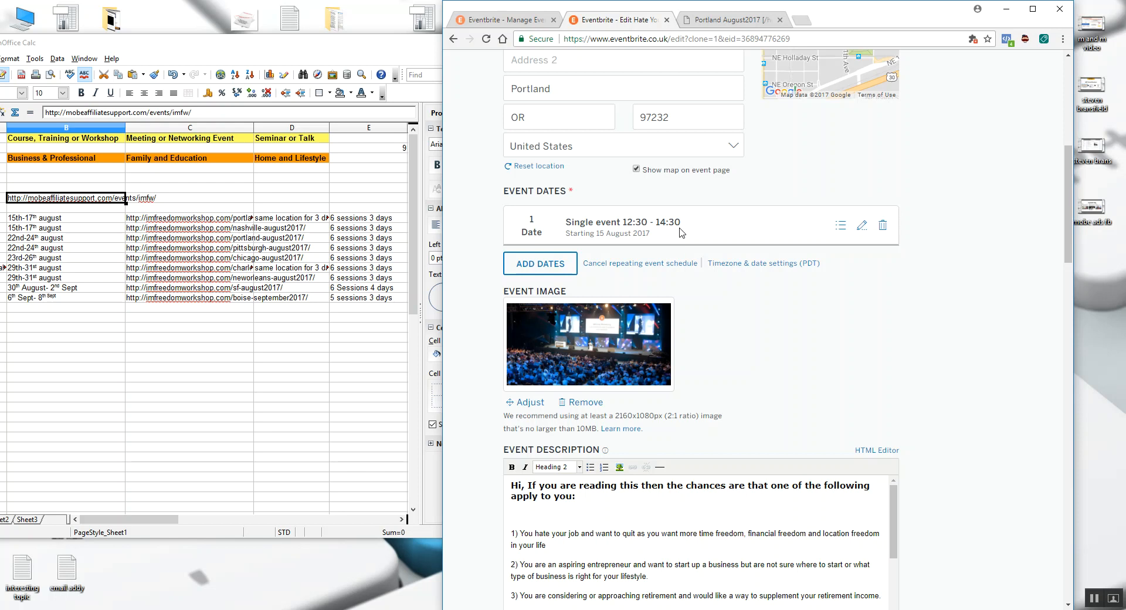
left_click(540, 267)
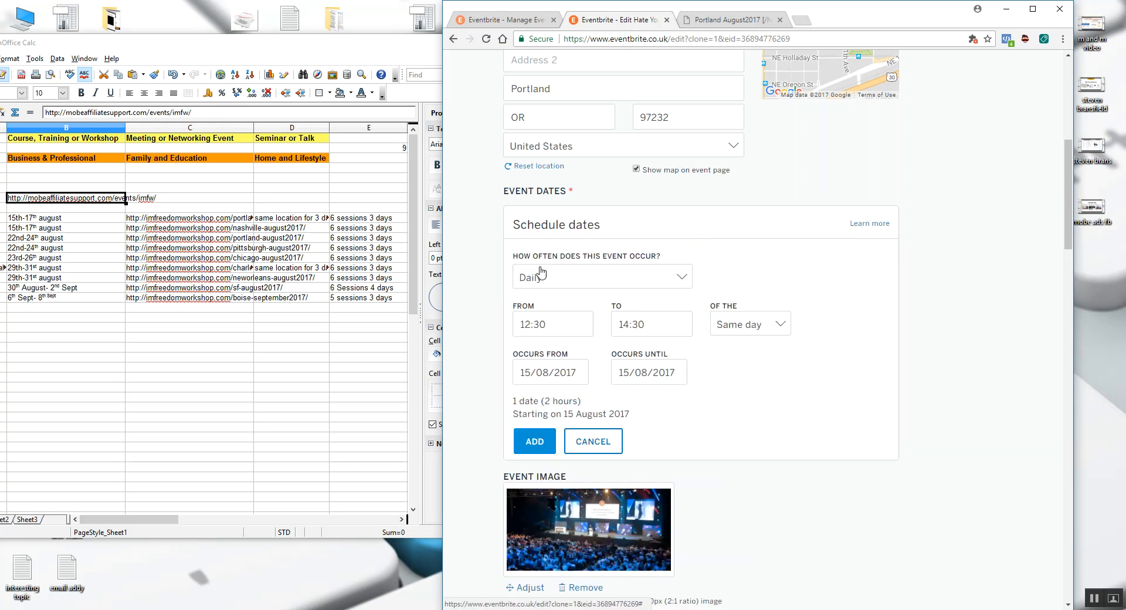
left_click(543, 325)
scroll(531, 387, "down", 4)
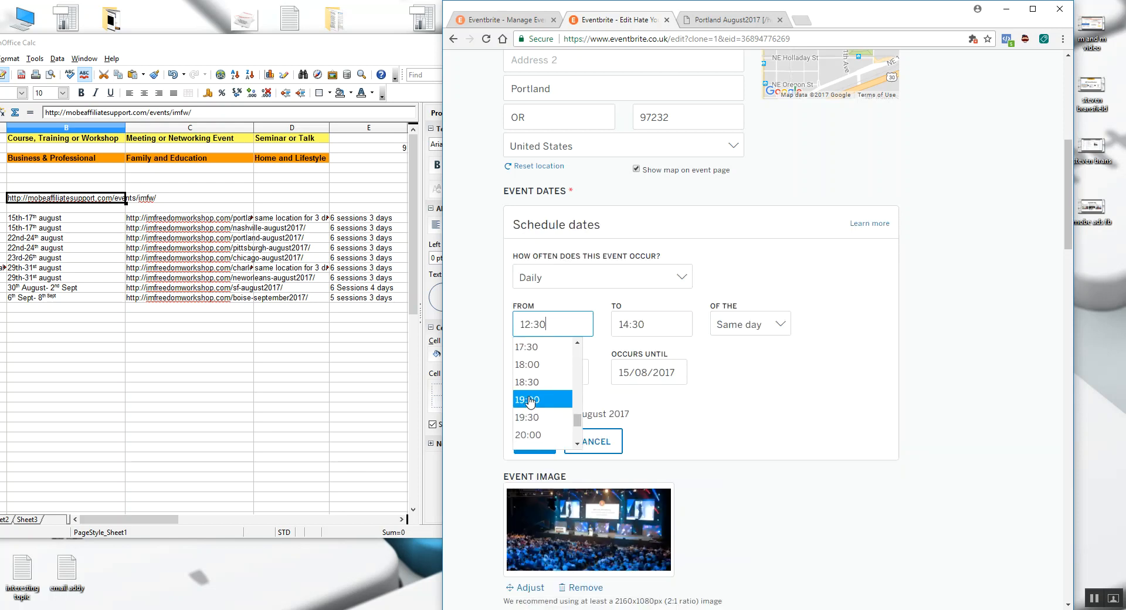
left_click(530, 364)
left_click(645, 324)
scroll(638, 384, "down", 4)
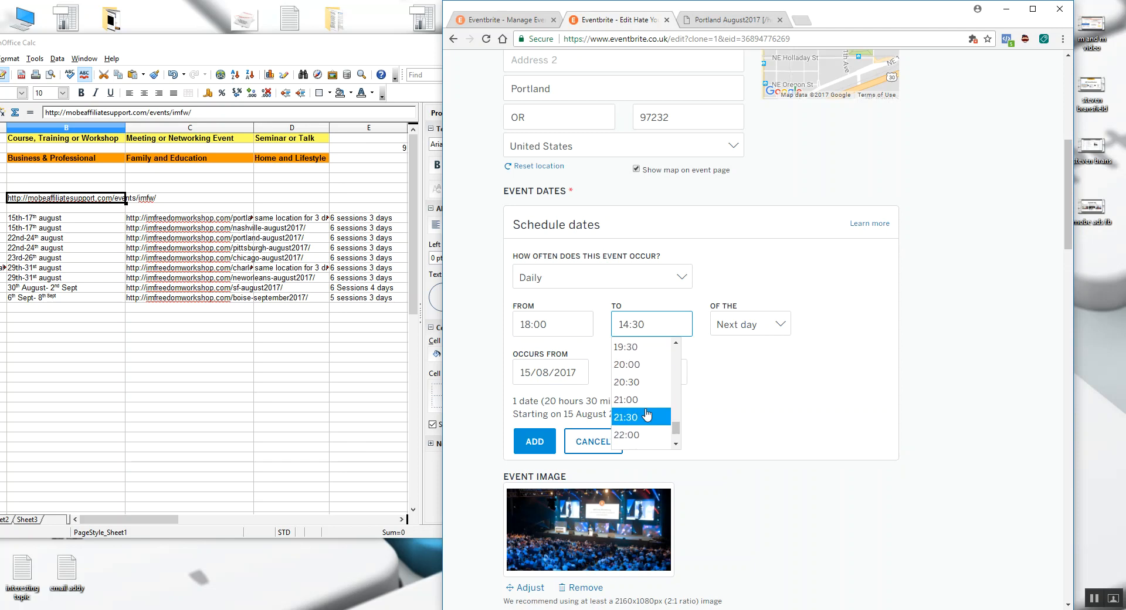
left_click(629, 364)
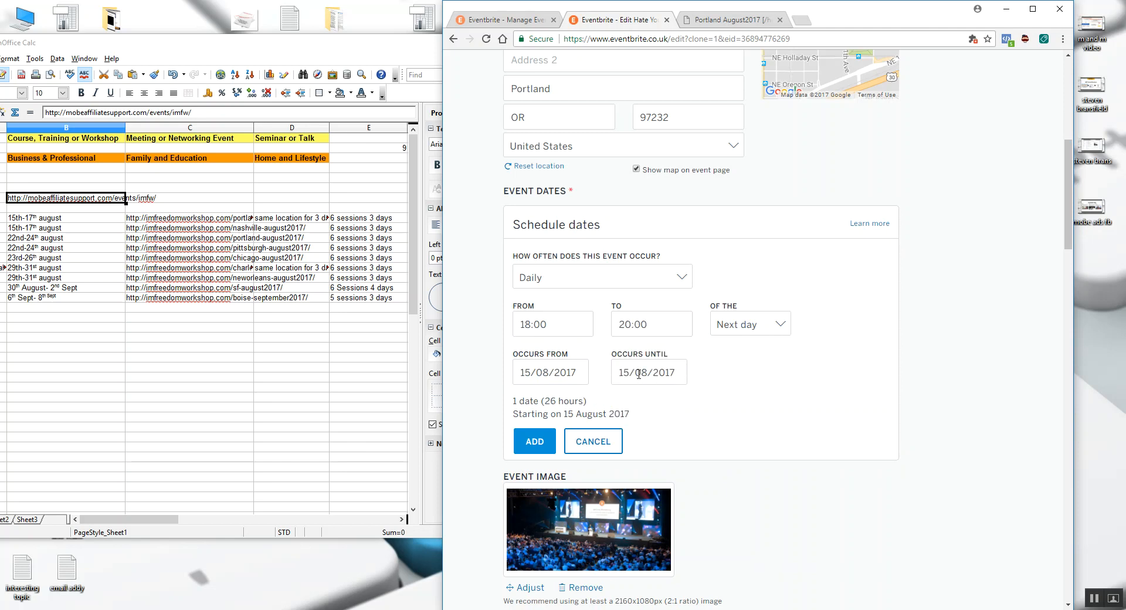
left_click(534, 441)
- Review the draft's session list, event image, description, organiser details and ticket types
scroll(638, 261, "down", 2)
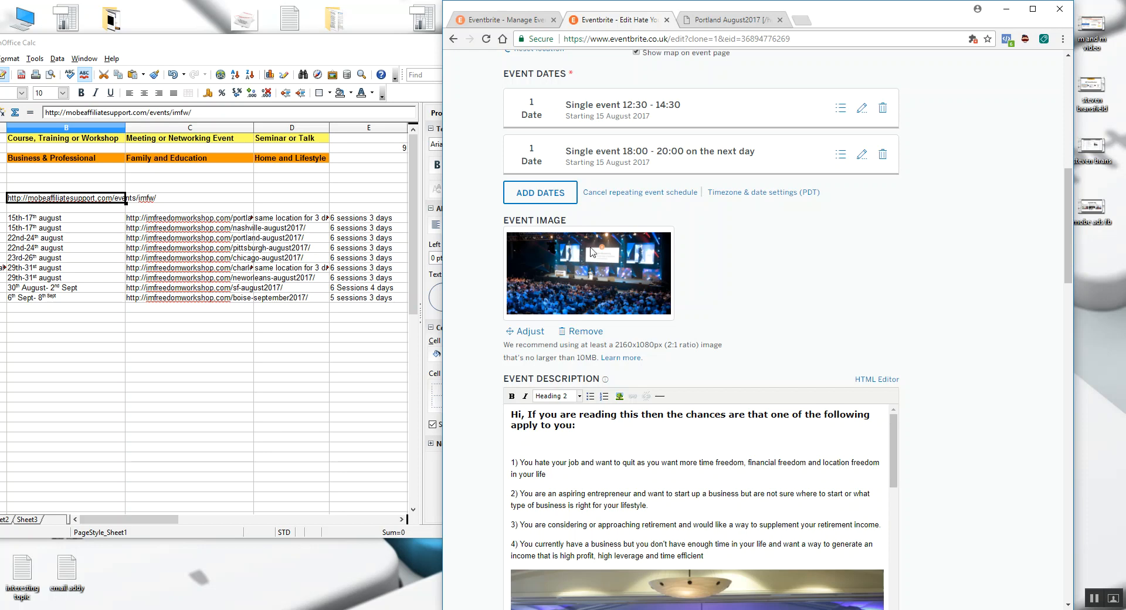
scroll(913, 343, "down", 2)
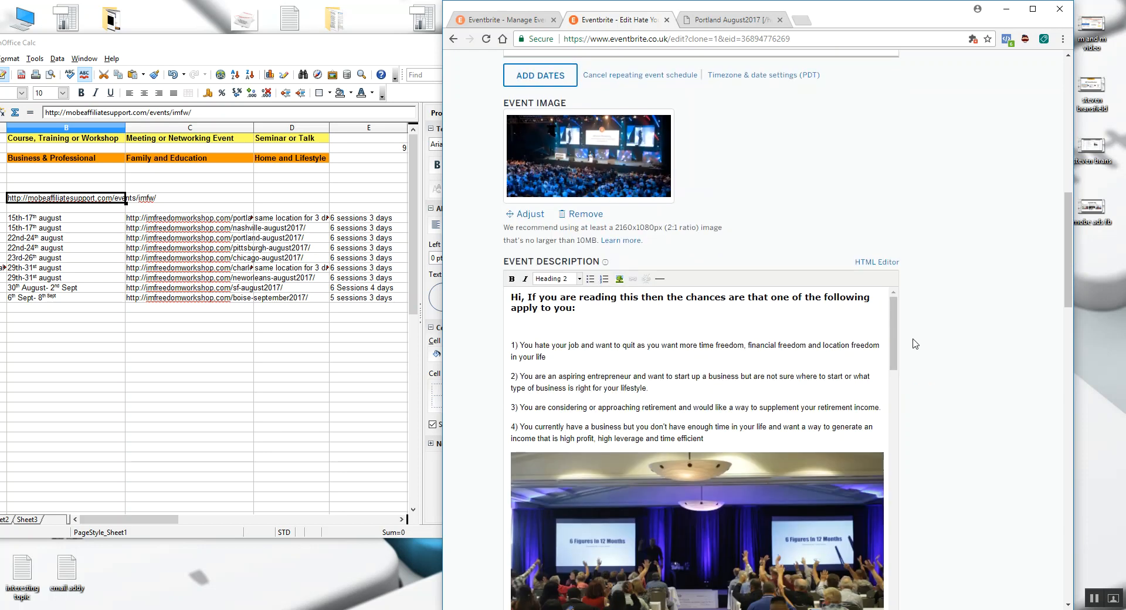
left_click(592, 325)
scroll(592, 325, "down", 5)
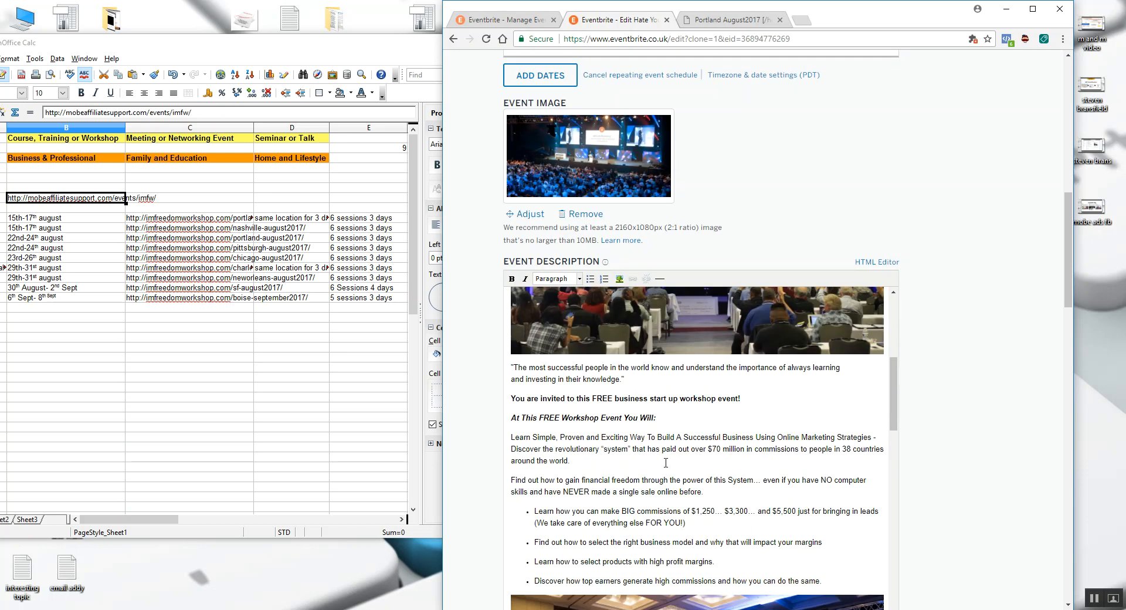
scroll(603, 383, "up", 2)
scroll(951, 420, "down", 9)
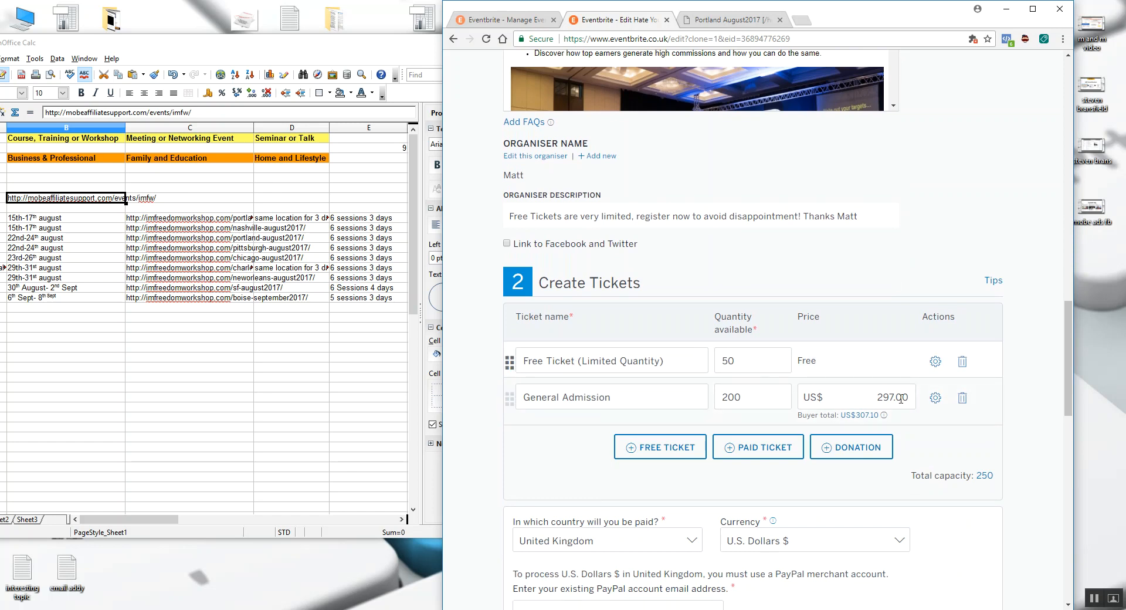
scroll(683, 352, "down", 2)
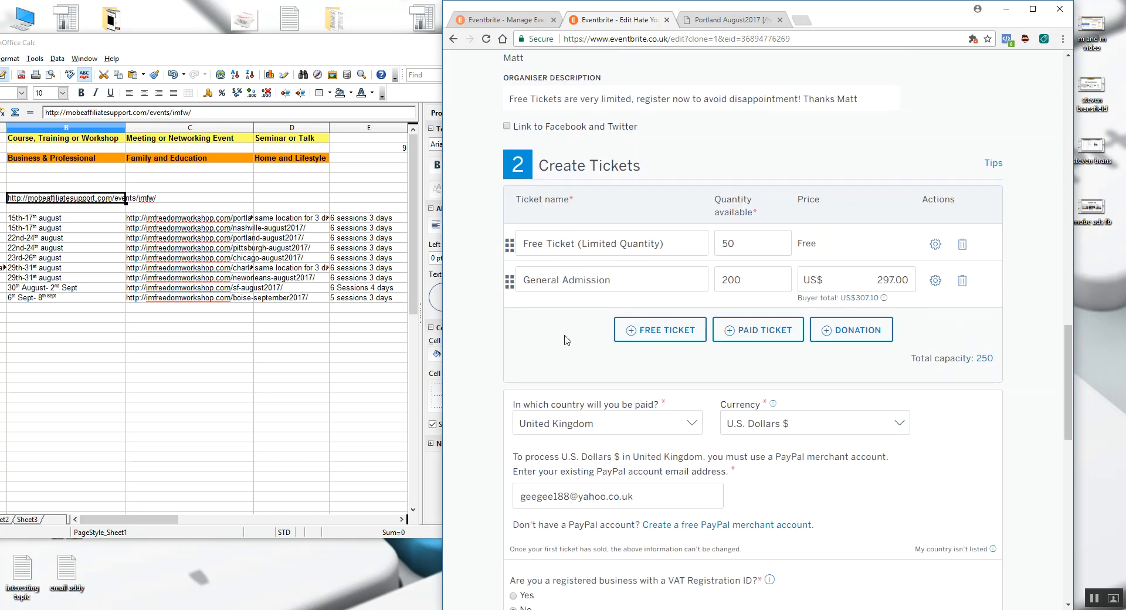
- Set the event's refund policy to No refunds
scroll(674, 323, "down", 1)
scroll(792, 306, "down", 2)
scroll(795, 347, "down", 3)
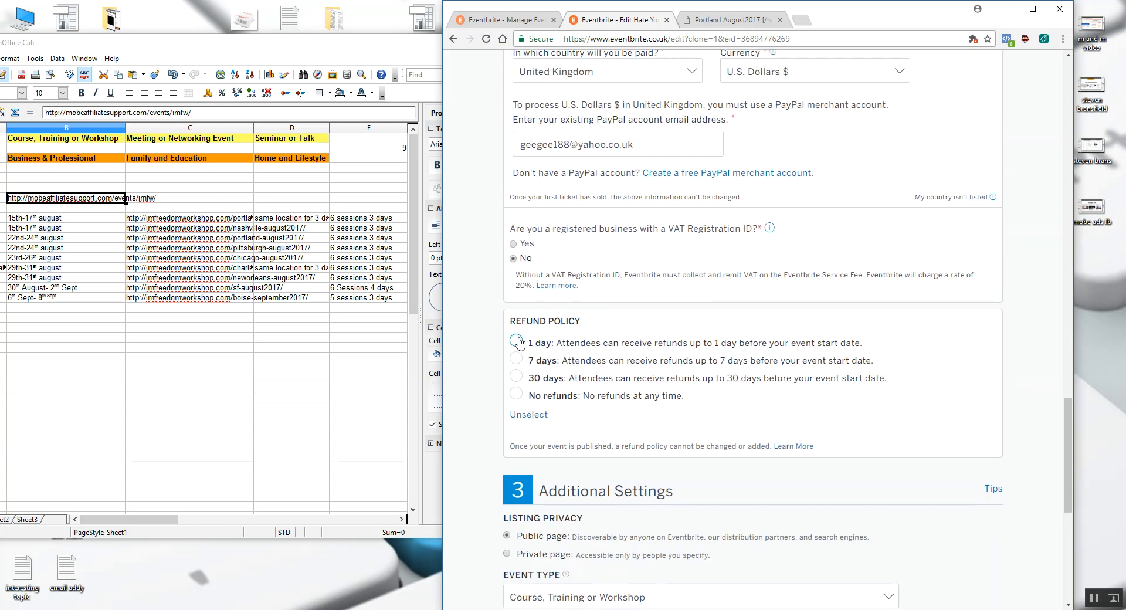
left_click(517, 394)
- Place the imf locations.xls spreadsheet beside the event form and compare its event type and topic options with the Additional Settings
scroll(772, 360, "down", 4)
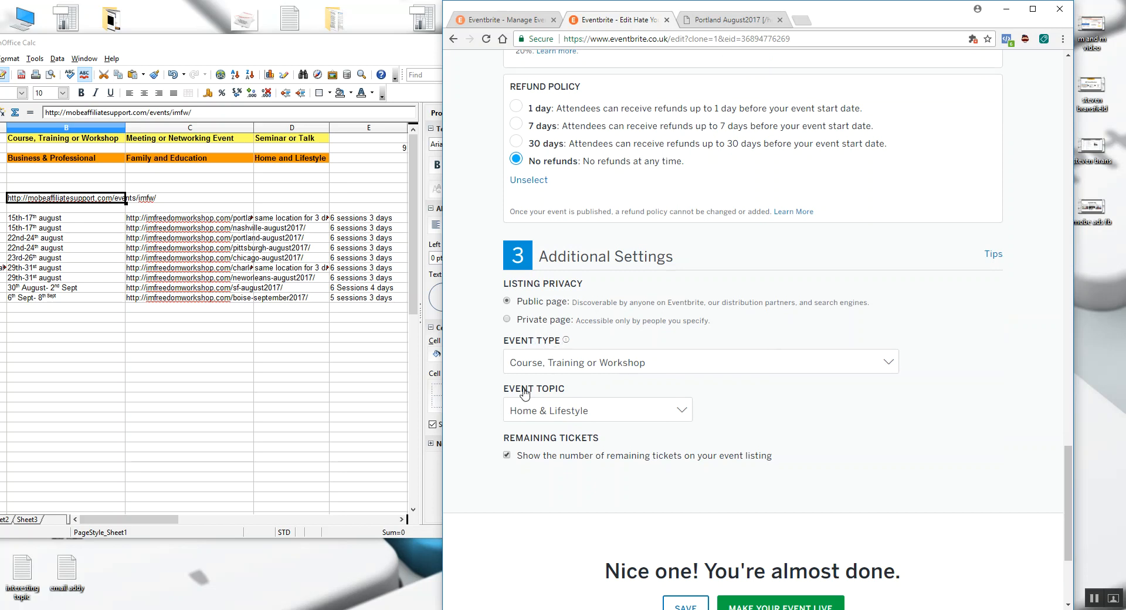
left_click_drag(251, 49, 502, 49)
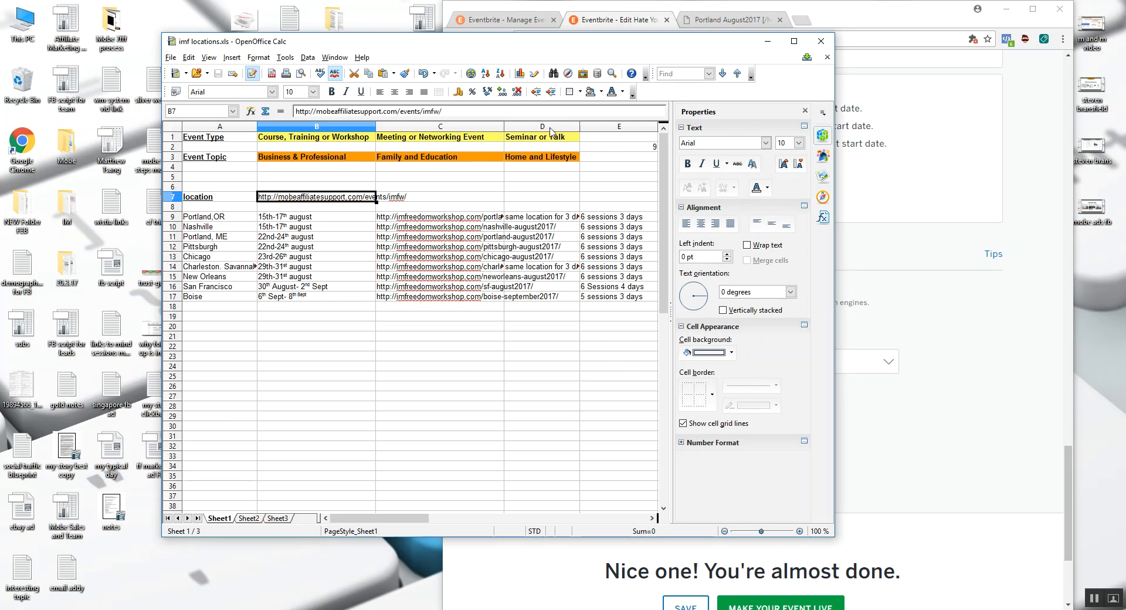
left_click_drag(567, 50, 480, 59)
left_click(821, 300)
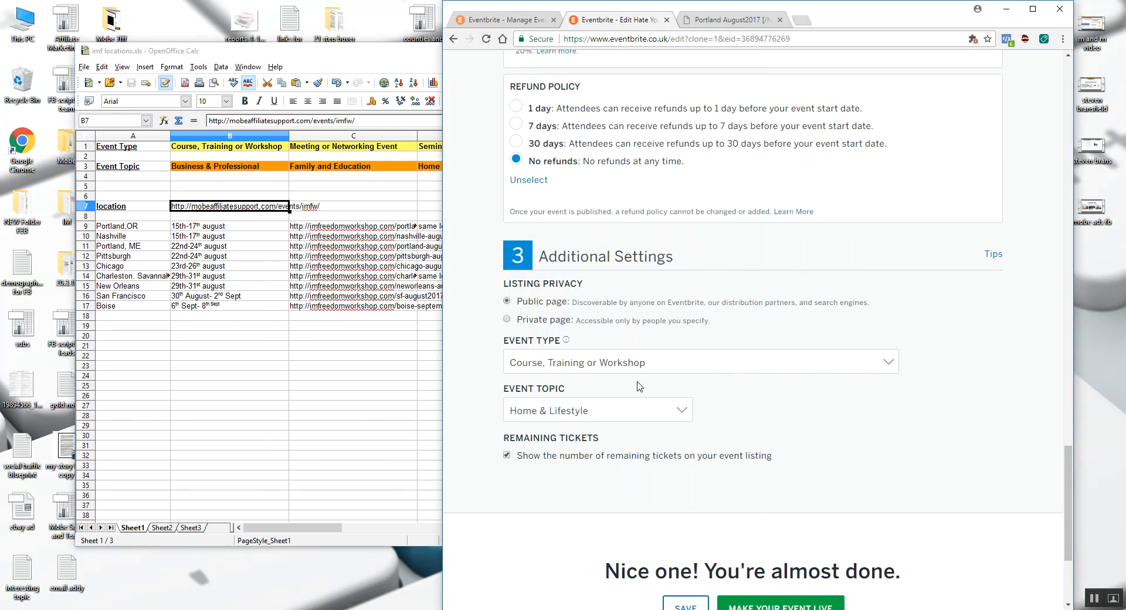
left_click_drag(357, 57, 304, 59)
left_click(846, 394)
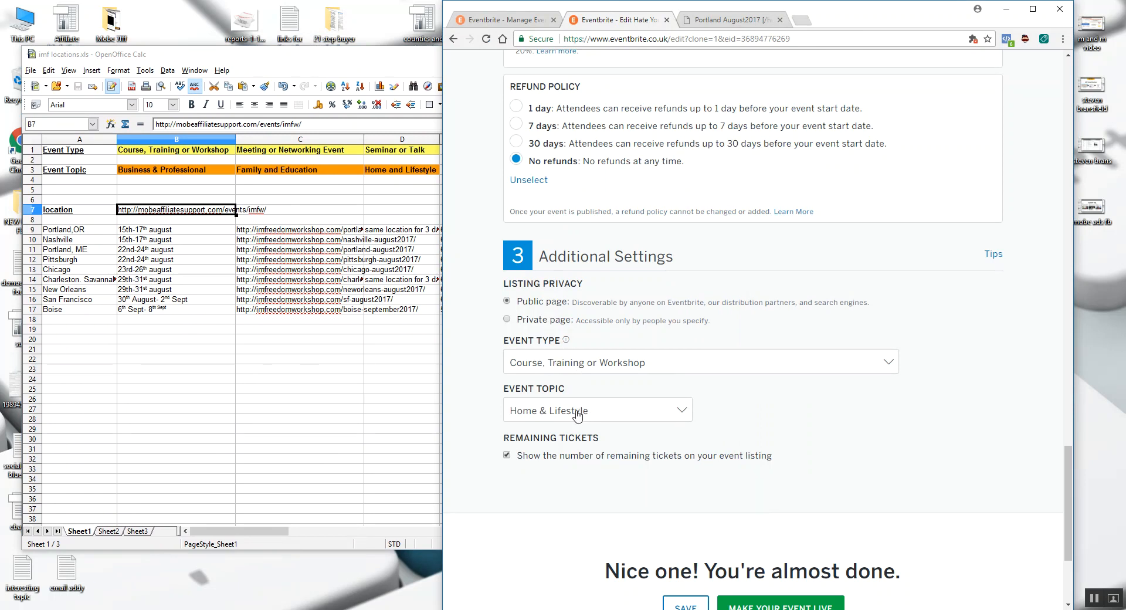
- Make the event live and copy its event URL from the event dashboard
scroll(911, 464, "down", 2)
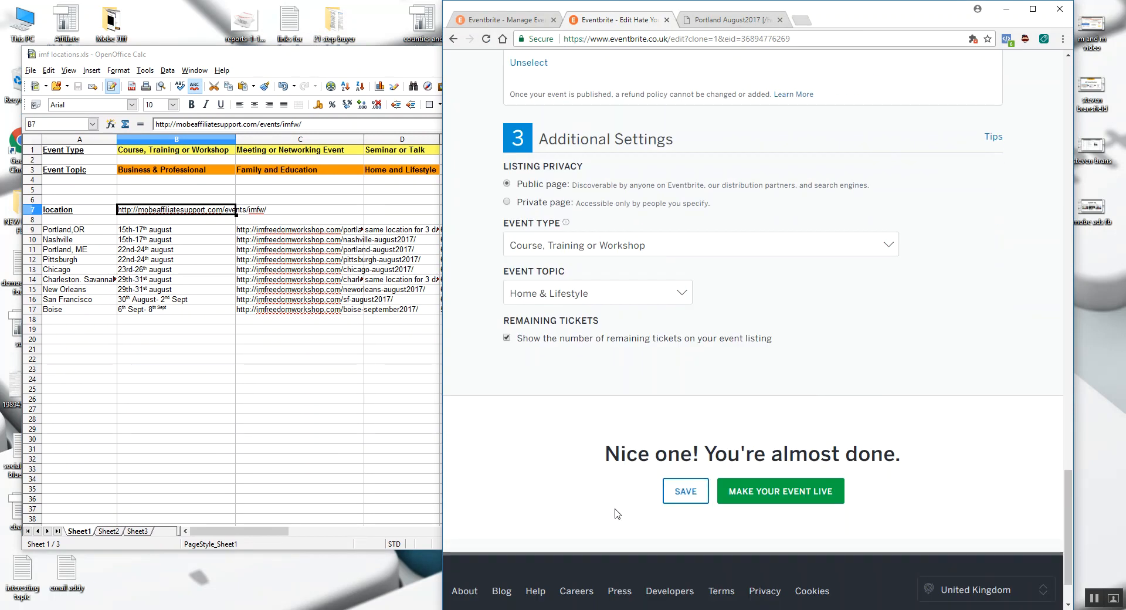
left_click(780, 499)
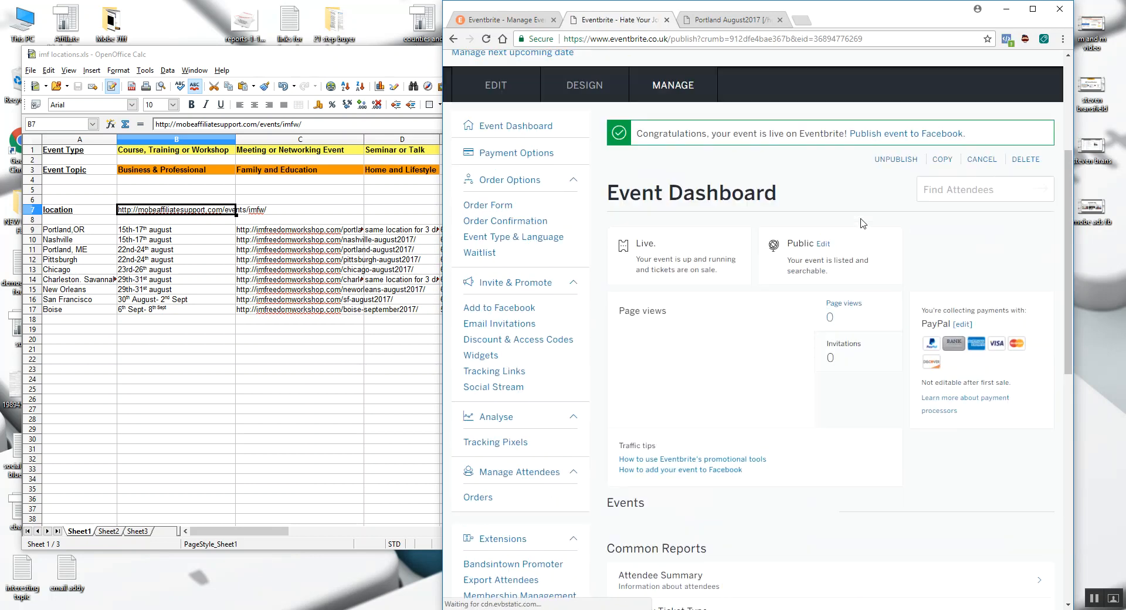
scroll(848, 317, "down", 15)
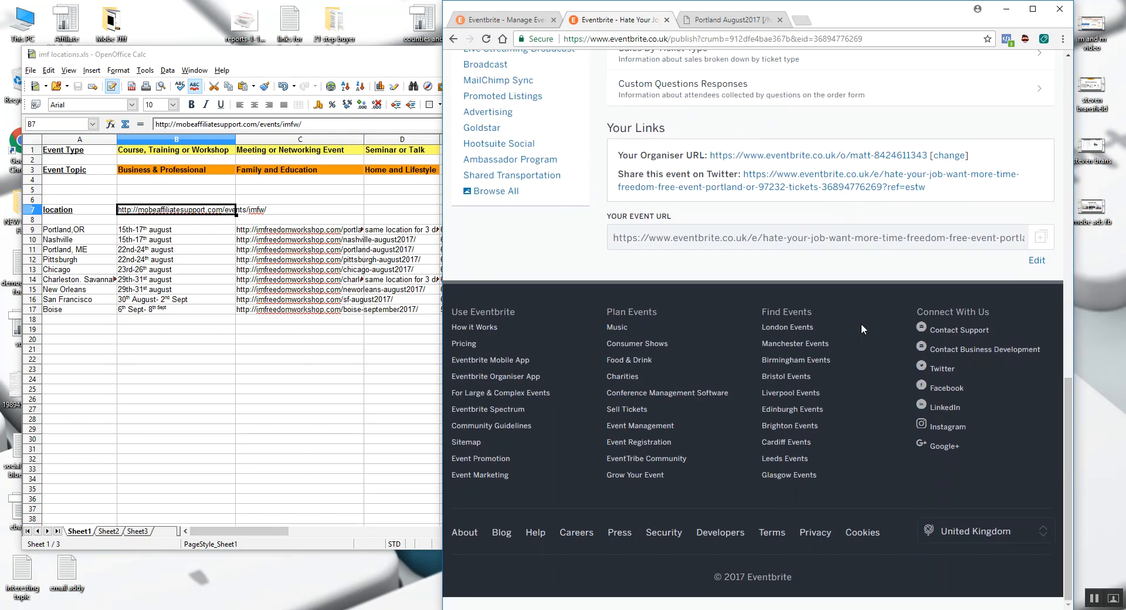
left_click(680, 240)
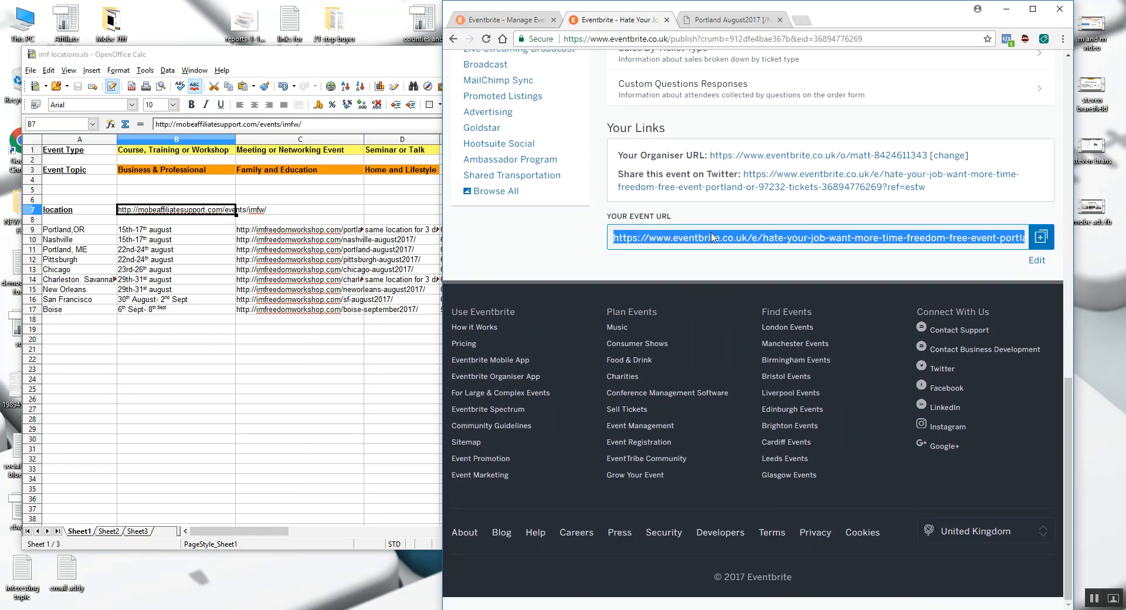
right_click(947, 241)
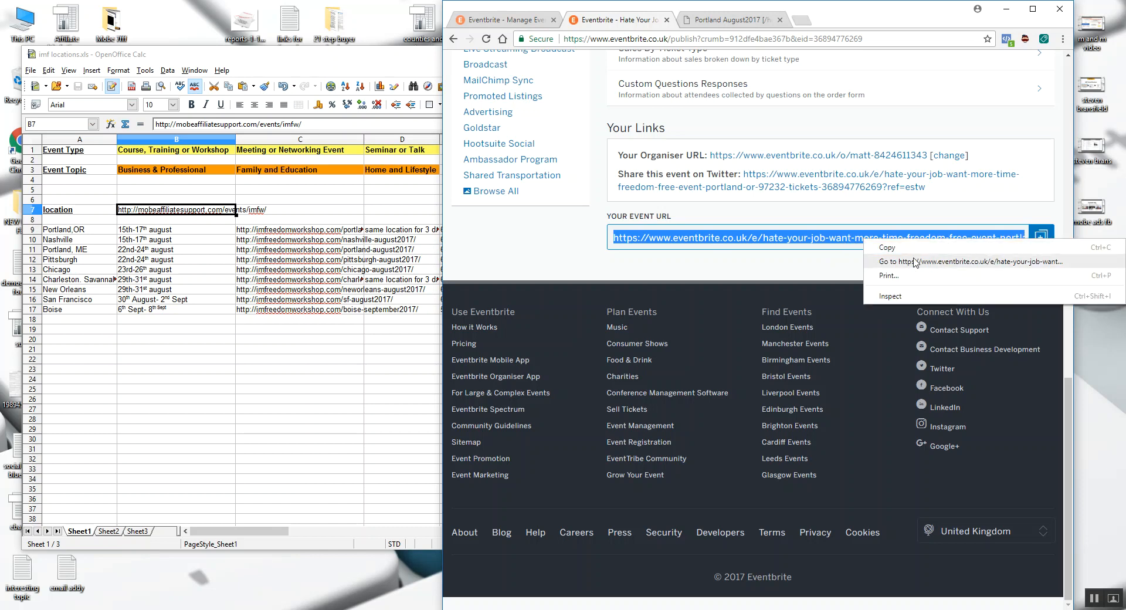
left_click(913, 251)
left_click(1042, 239)
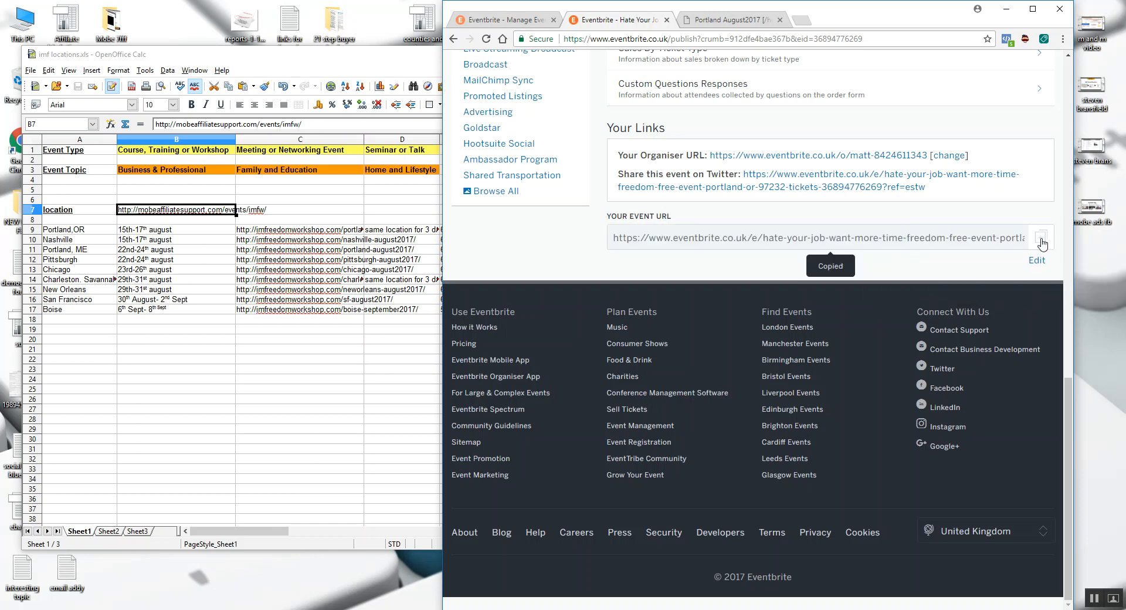
- Open the copied event URL in a new browser tab and maximise the browser window
left_click(804, 22)
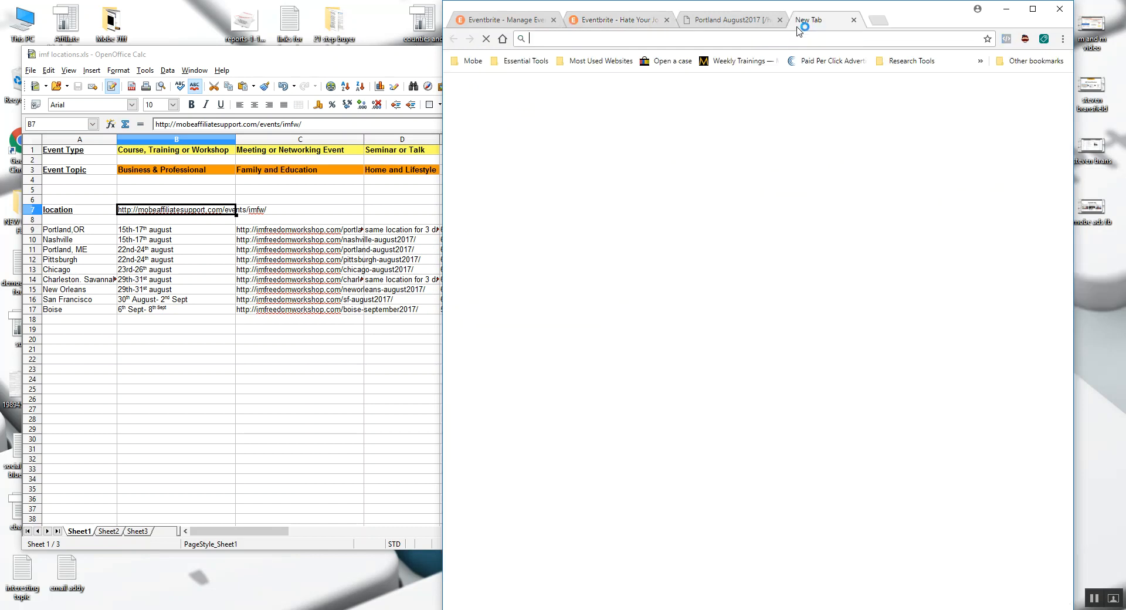
right_click(791, 39)
left_click(828, 94)
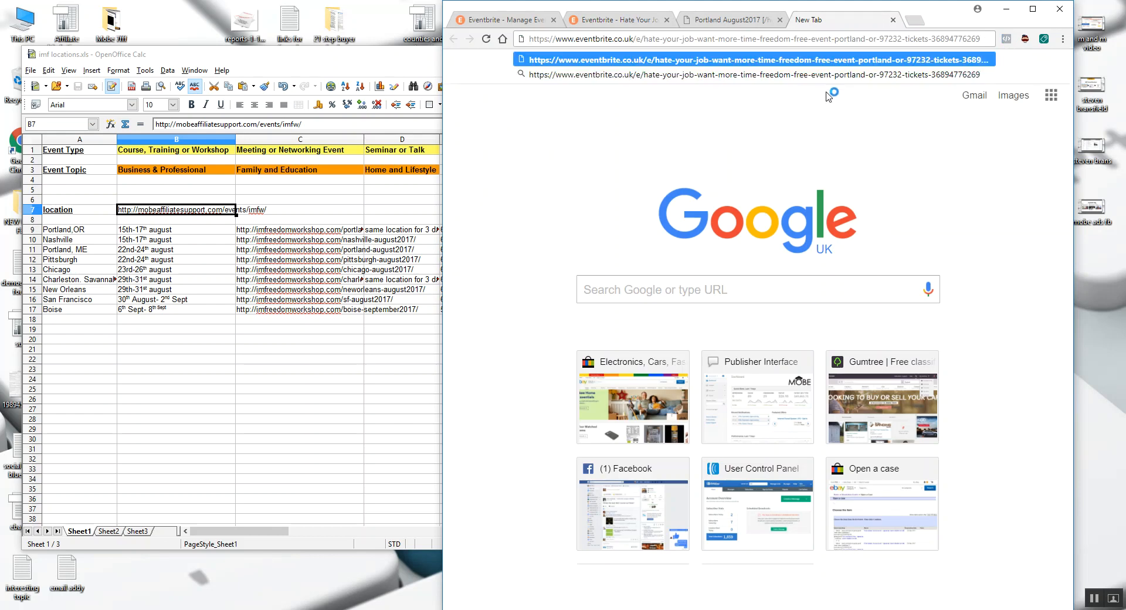
key("Return")
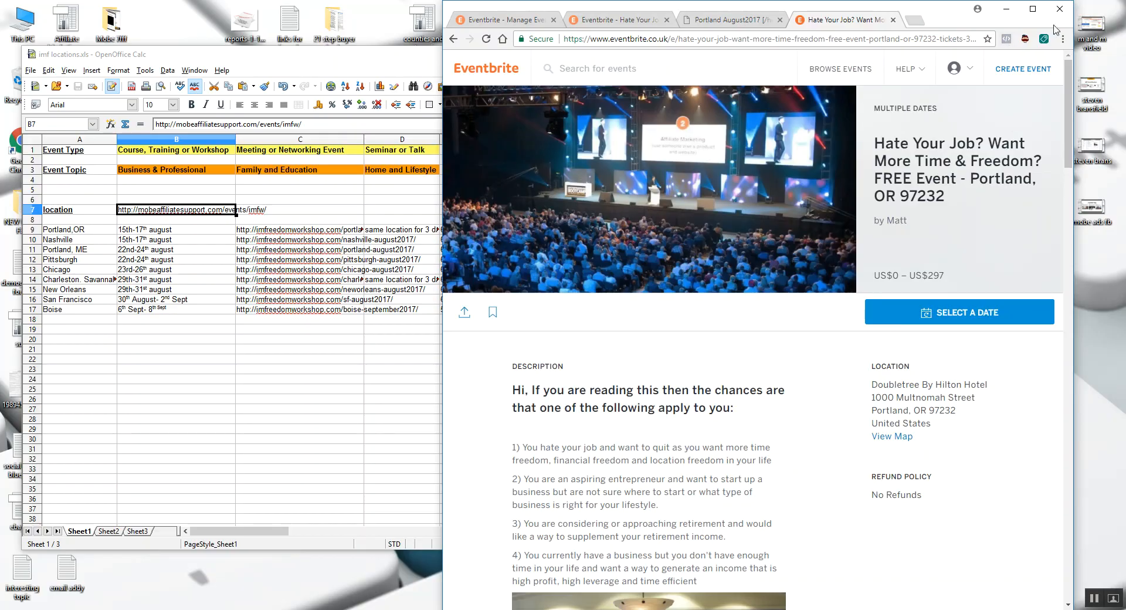
left_click(1033, 9)
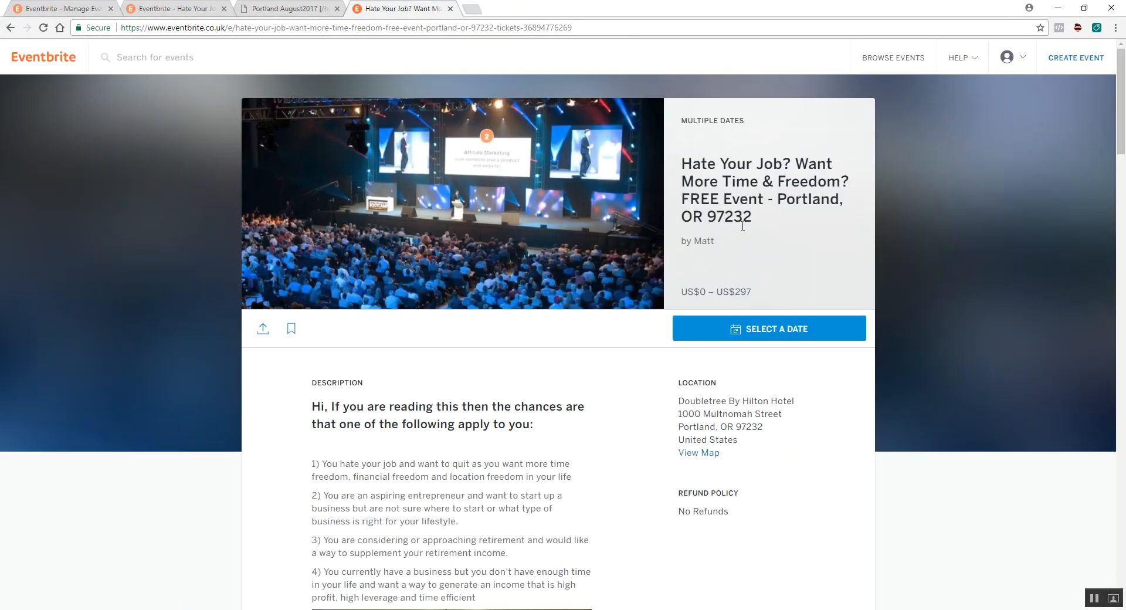
- Review the published event page, check the Tue, 15 Aug (12:30) session's details, and return to the multiple-dates page
scroll(455, 266, "down", 4)
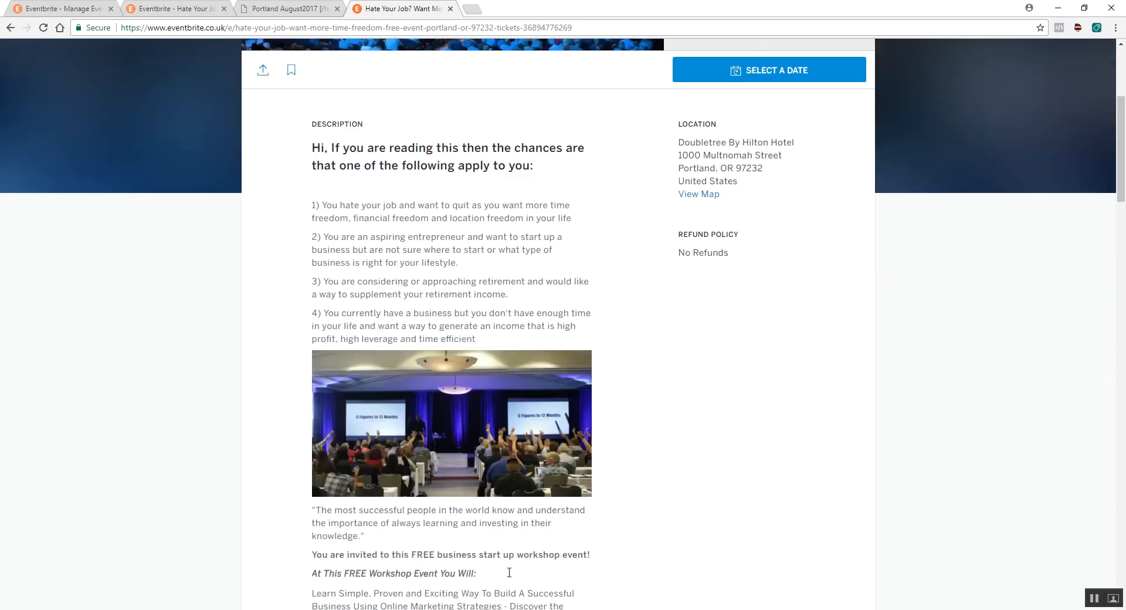
scroll(499, 234, "down", 15)
scroll(505, 346, "down", 5)
scroll(592, 354, "up", 20)
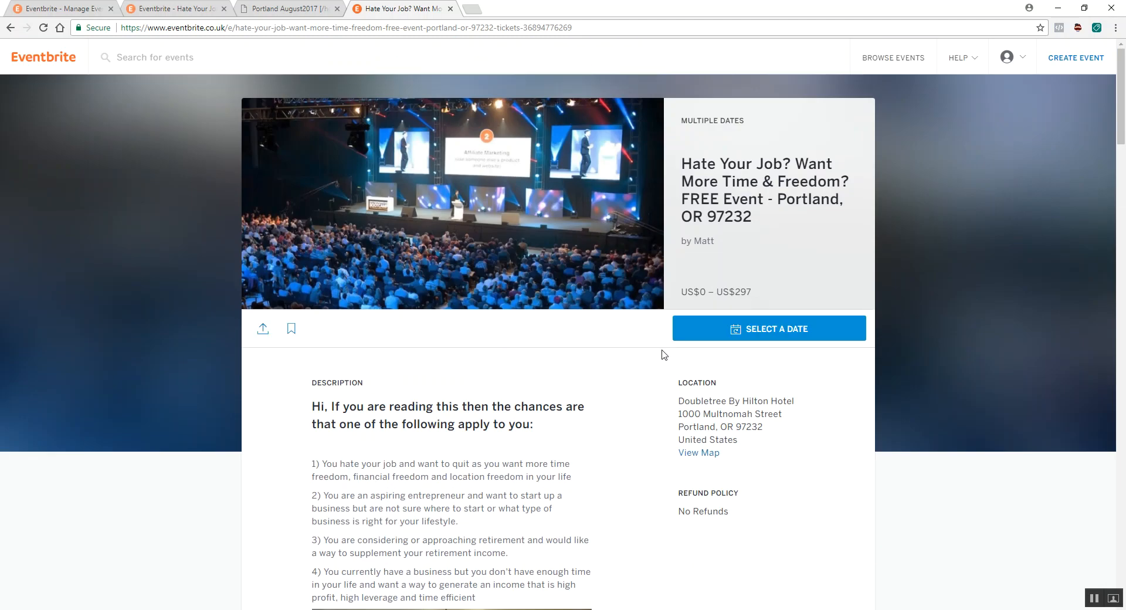
left_click(766, 328)
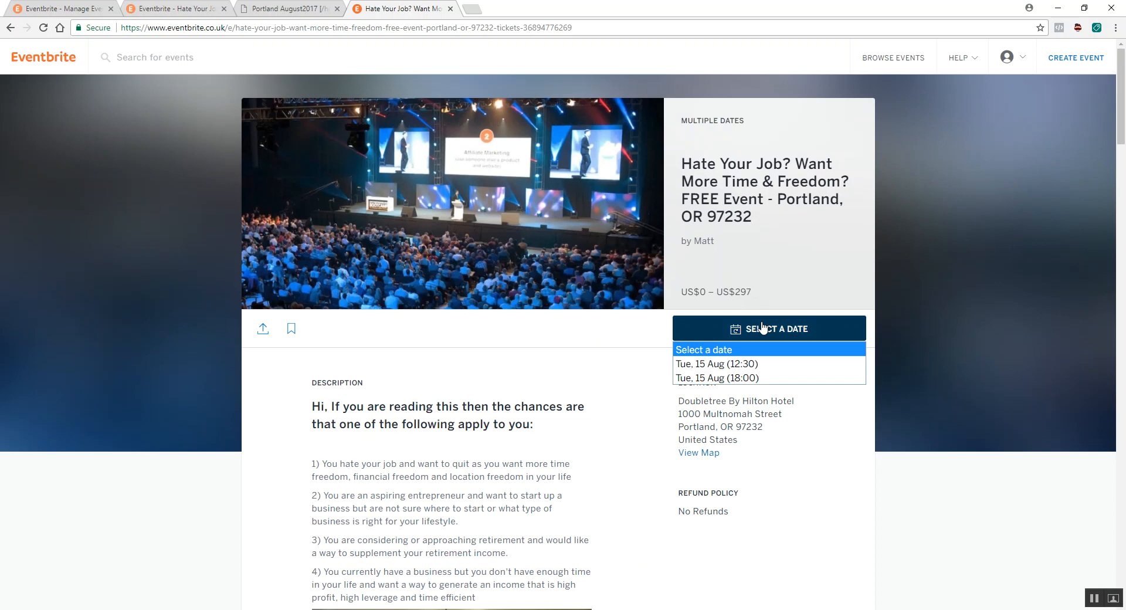
left_click(753, 364)
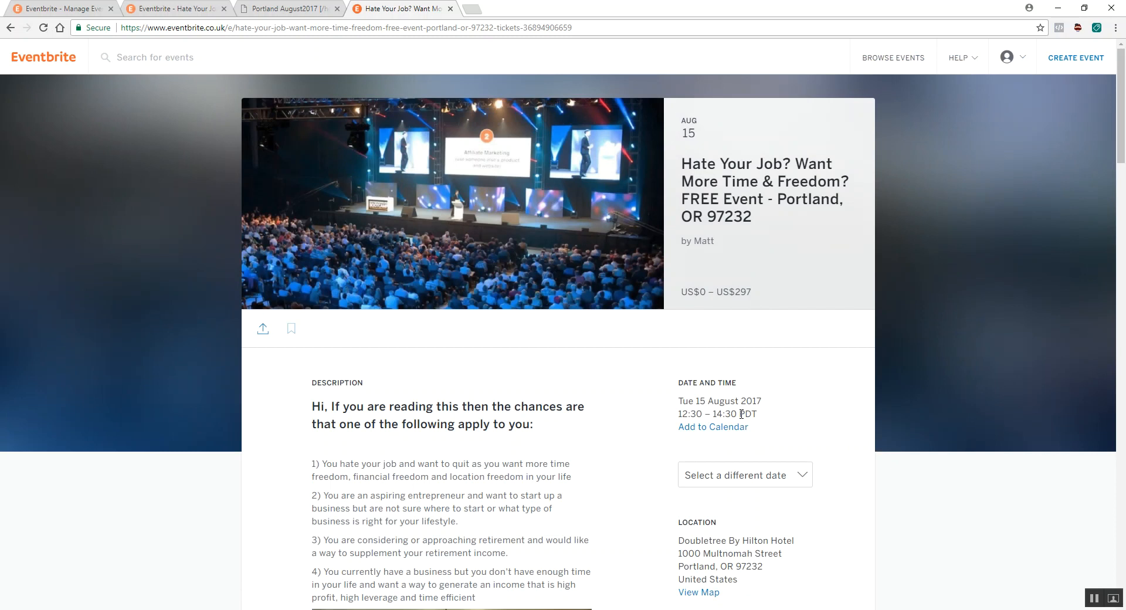
left_click(11, 28)
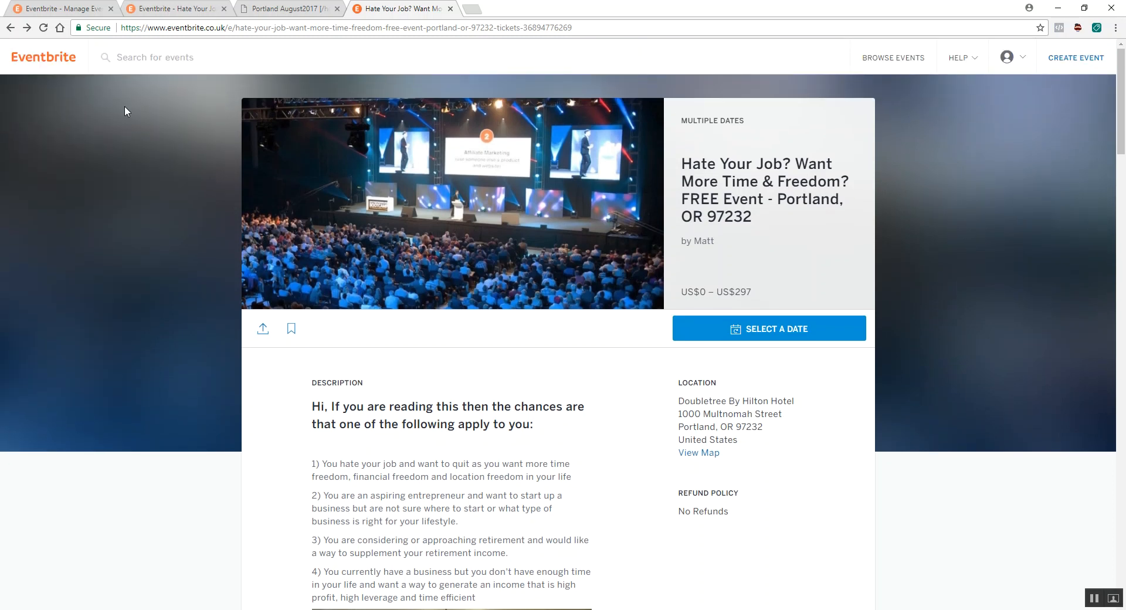
- Open the account's managed events, show all of them, and look through the list for the Portland listings
left_click(191, 12)
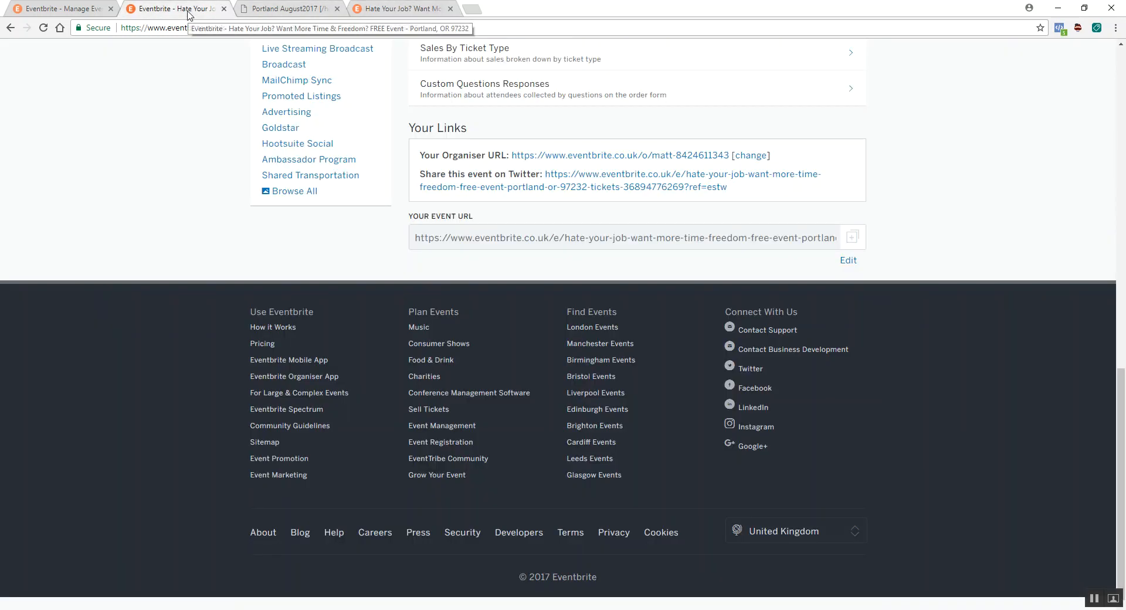
left_click(408, 9)
mouse_move(1021, 60)
left_click(957, 156)
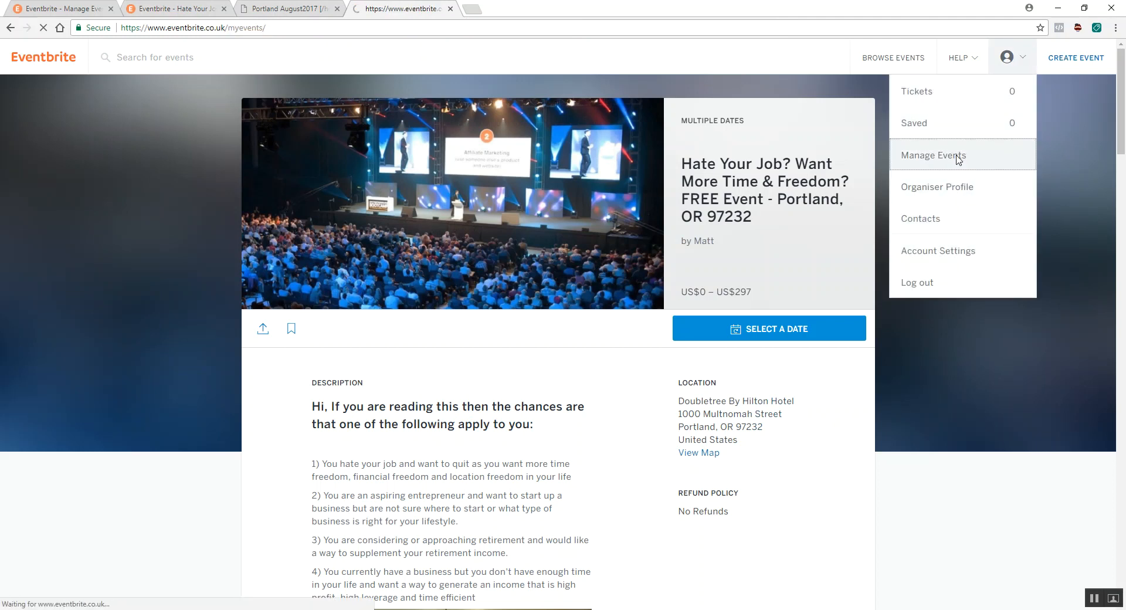
scroll(218, 212, "down", 20)
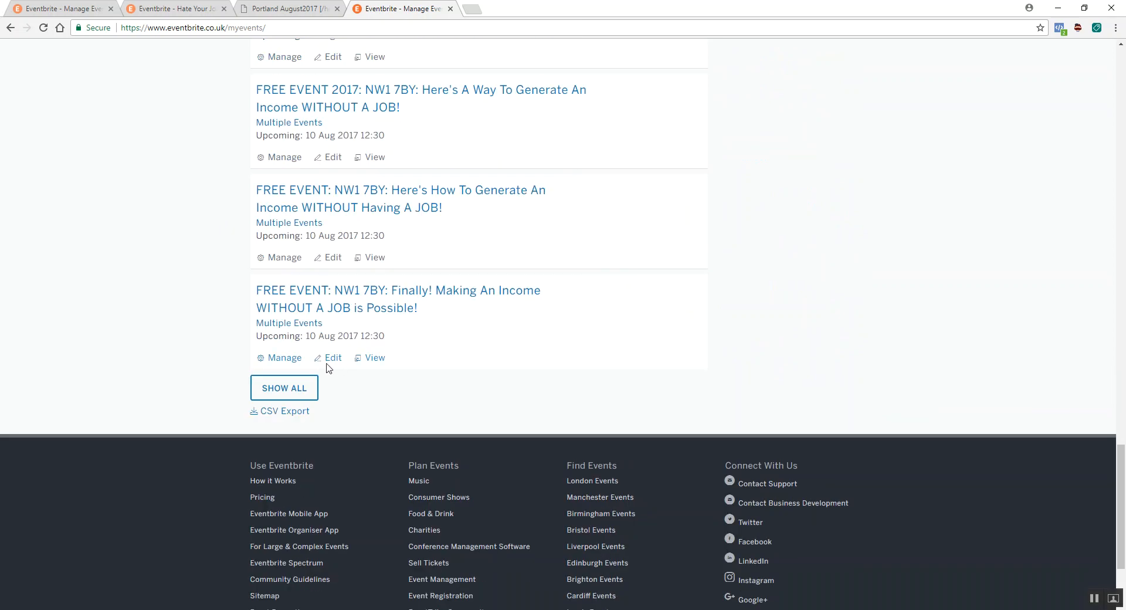
left_click(297, 389)
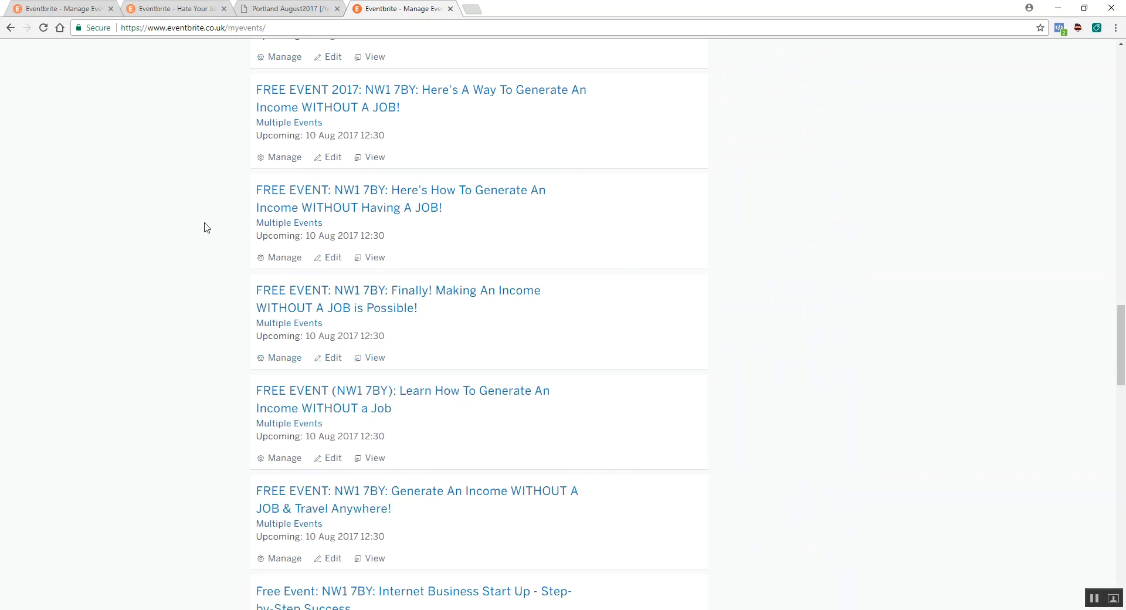
scroll(206, 227, "down", 14)
scroll(205, 228, "down", 5)
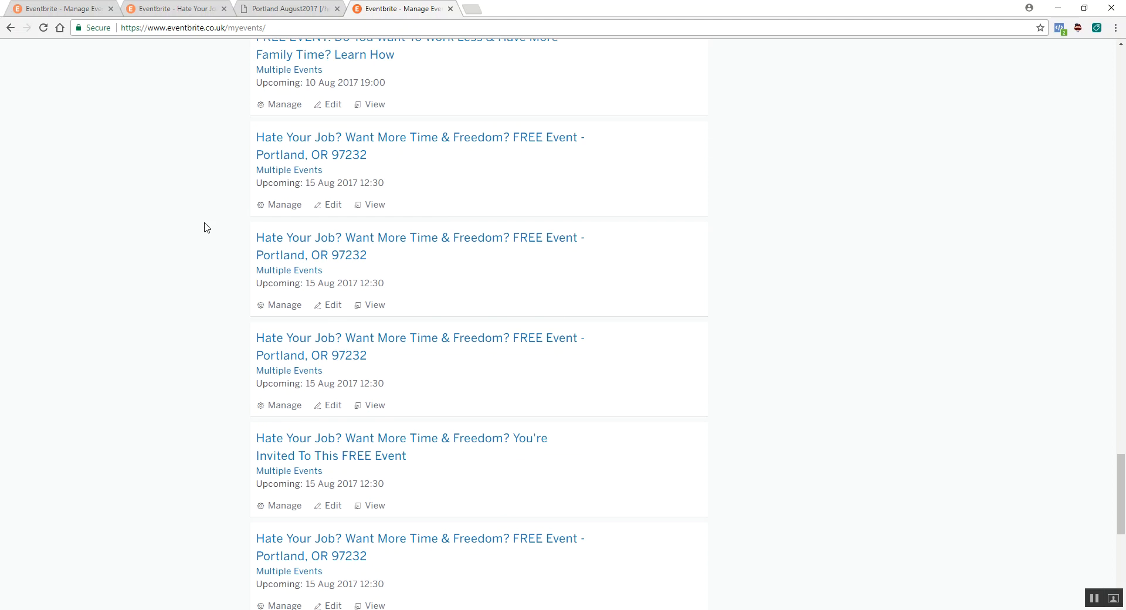
- Open the first "Hate Your Job? Want More Time & Freedom? FREE Event - Portland, OR 97232" listing in a new tab and switch to it
scroll(410, 317, "up", 1)
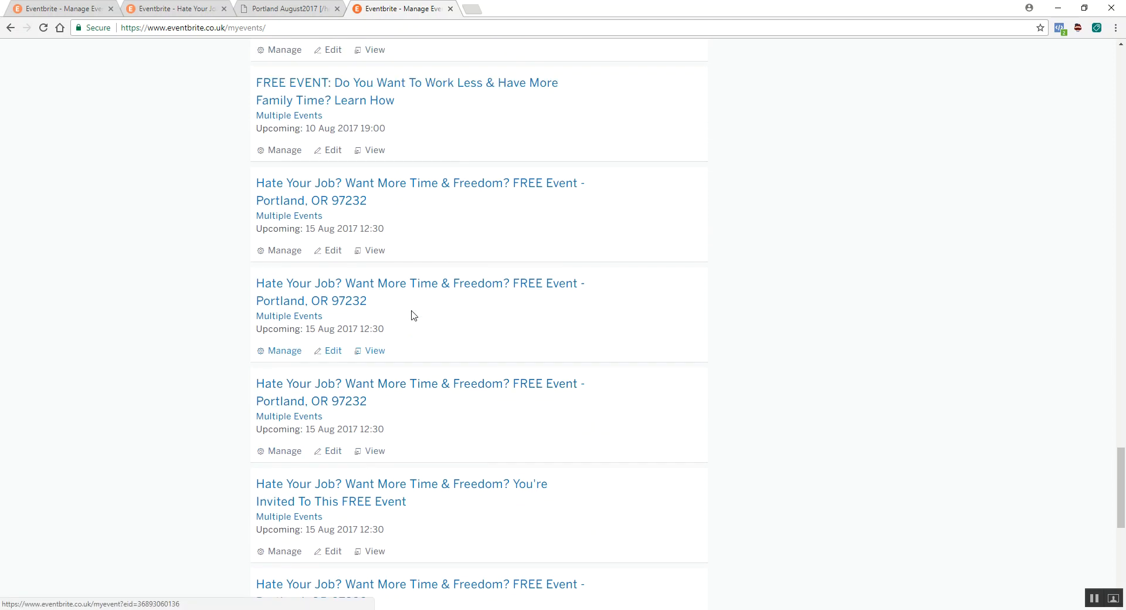
right_click(420, 201)
left_click(454, 204)
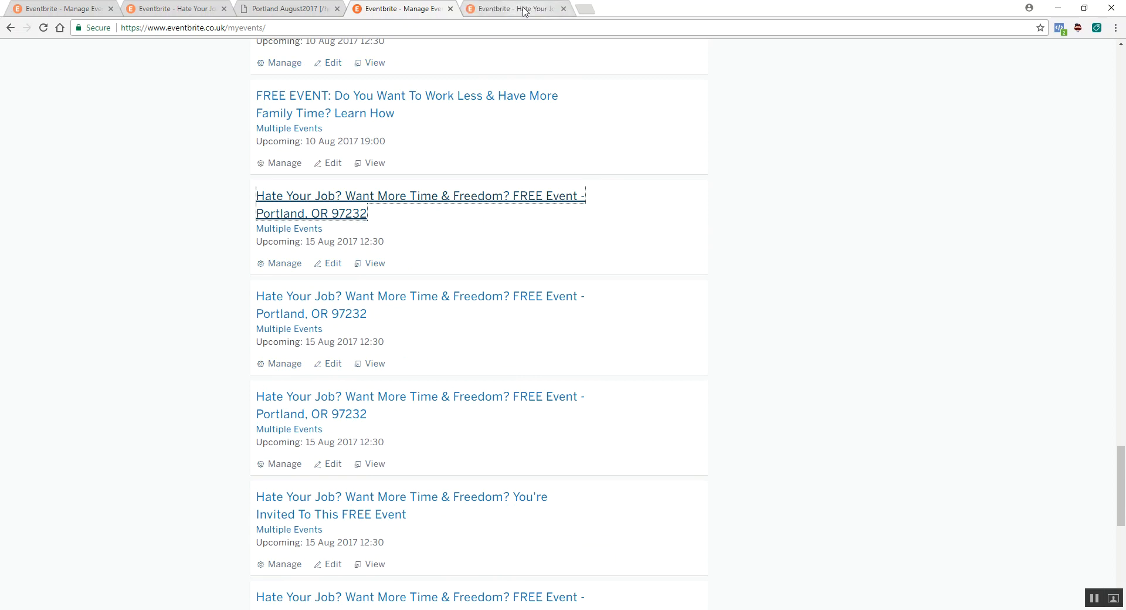
scroll(528, 234, "down", 5)
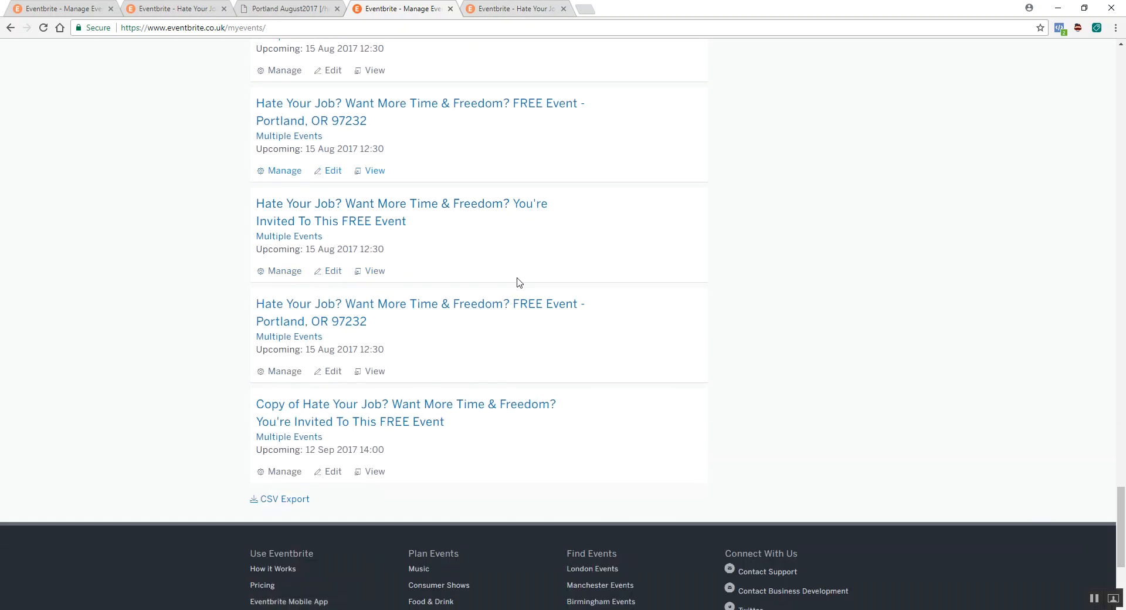
scroll(526, 302, "up", 1)
left_click(508, 8)
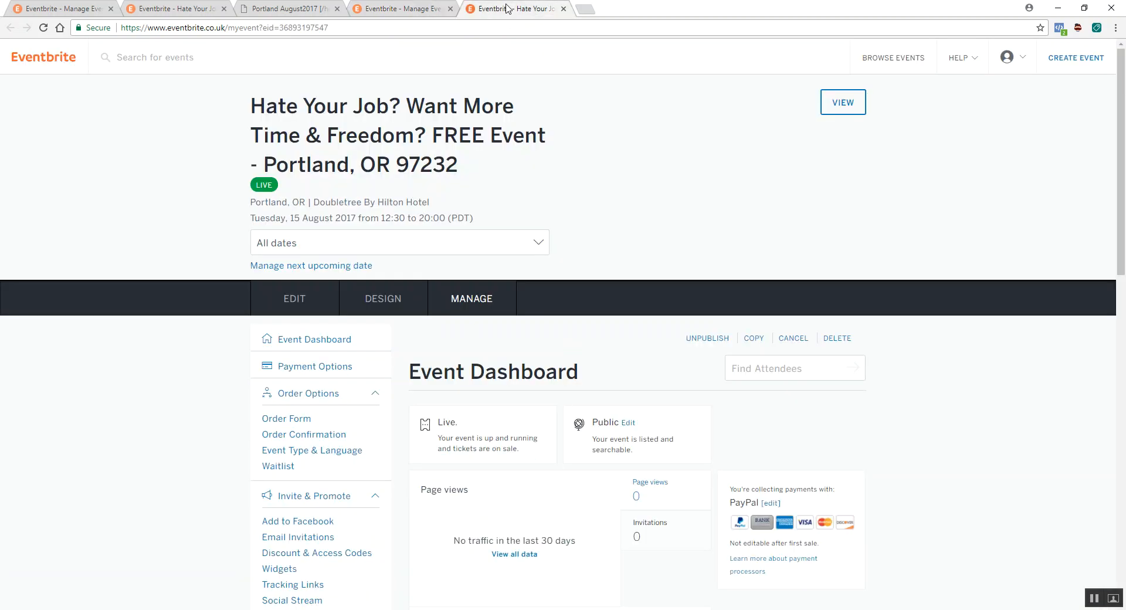
- Create a copy of the live Portland event from its dashboard, keeping the suggested new event name
scroll(714, 262, "down", 1)
scroll(244, 257, "down", 2)
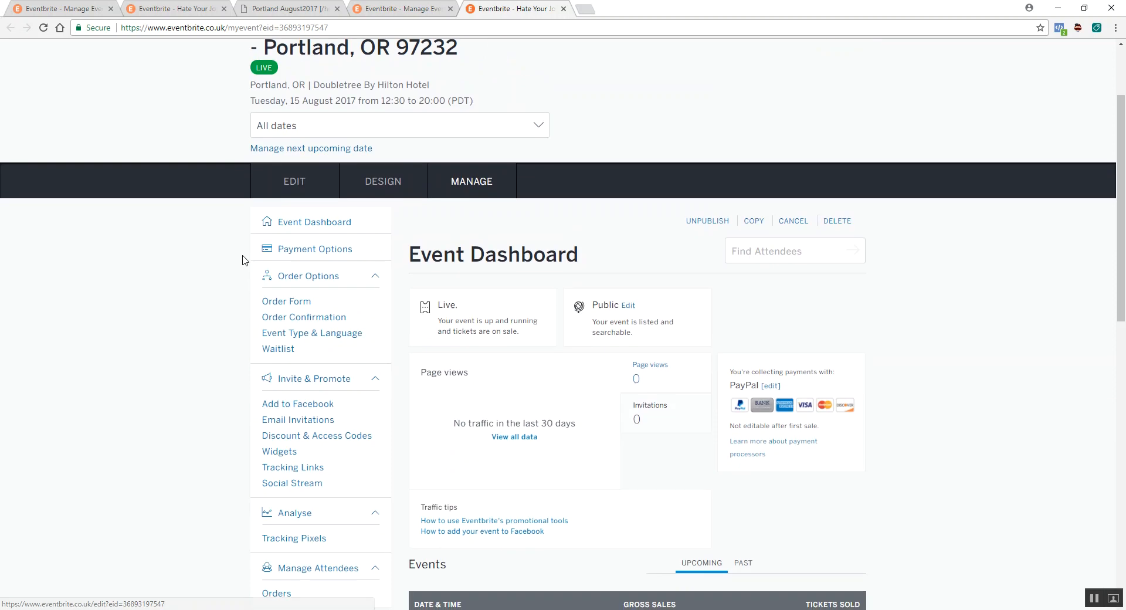
scroll(149, 282, "up", 2)
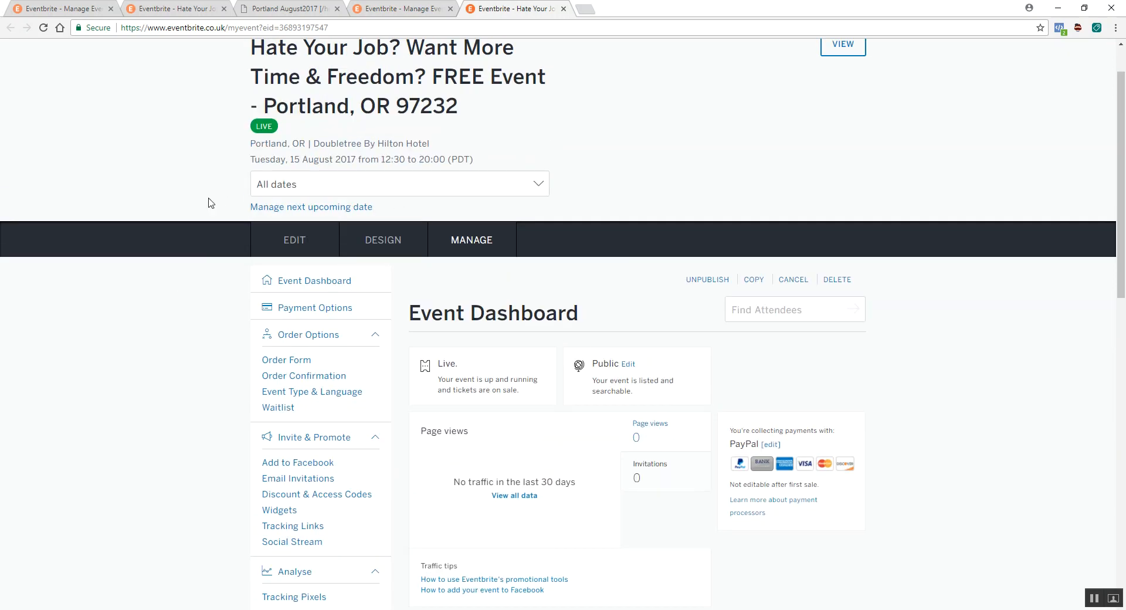
scroll(207, 204, "down", 2)
scroll(319, 312, "up", 2)
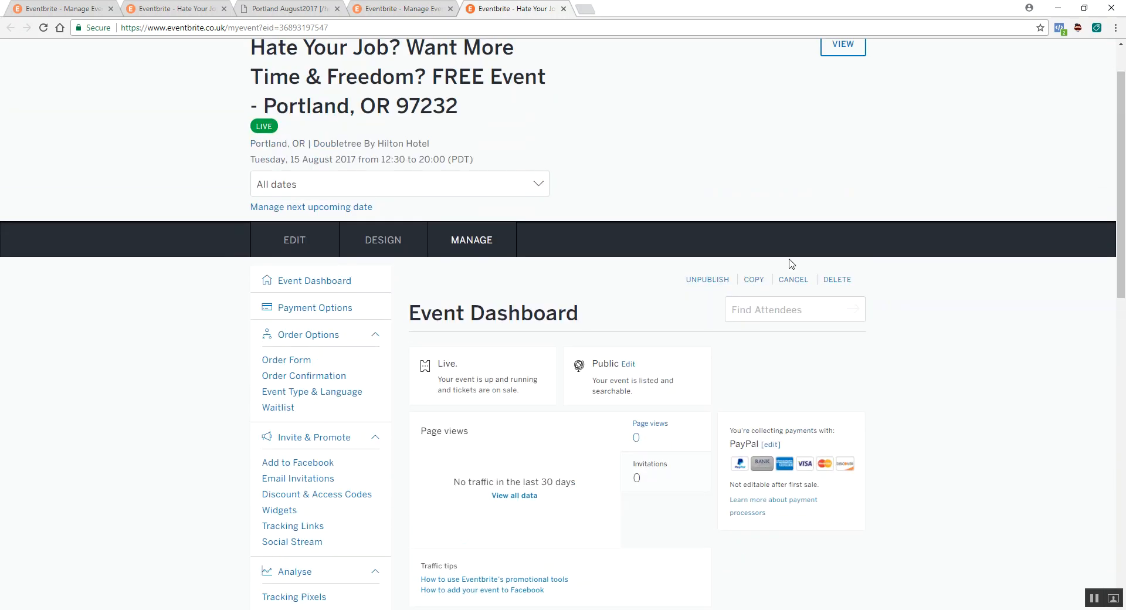
left_click(756, 282)
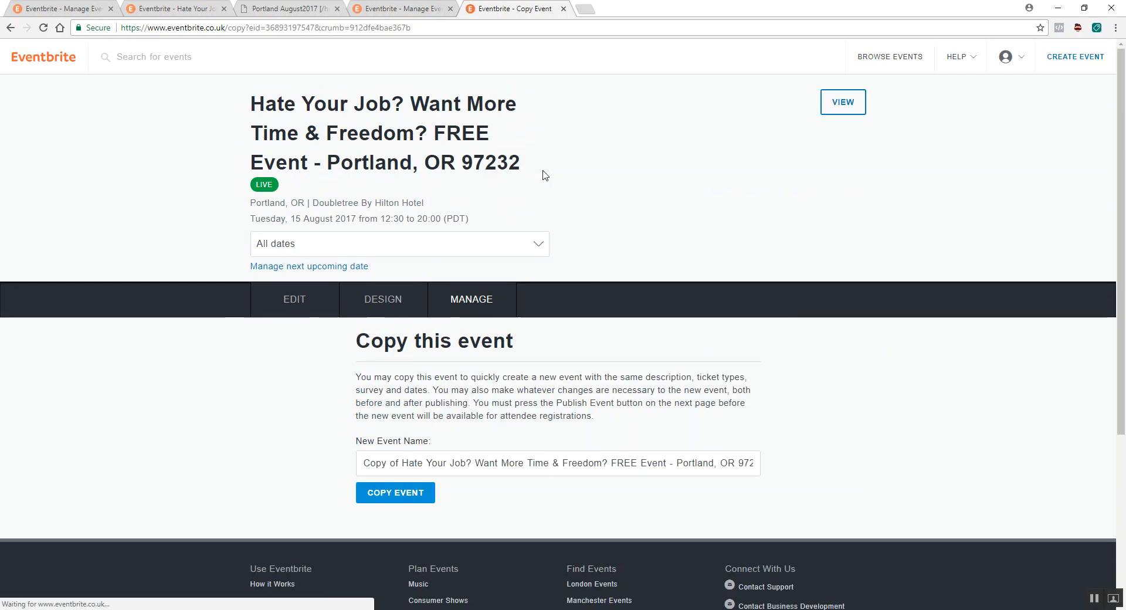
scroll(546, 175, "down", 2)
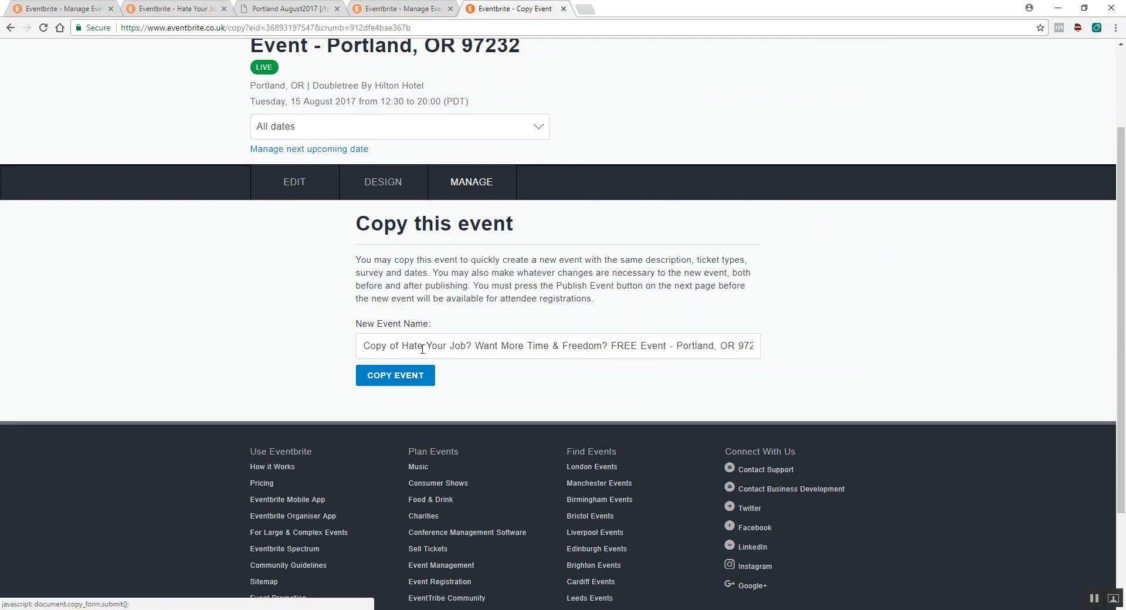
left_click(408, 381)
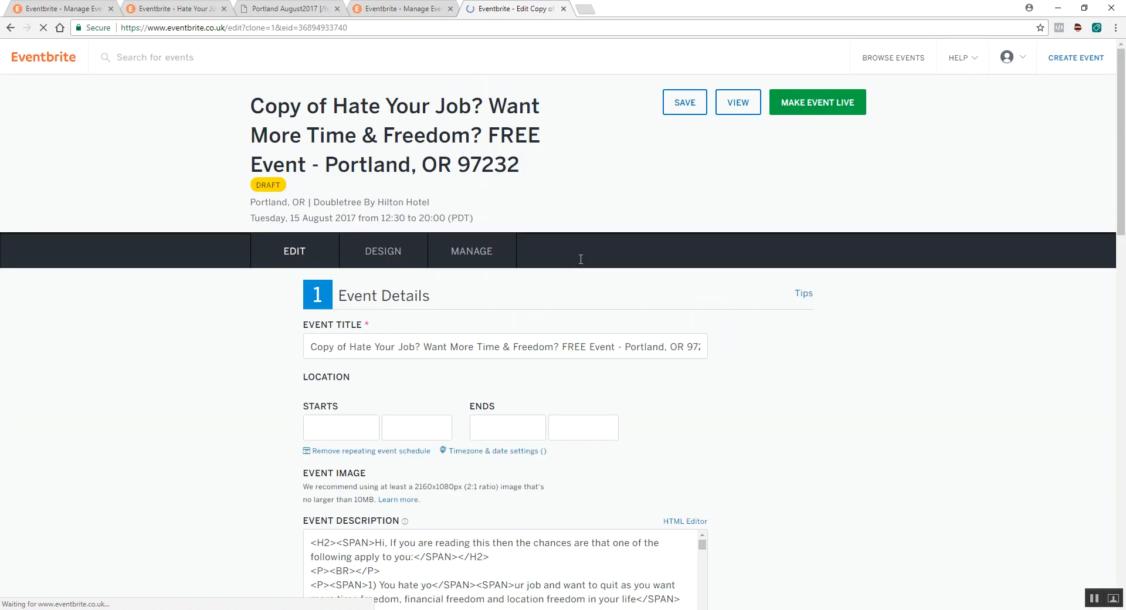
- Remove the "Copy of" prefix from the copied event's title
scroll(678, 327, "down", 2)
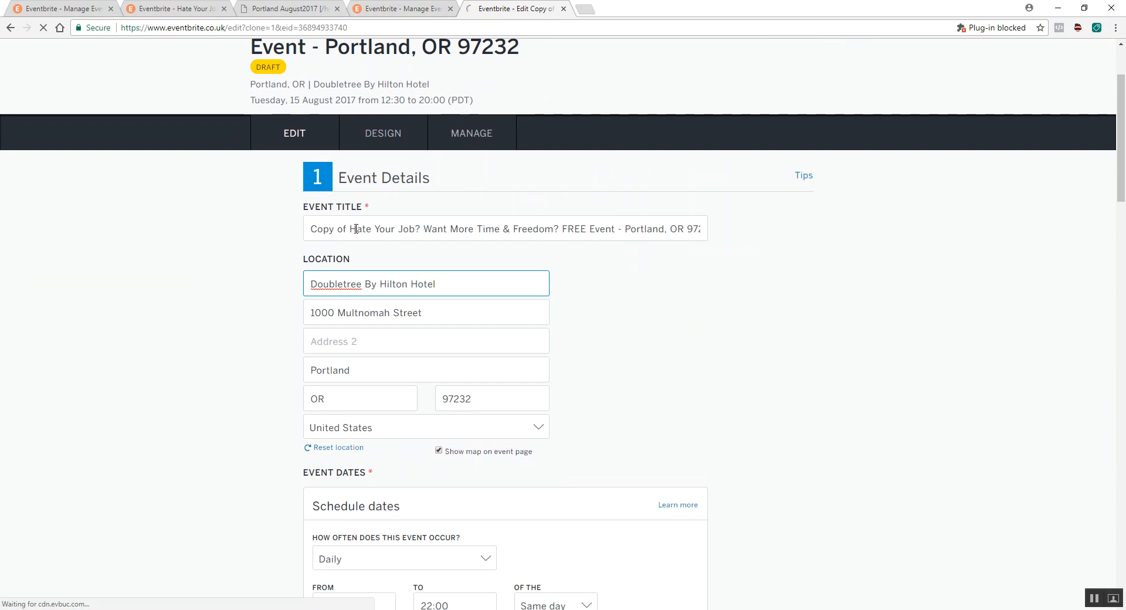
left_click_drag(351, 228, 277, 236)
key("BackSpace")
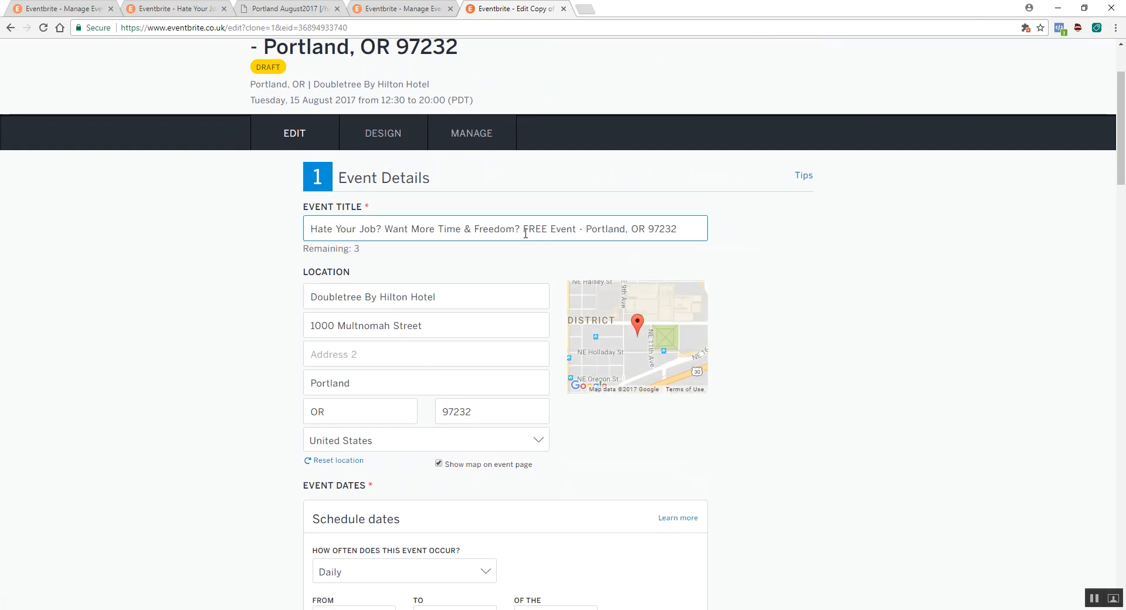
- Shrink the browser window, switch to the imf locations.xls spreadsheet in OpenOffice Calc and go through the workshop locations from Portland, OR to Chicago
double_click(696, 6)
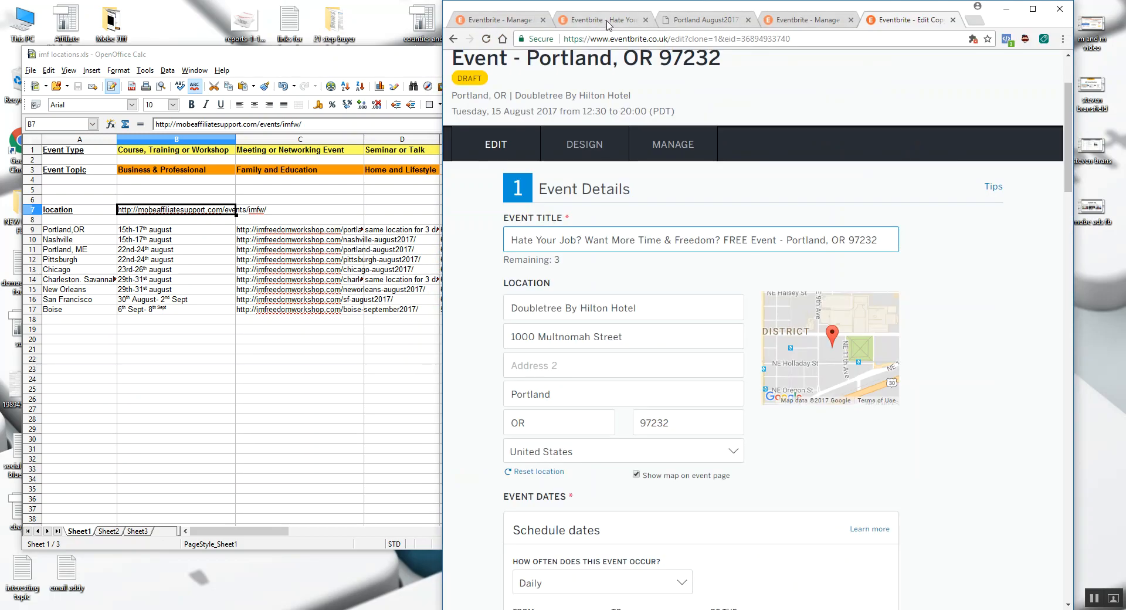
left_click(227, 237)
left_click(64, 230)
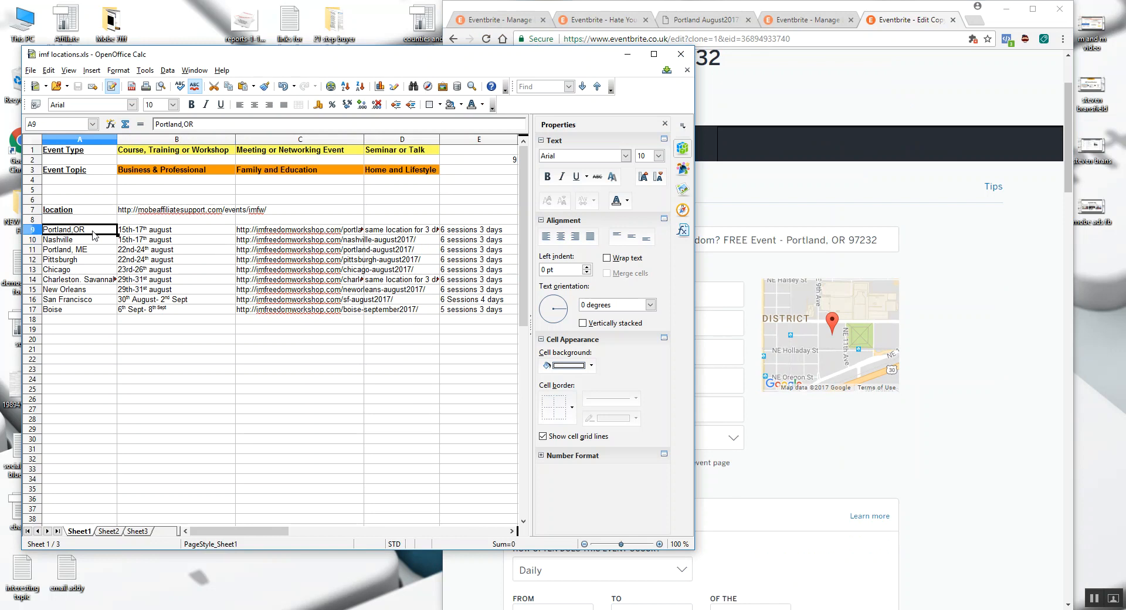
left_click(73, 242)
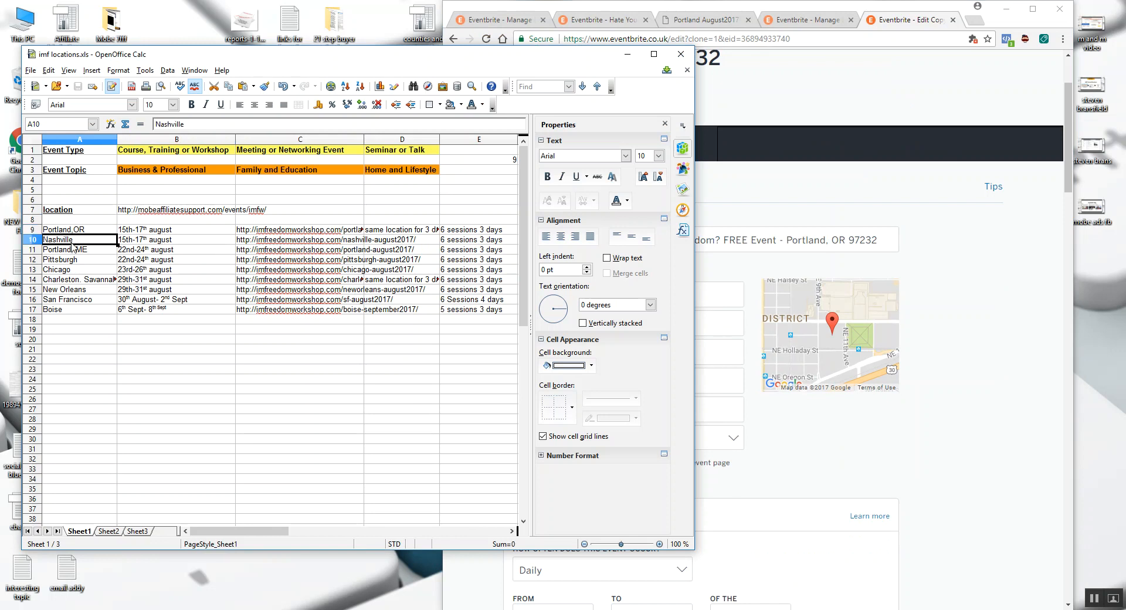
left_click_drag(210, 59, 199, 57)
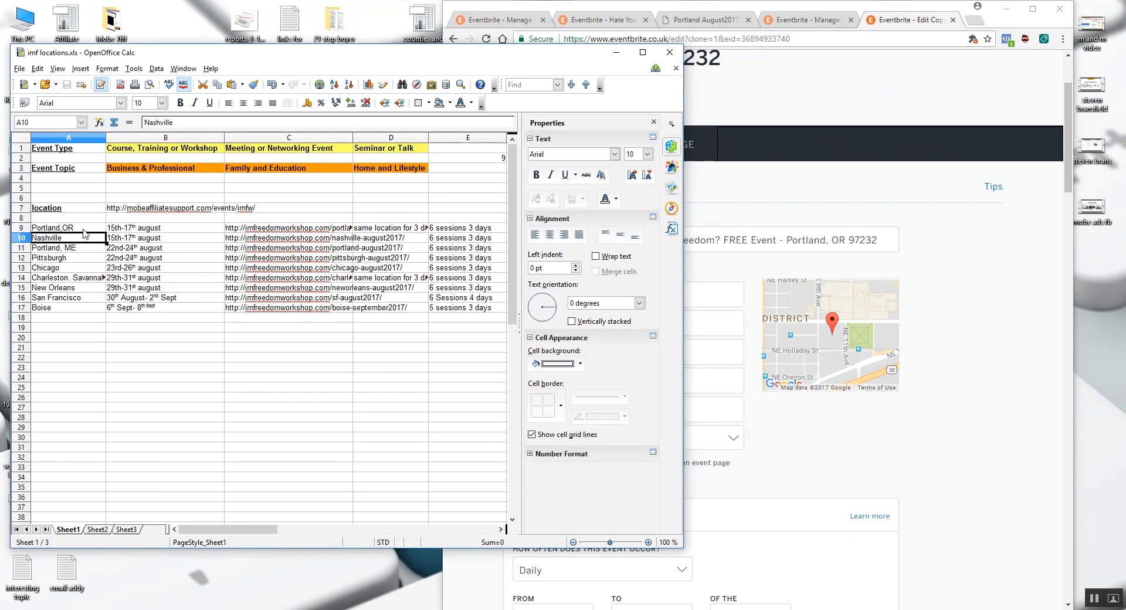
left_click(54, 250)
left_click(54, 260)
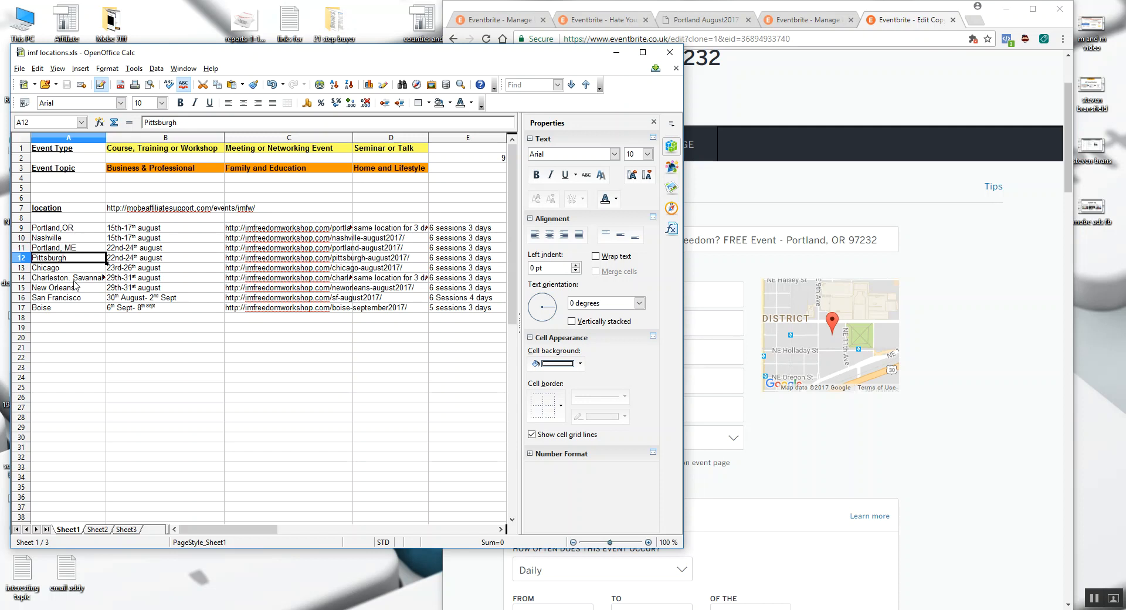
left_click(66, 269)
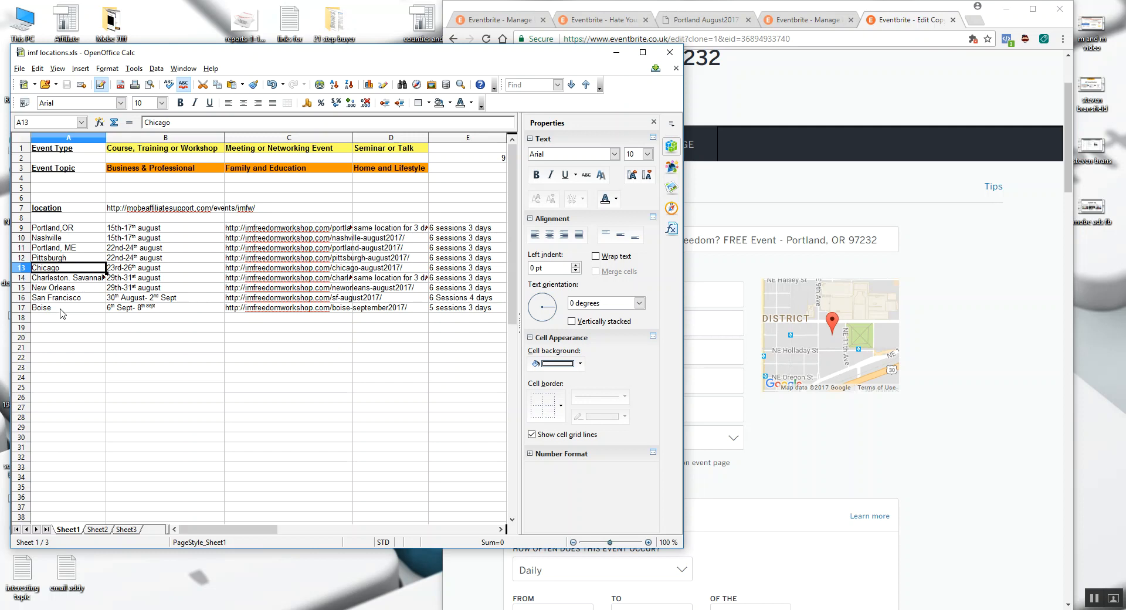
- Move the browser window aside, copy the Nashville workshop link from cell C10, and open it in a new browser tab
left_click(884, 17)
left_click_drag(849, 12, 886, 12)
left_click(69, 238)
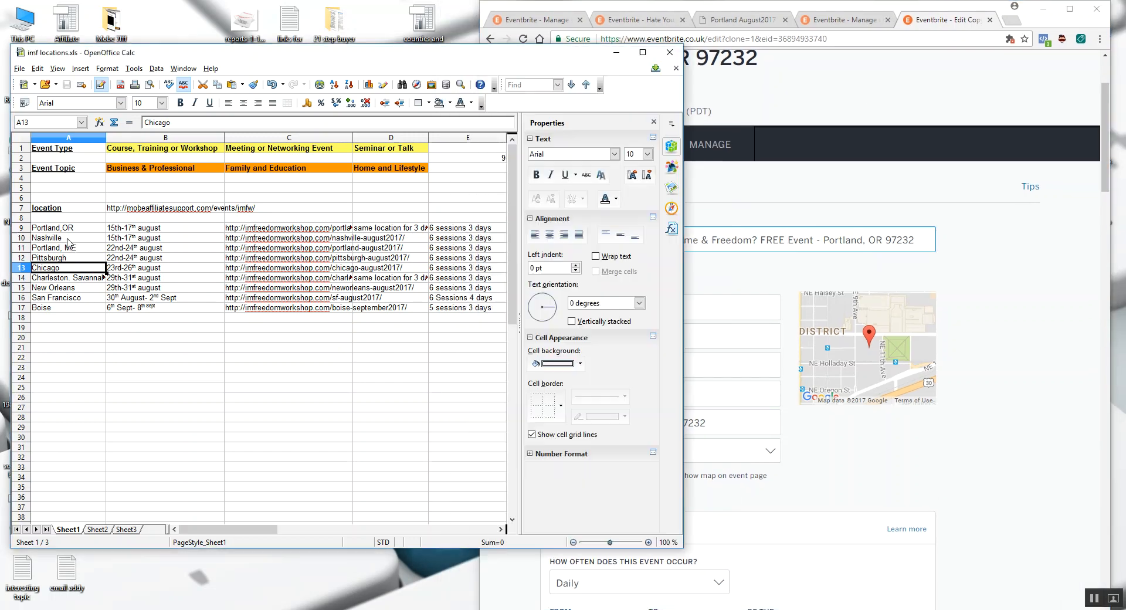
left_click(275, 241)
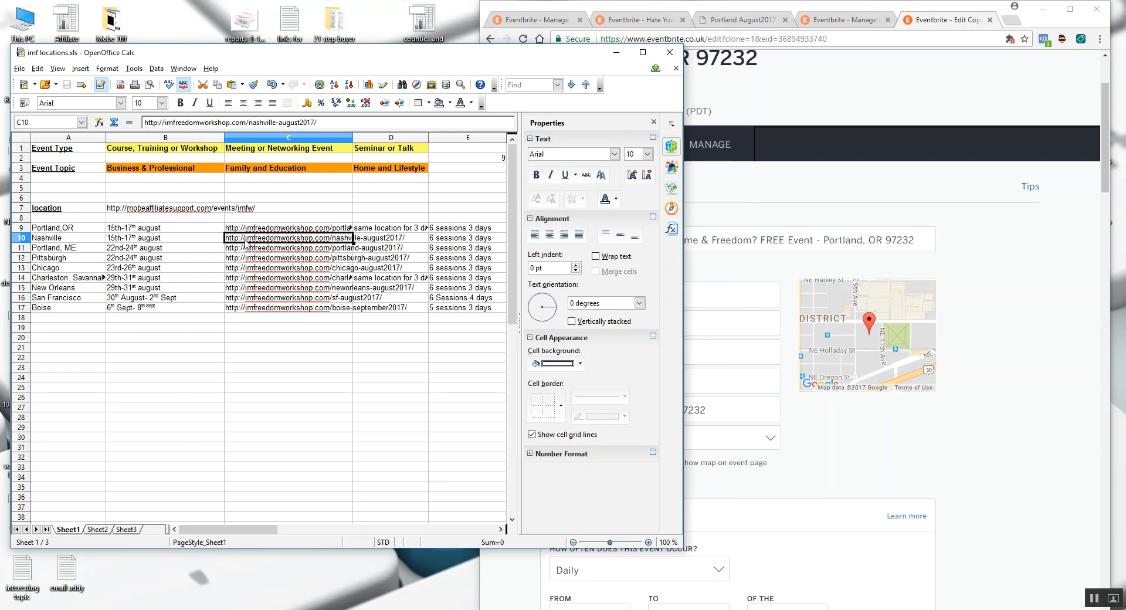
left_click(1038, 243)
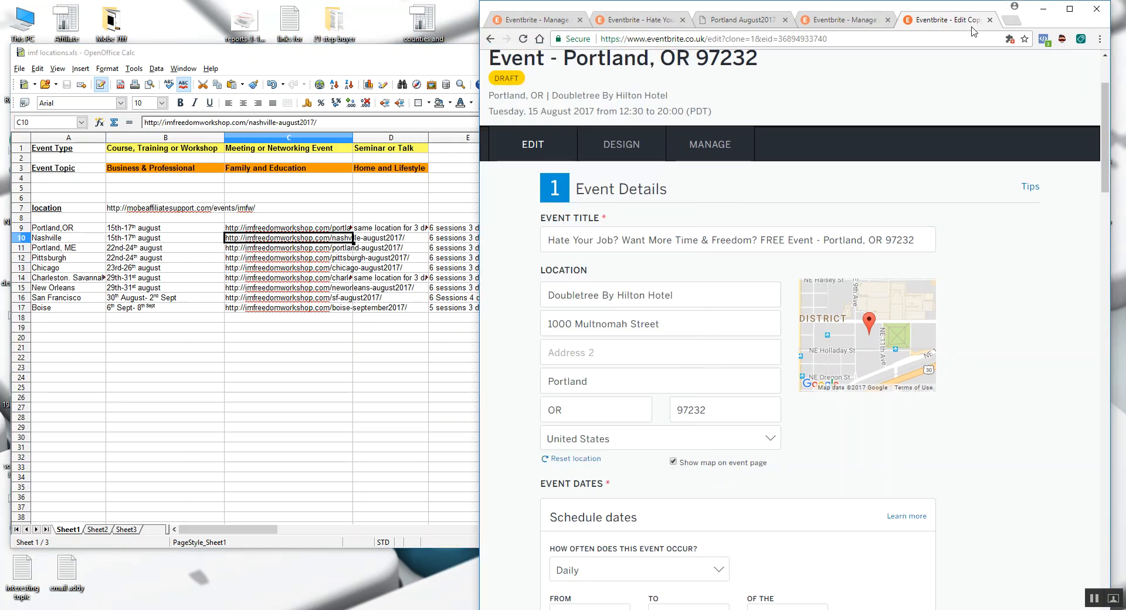
left_click(1010, 21)
key("ctrl+v")
key("Return")
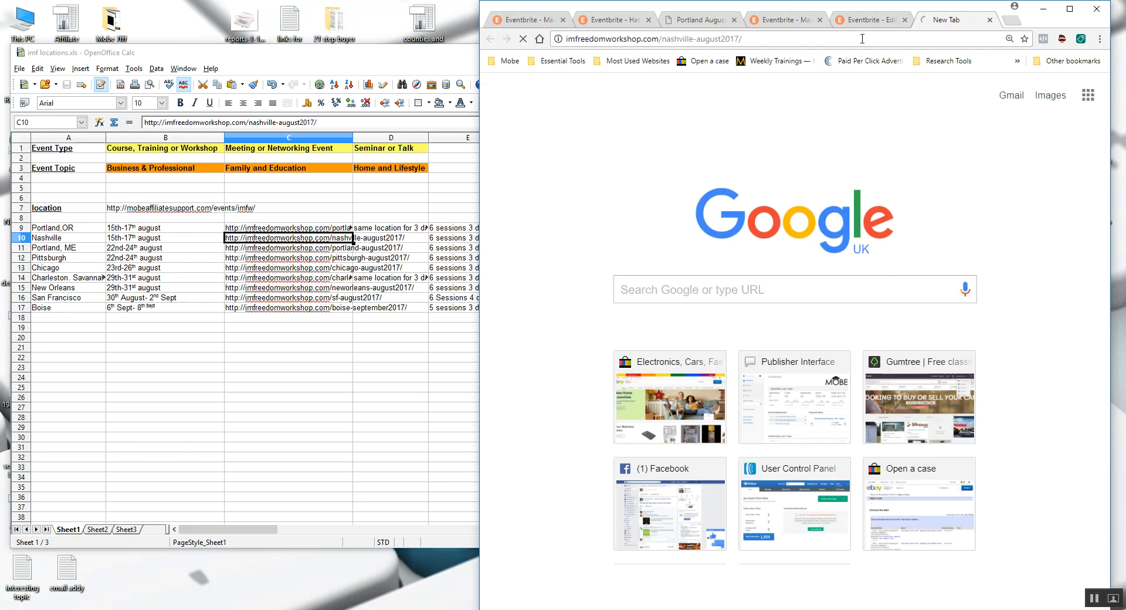
- Review the session dates, times and venue addresses on the Nashville registration page, comparing them with the event's edit form
scroll(959, 252, "down", 1)
scroll(964, 283, "down", 1)
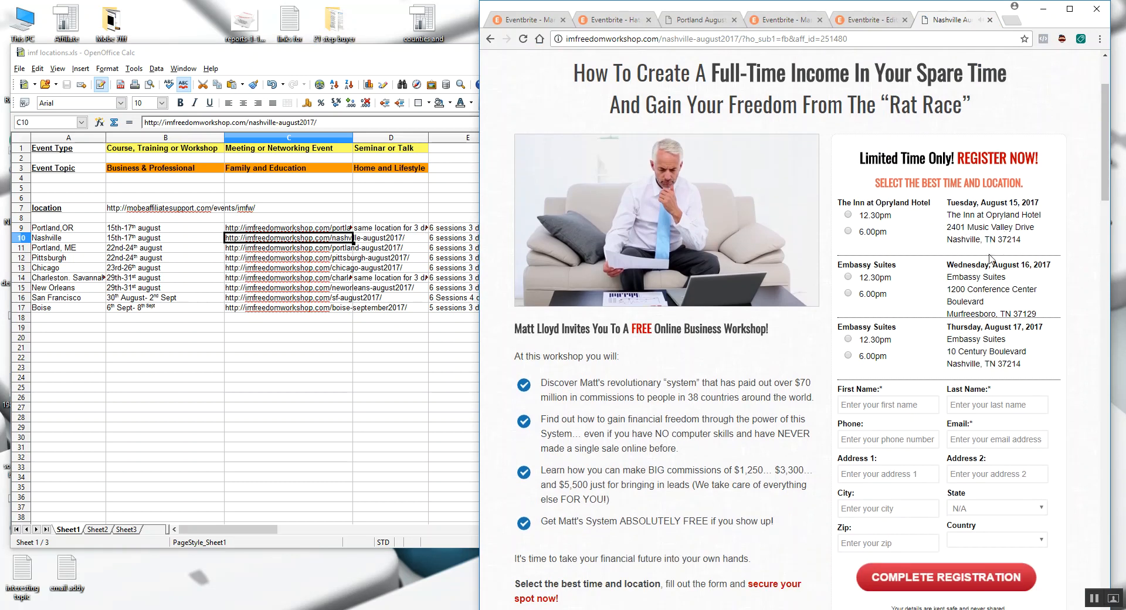
left_click_drag(1023, 240, 948, 215)
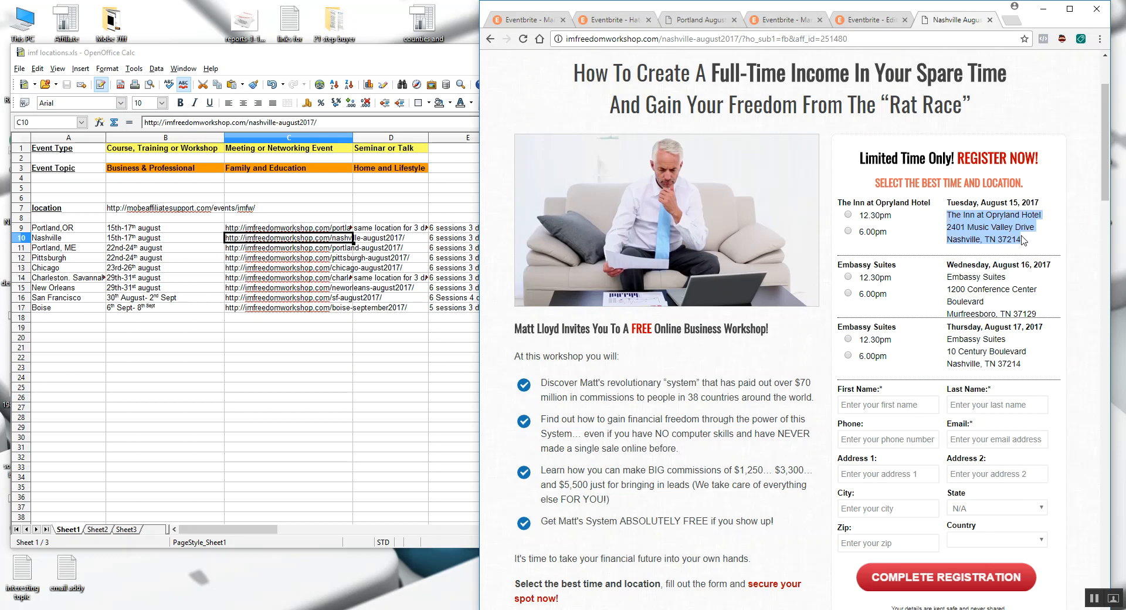
left_click(867, 19)
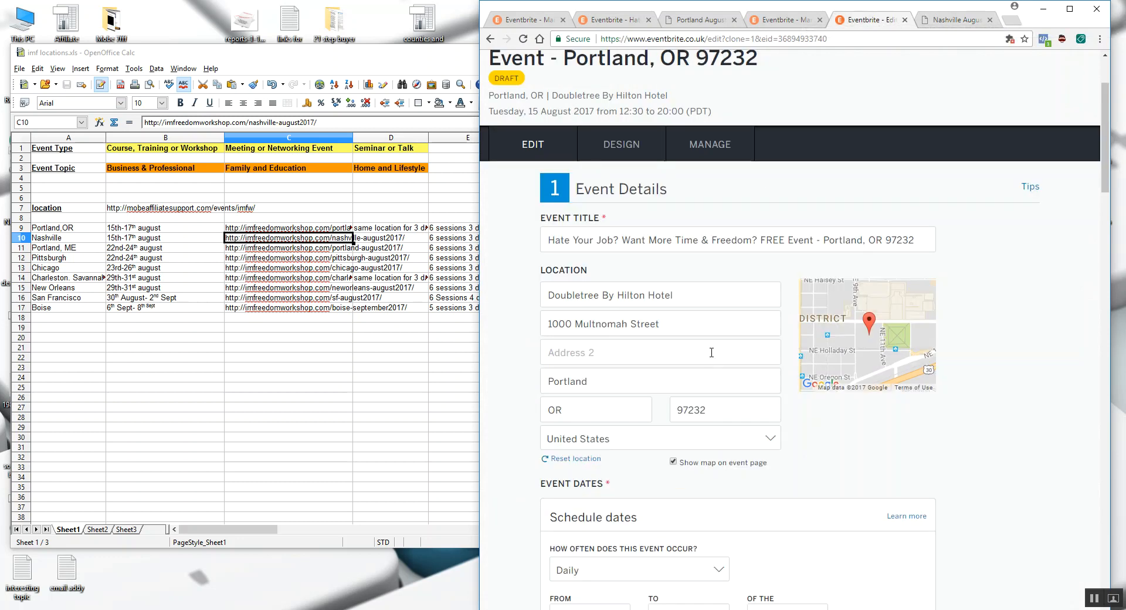
left_click(955, 22)
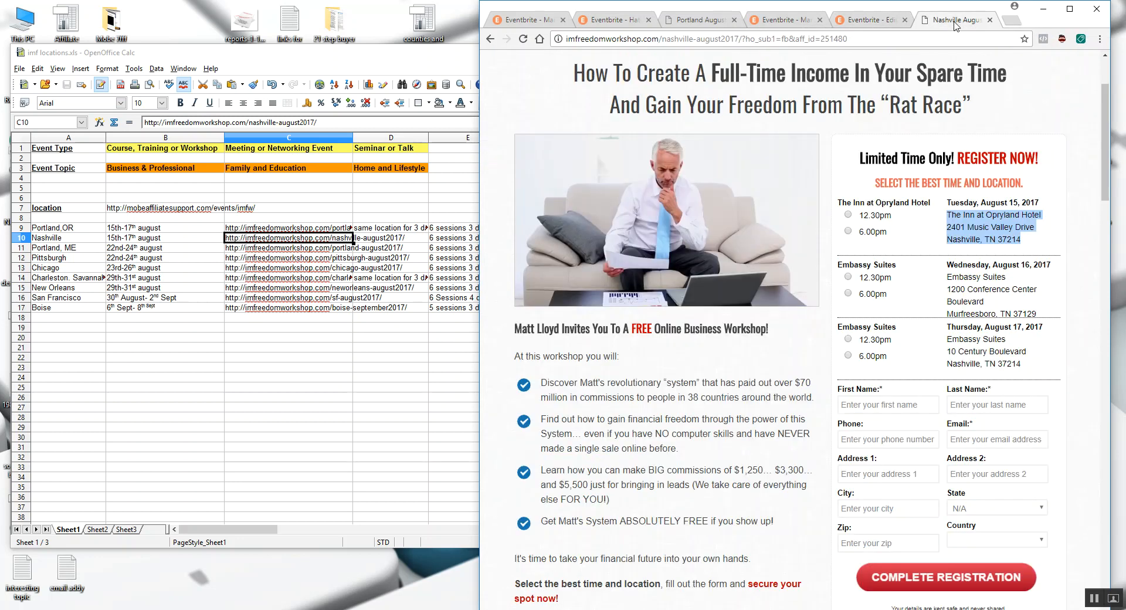
left_click(1007, 208)
scroll(991, 258, "down", 1)
scroll(1029, 247, "up", 1)
- Copy "Nashville, TN 37214" from the August 15 venue address and replace "Portland, OR 97232" with it in the event title
left_click_drag(1027, 241, 951, 239)
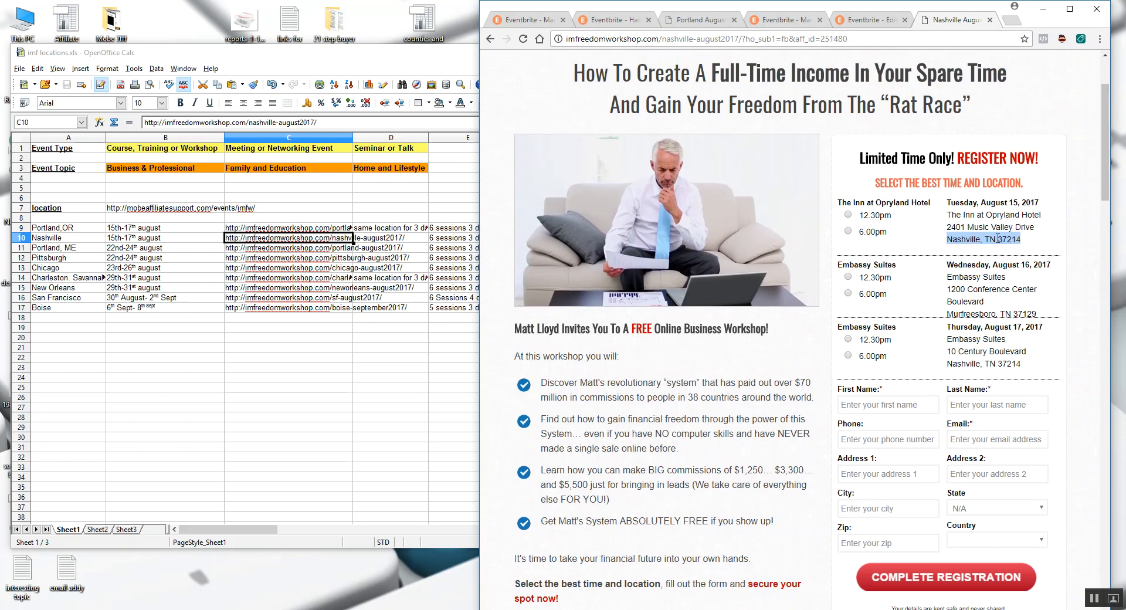
left_click_drag(1029, 241, 1000, 249)
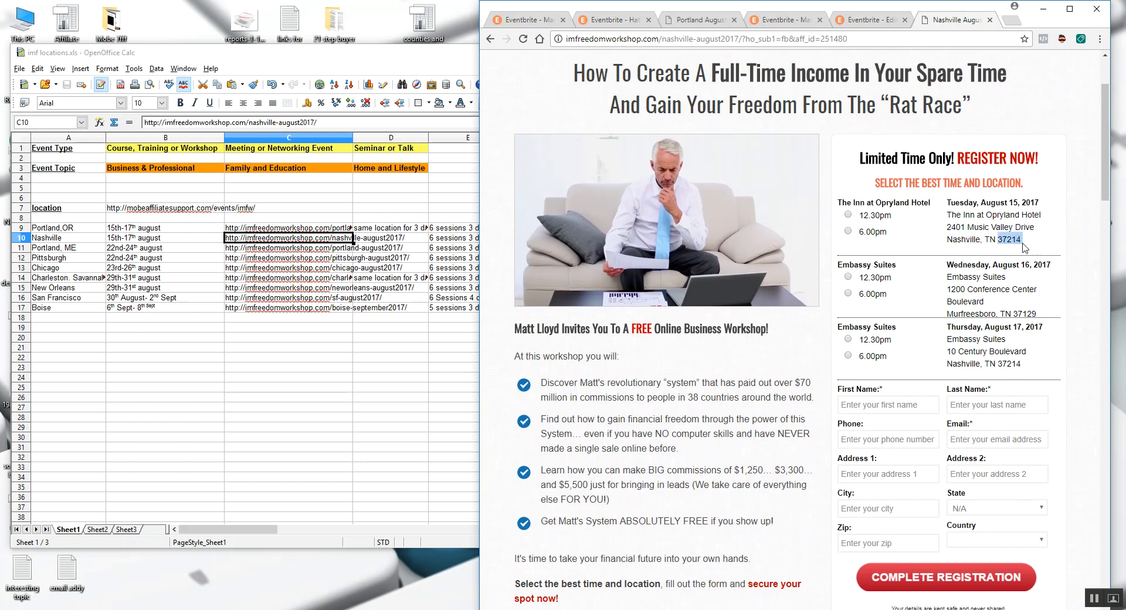
left_click(1023, 245)
left_click_drag(1025, 245, 1001, 243)
left_click_drag(1001, 243, 950, 243)
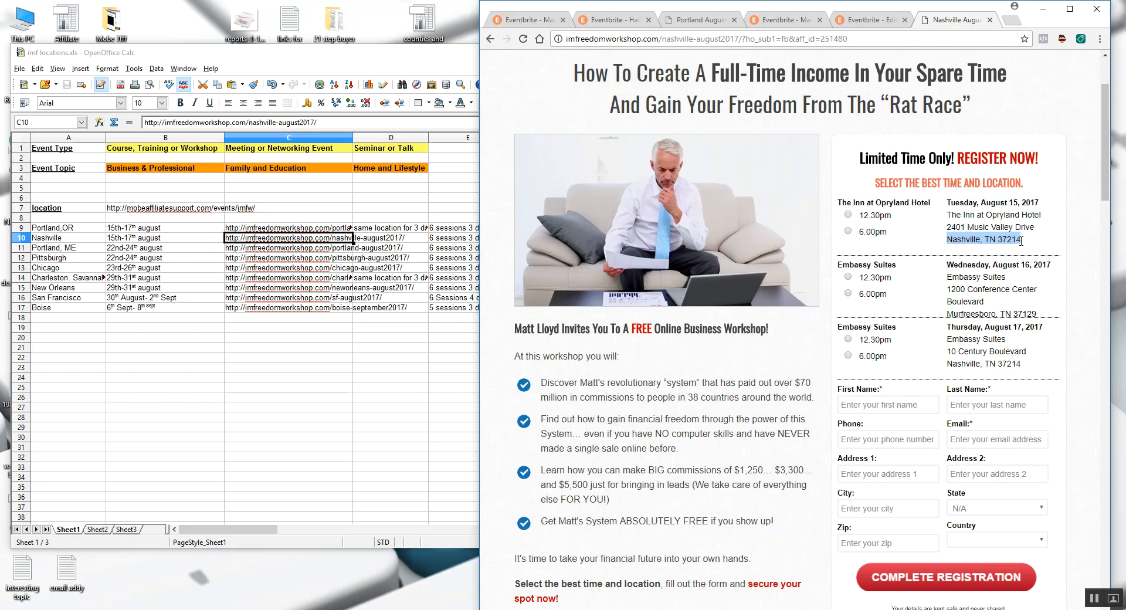
left_click(881, 25)
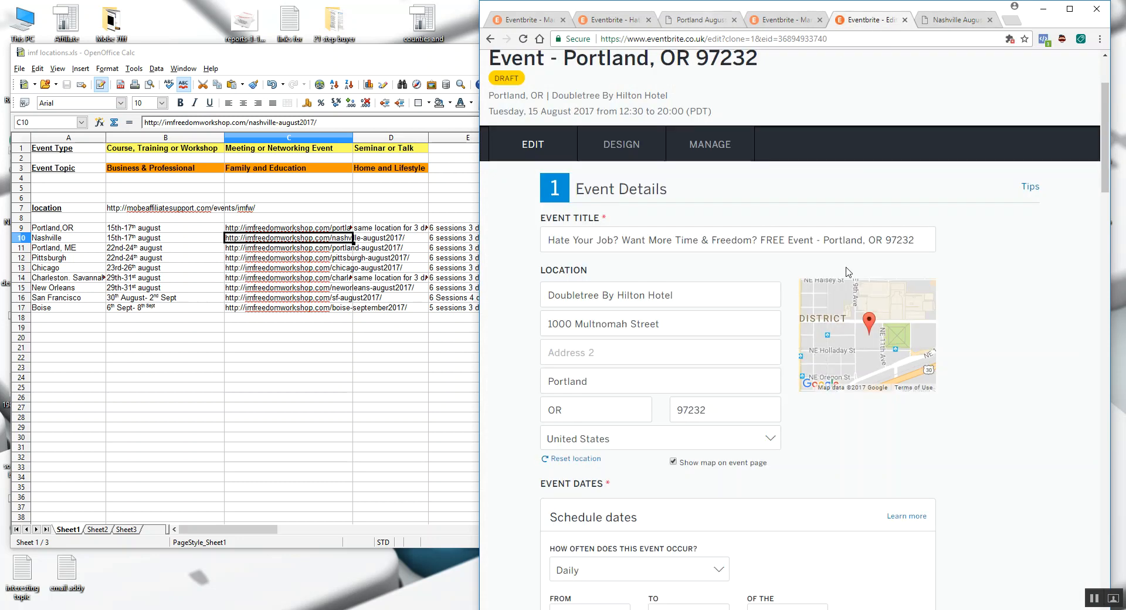
left_click_drag(825, 242, 920, 243)
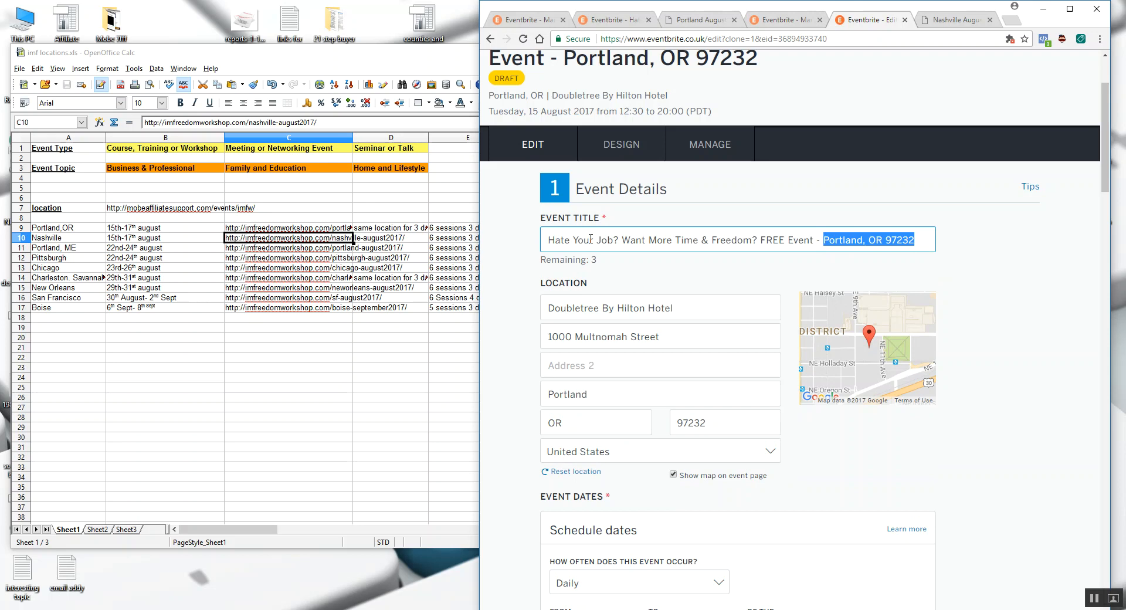
key("ctrl+v")
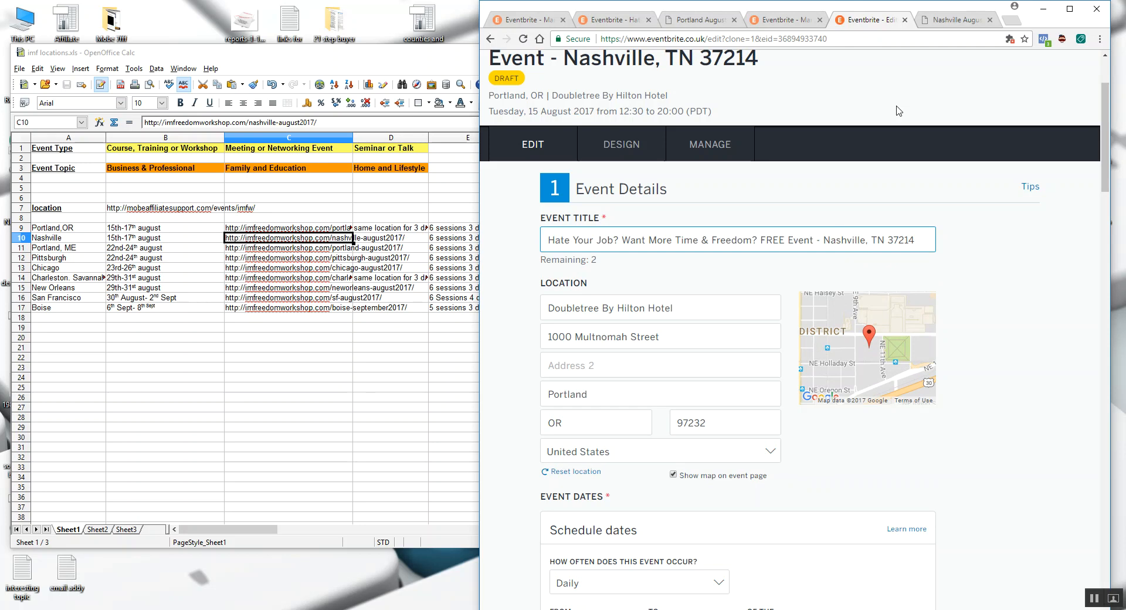
- Copy "Murfreesboro, TN 37129" from the August 16 venue address and replace the Nashville location in the event title with it
left_click(941, 28)
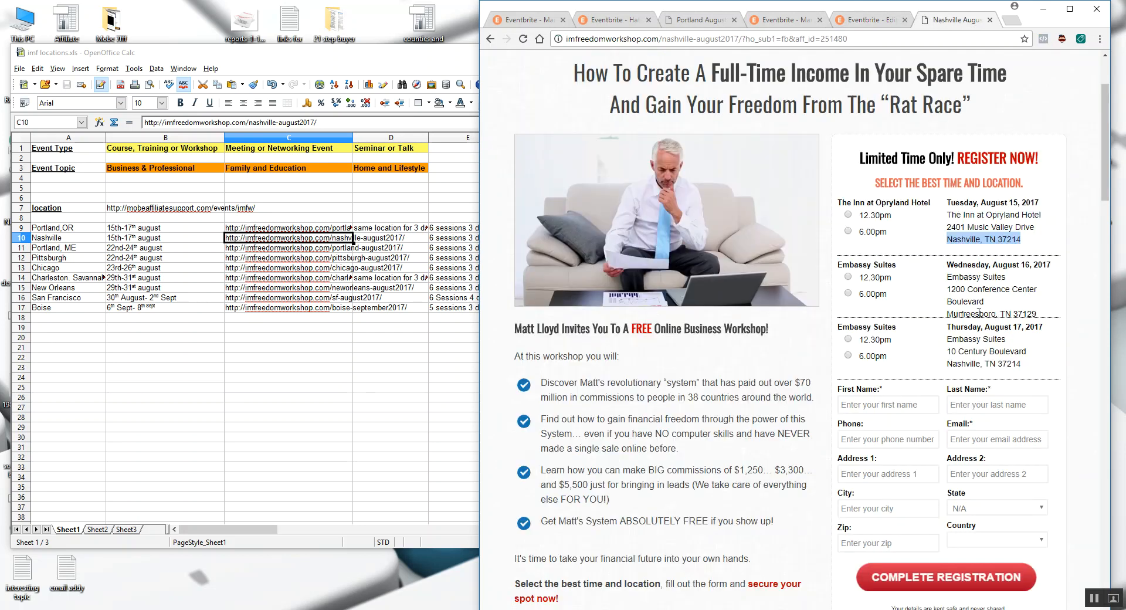
left_click_drag(1036, 314, 949, 315)
left_click_drag(1039, 315, 950, 310)
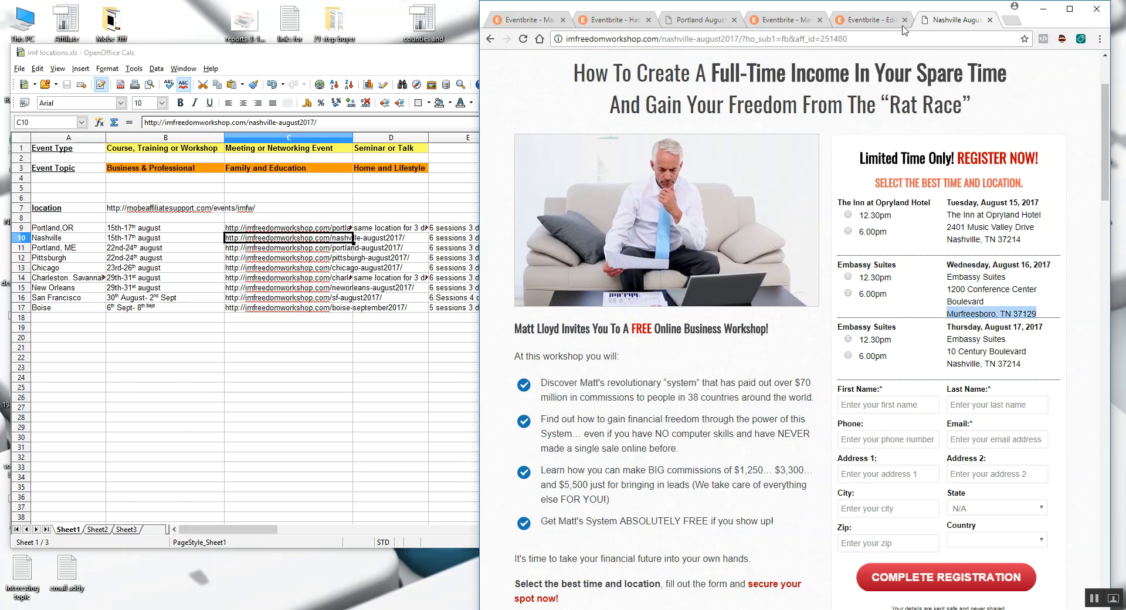
left_click(866, 20)
double_click(836, 240)
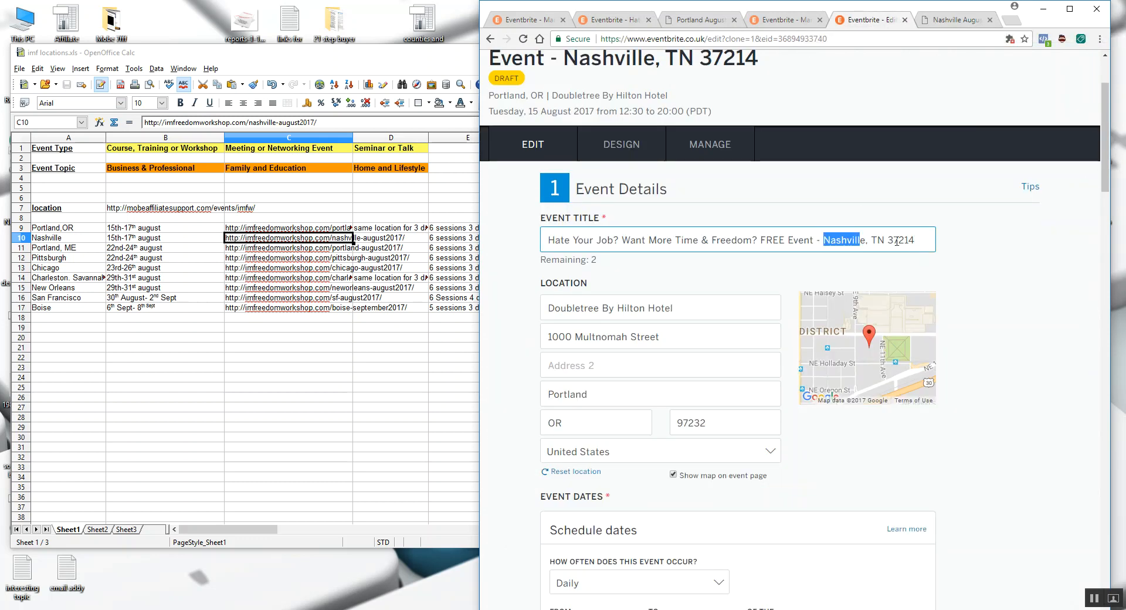
key("ctrl+v")
key("BackSpace")
key("BackSpace")
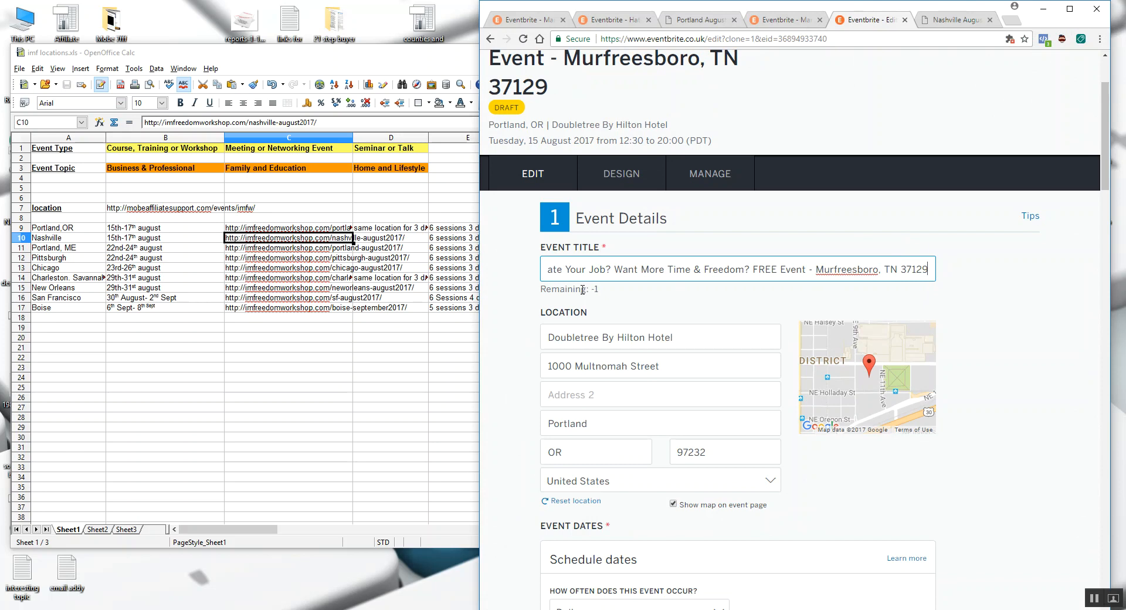
- Remove the space between "Murfreesboro," and "TN 37129" in the event title
left_click_drag(594, 272, 489, 275)
left_click(622, 270)
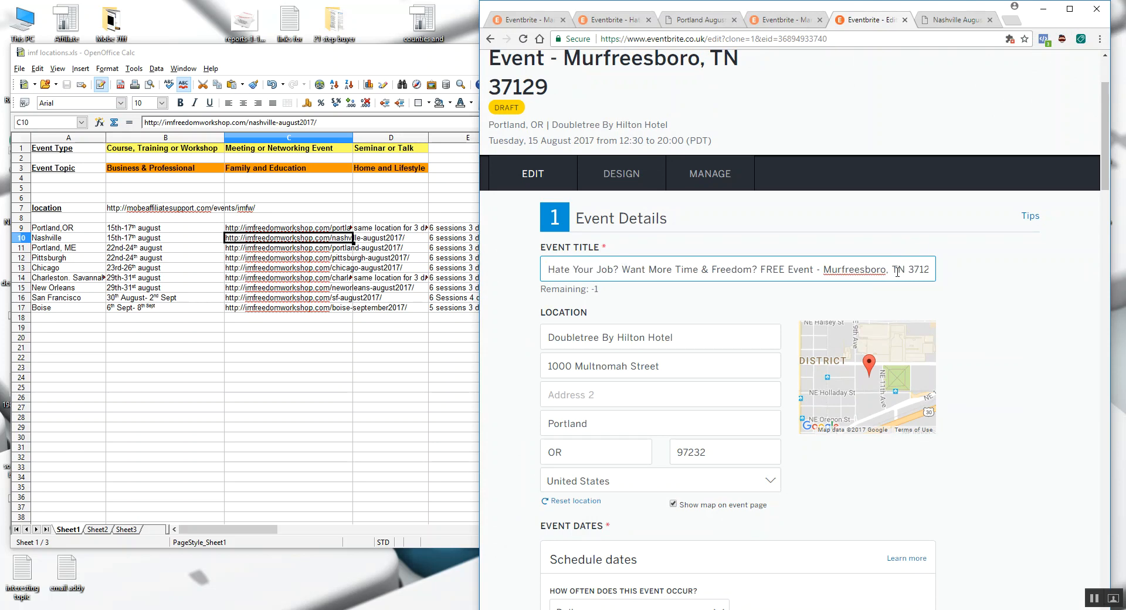
key("BackSpace")
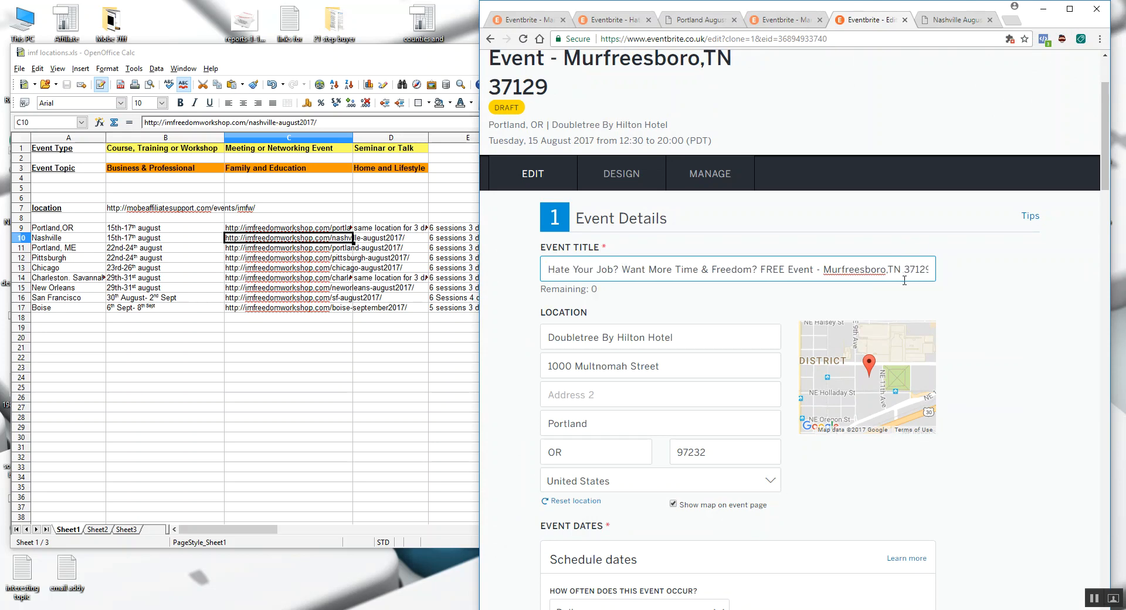
left_click(980, 303)
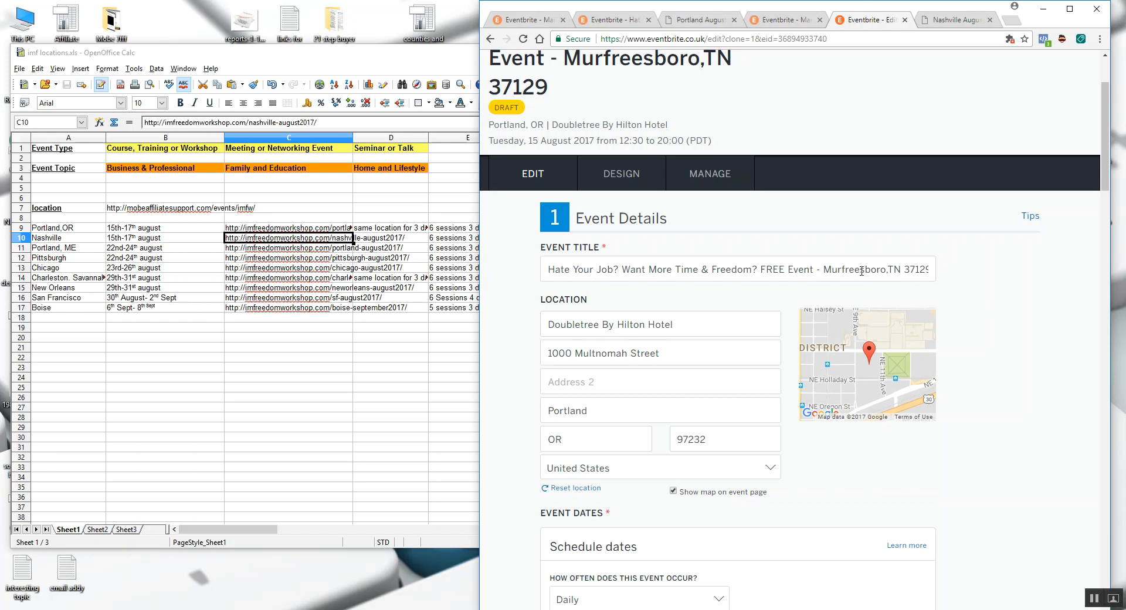
- Replace the Murfreesboro location in the event title with "Nashville, TN 37214" copied from the August 15 venue address
left_click_drag(828, 267, 923, 269)
key("BackSpace")
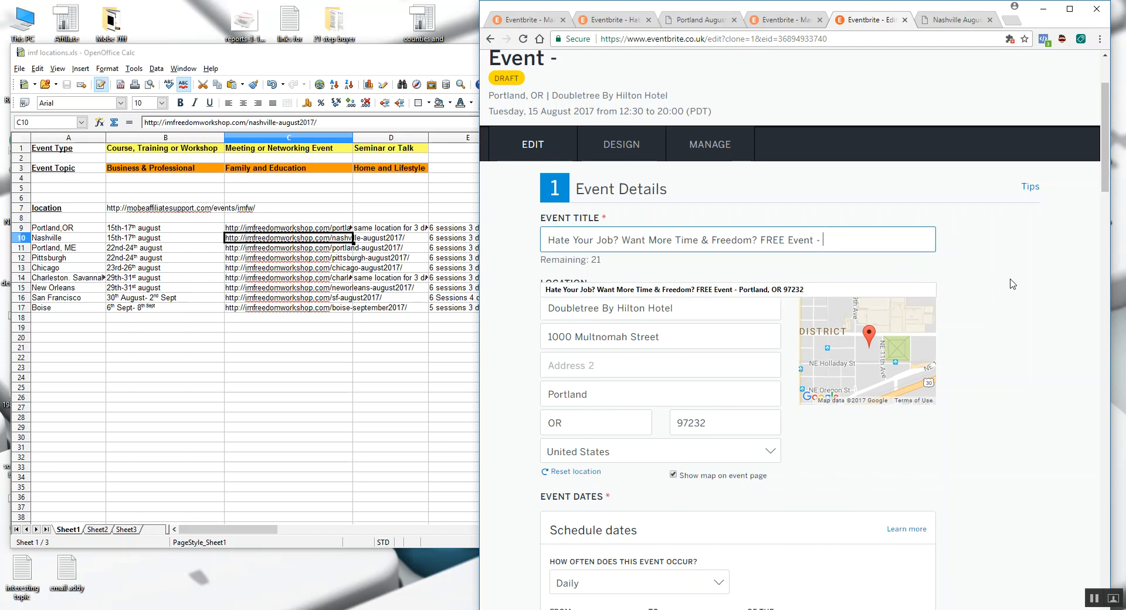
left_click(950, 20)
left_click_drag(1023, 239, 949, 237)
key("ctrl+c")
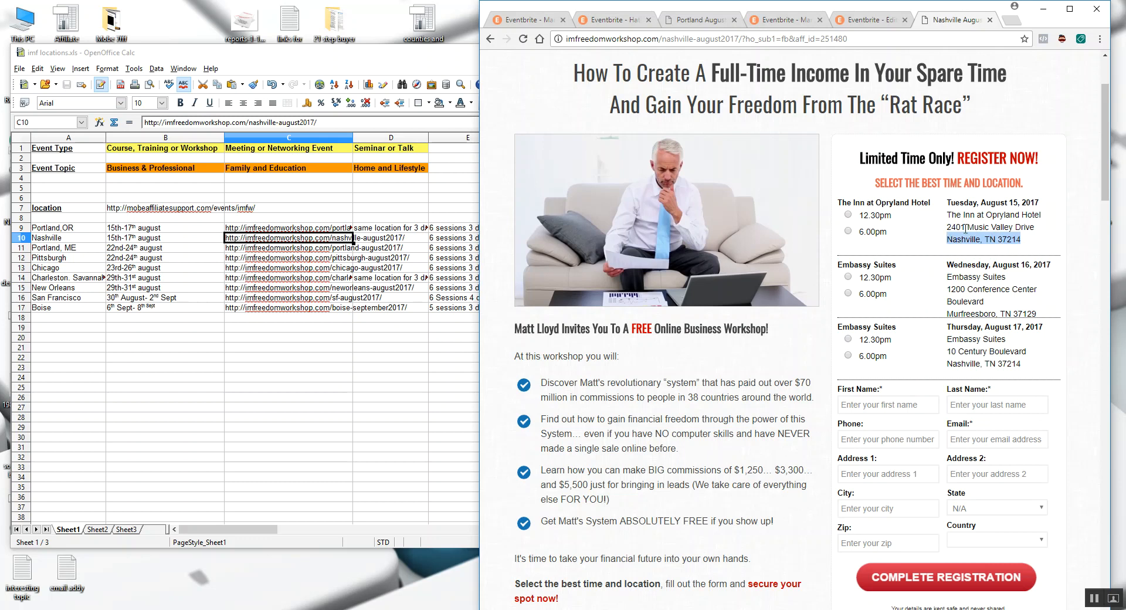
left_click(871, 23)
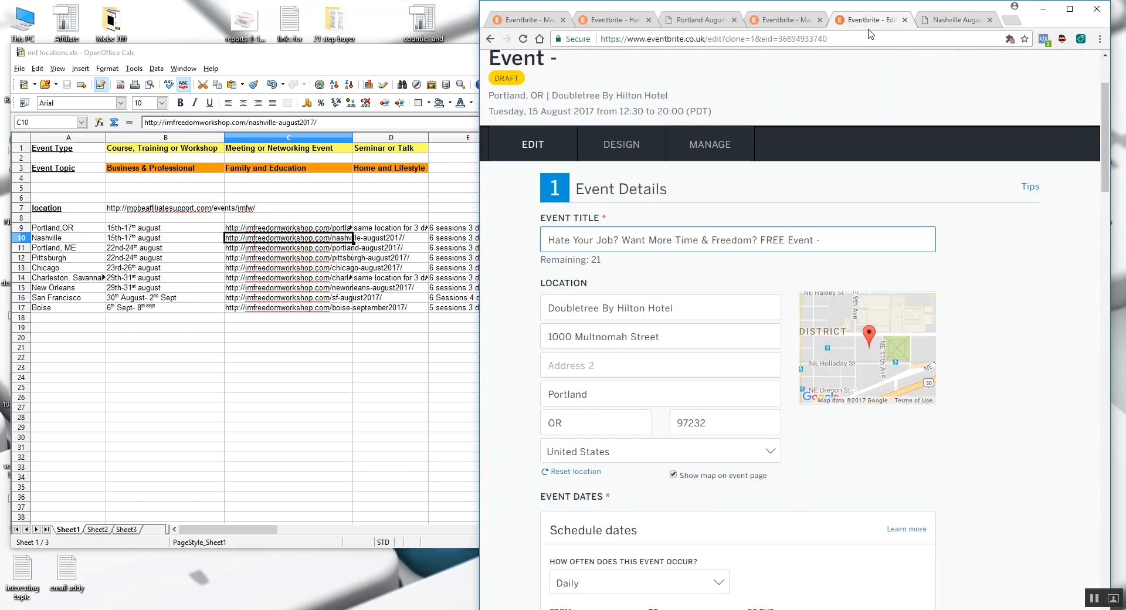
left_click(866, 235)
key("ctrl+v")
- Clear the Portland venue name, street address, city, state and postcode from the event location
left_click_drag(684, 311, 500, 312)
key("BackSpace")
left_click_drag(673, 326, 479, 326)
key("BackSpace")
left_click_drag(594, 380, 519, 385)
key("BackSpace")
key("Tab")
key("BackSpace")
key("Tab")
key("BackSpace")
- Copy "The Inn at Opryland Hotel 2401 Music Valley Drive" from the August 15 session and paste it as the venue name
left_click(954, 21)
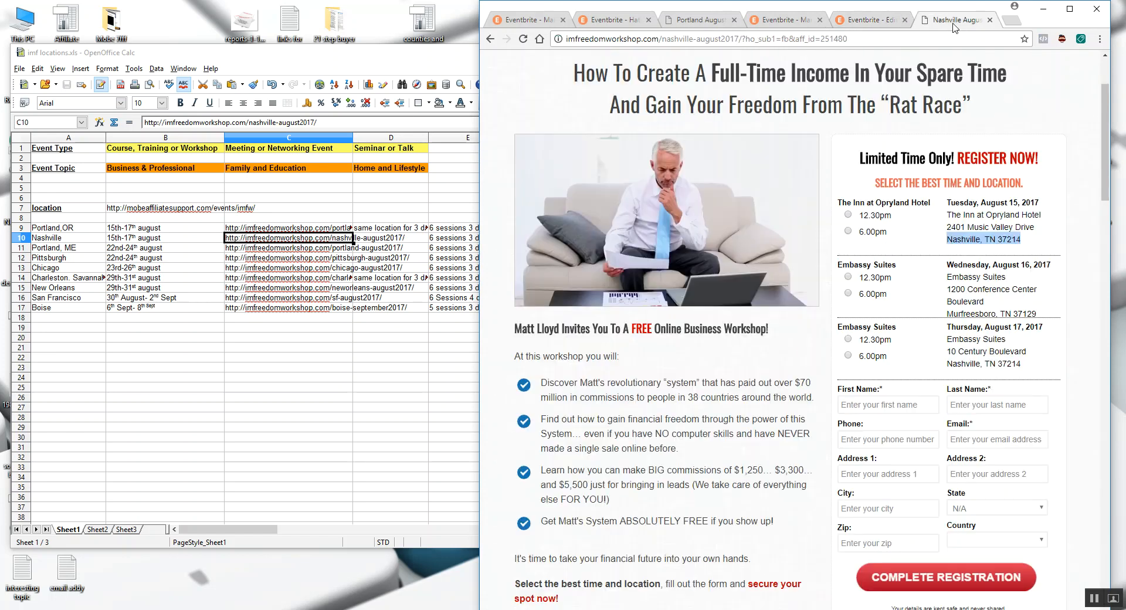
left_click_drag(1044, 230, 947, 215)
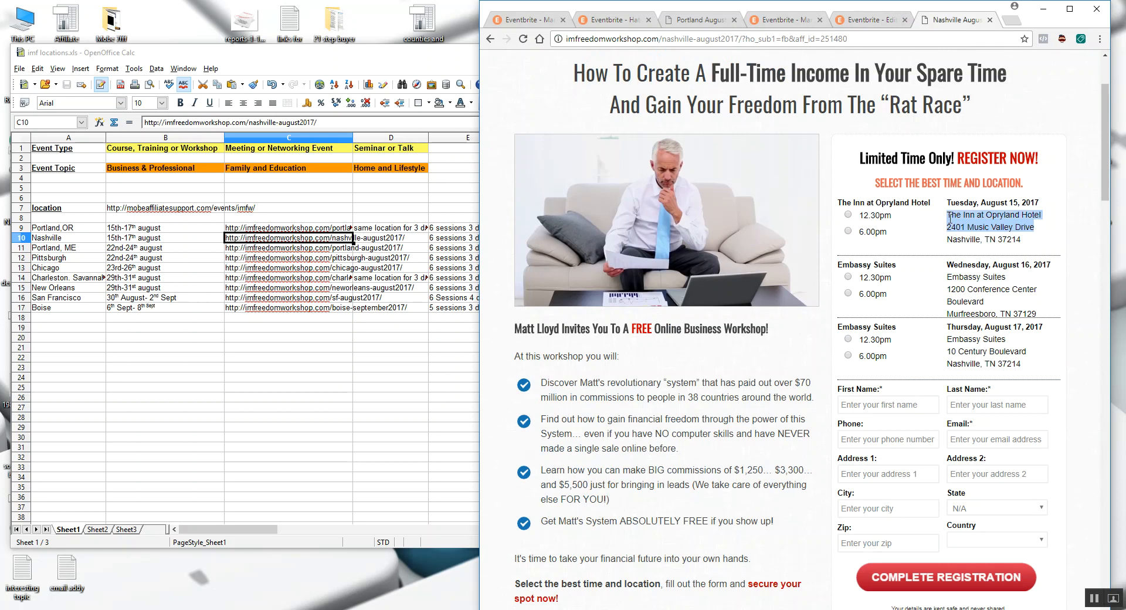
key("ctrl+c")
left_click(894, 18)
left_click(625, 297)
key("ctrl+v")
- Move "2401 Music Valley Drive" out of the venue name into the first address line
left_click_drag(659, 295, 775, 293)
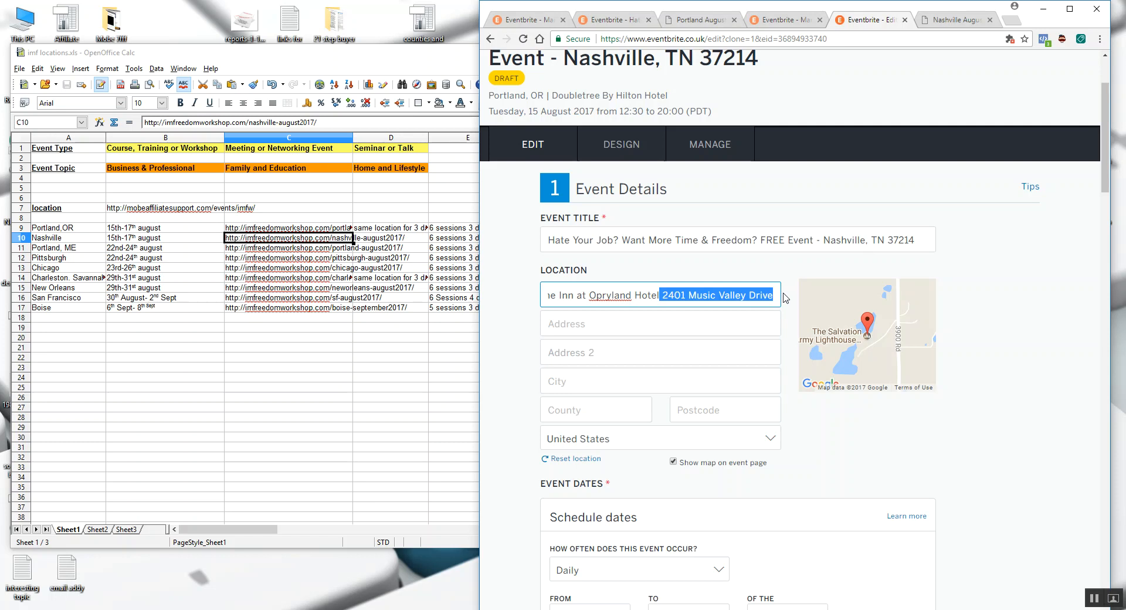
left_click_drag(653, 298, 461, 301)
left_click(651, 301)
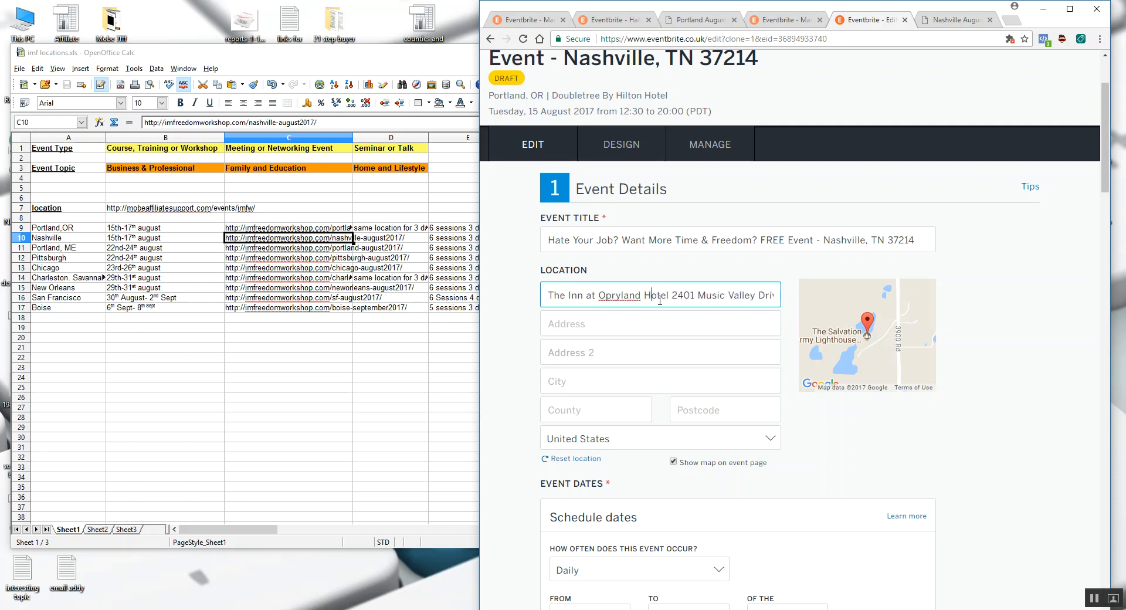
left_click_drag(672, 297, 801, 295)
key("ctrl+x")
left_click(606, 325)
key("ctrl+v")
left_click(622, 359)
- Copy "Nashville, TN 37214" from the August 15 venue address and paste it as the location's city
left_click(949, 20)
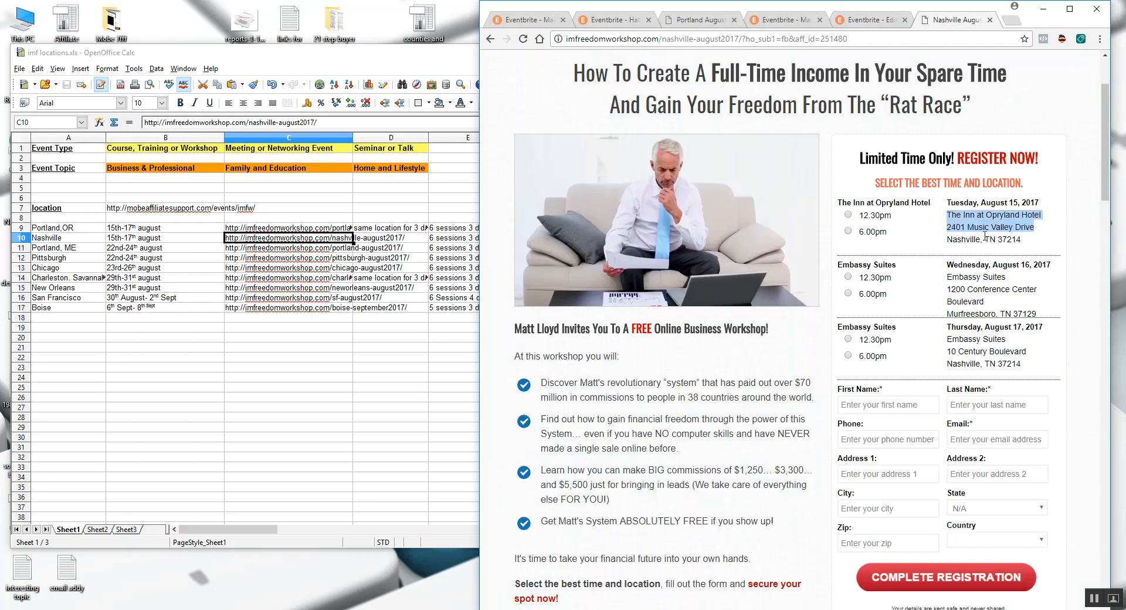
left_click_drag(1022, 240, 950, 244)
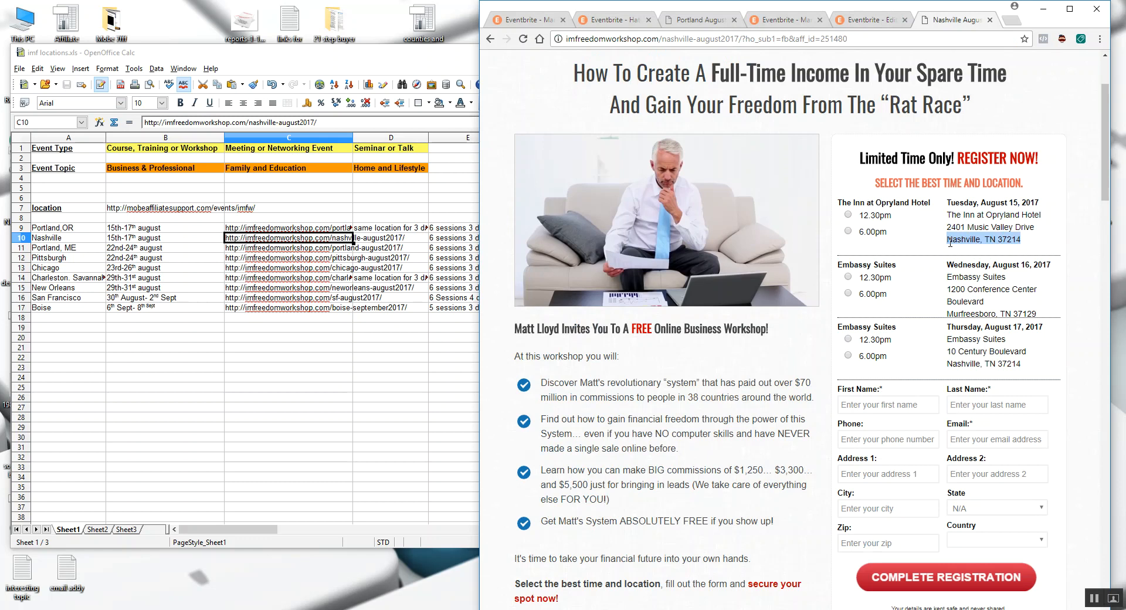
key("ctrl+c")
left_click(868, 20)
left_click(592, 384)
key("ctrl+v")
- Enter "TN" as the county and trim the city to "Nashville"
left_click_drag(596, 381, 656, 382)
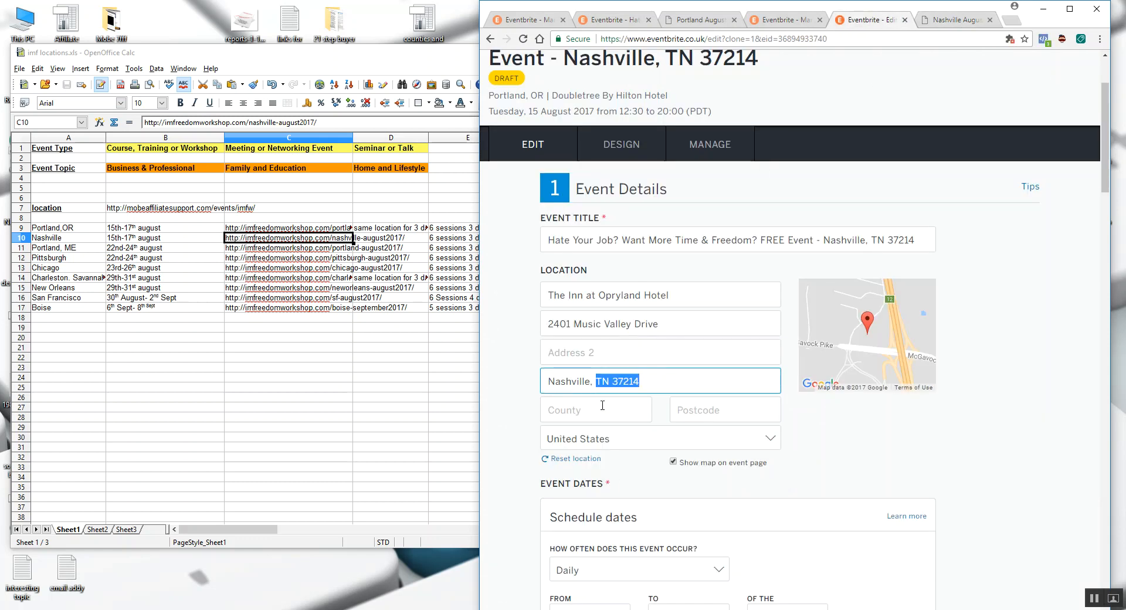
left_click(576, 410)
type("TN")
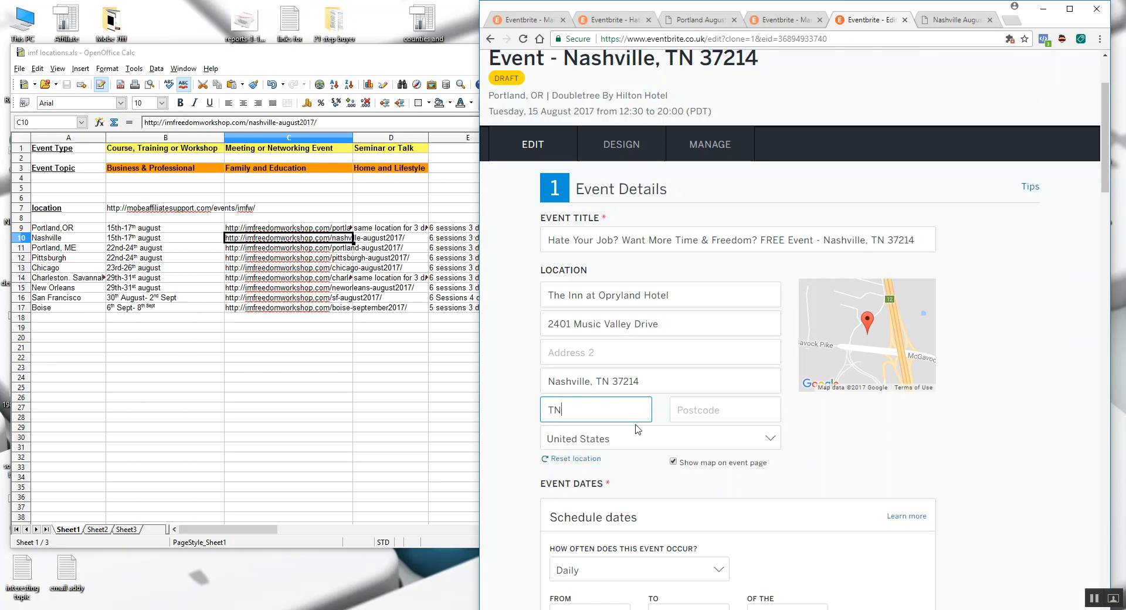
left_click_drag(646, 382, 611, 383)
key("BackSpace")
key("BackSpace")
left_click(607, 411)
- Copy the postcode 37214 from the August 15 venue address into the location's postcode
left_click(700, 410)
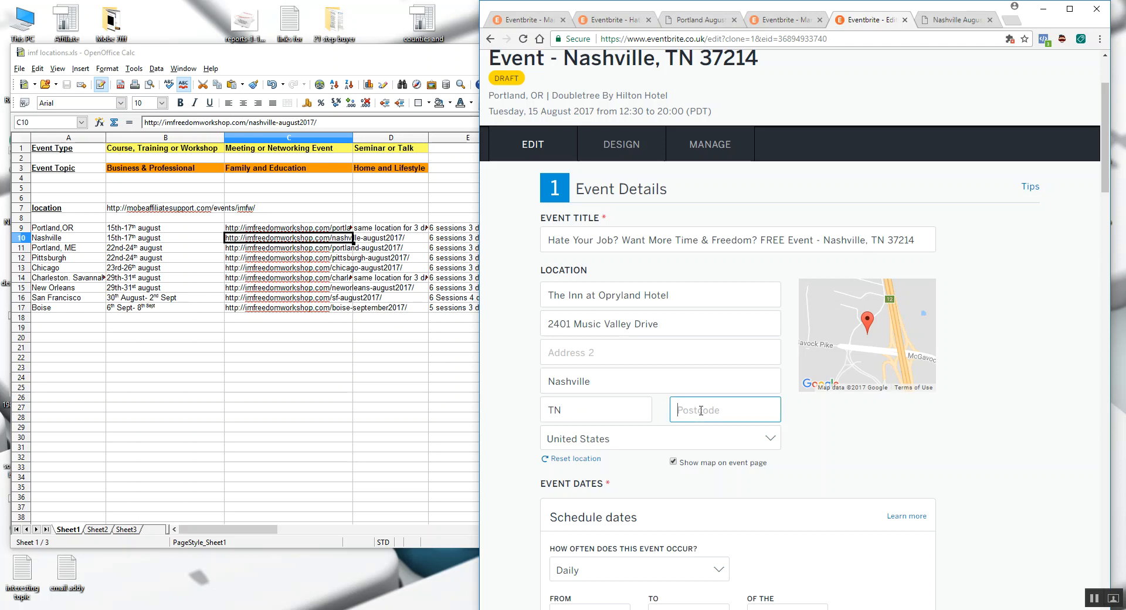
left_click(956, 21)
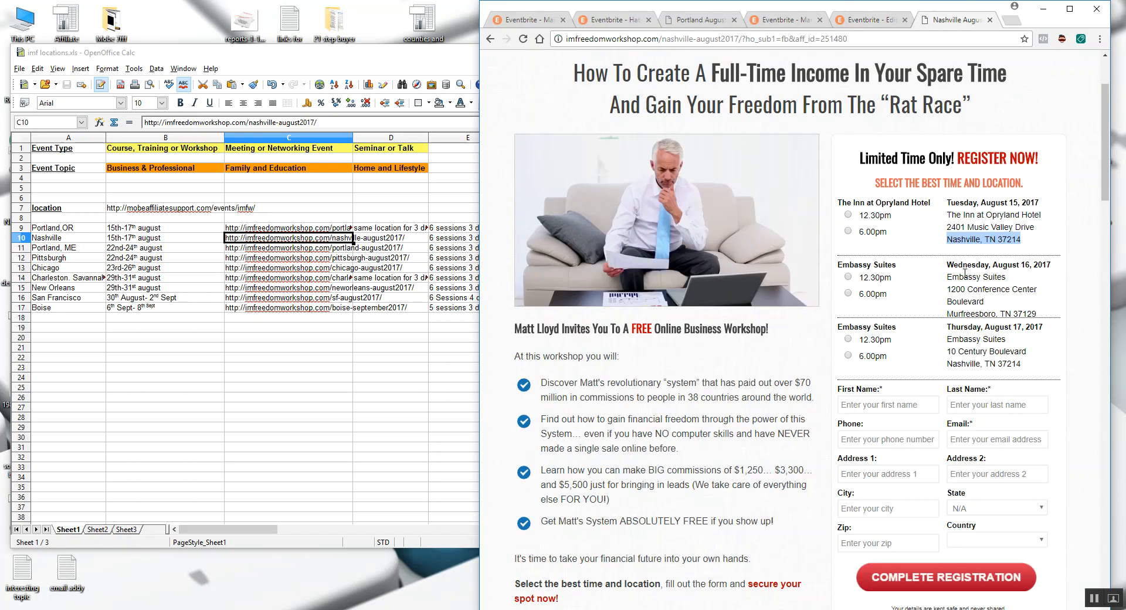
double_click(1014, 239)
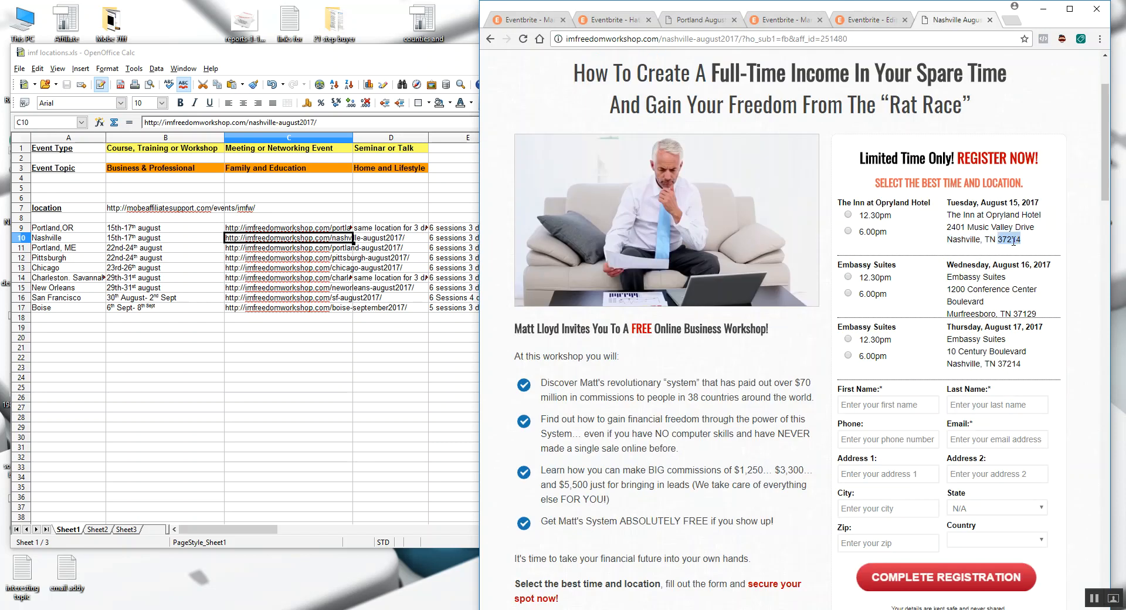
left_click(866, 22)
key("ctrl+v")
left_click(959, 441)
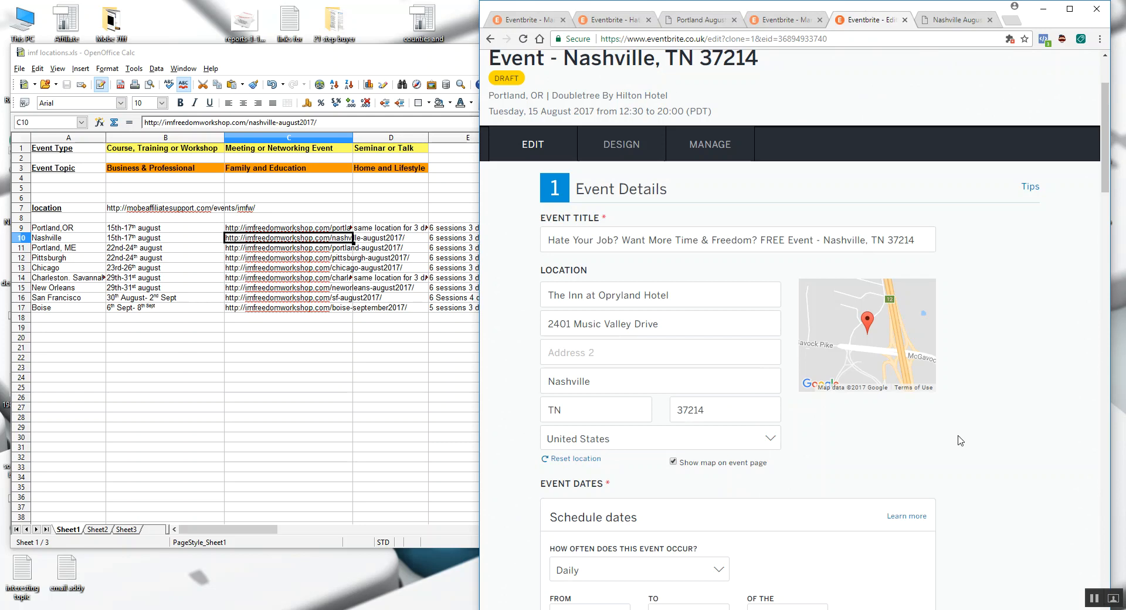
- Set the daily schedule to run from 18:00 to 20:00
scroll(642, 343, "down", 4)
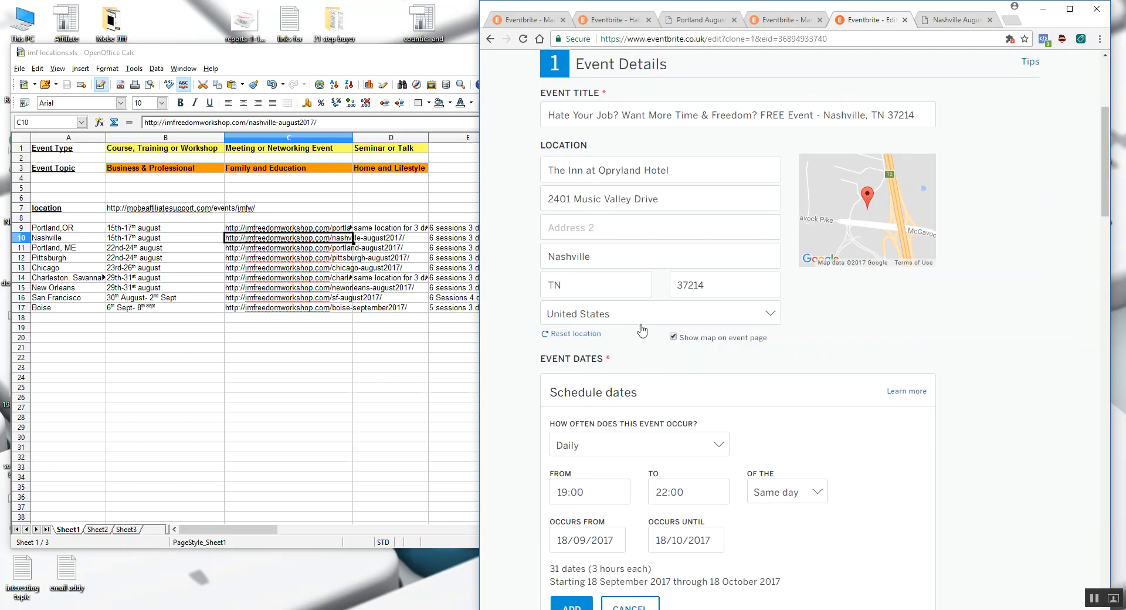
scroll(615, 276, "down", 2)
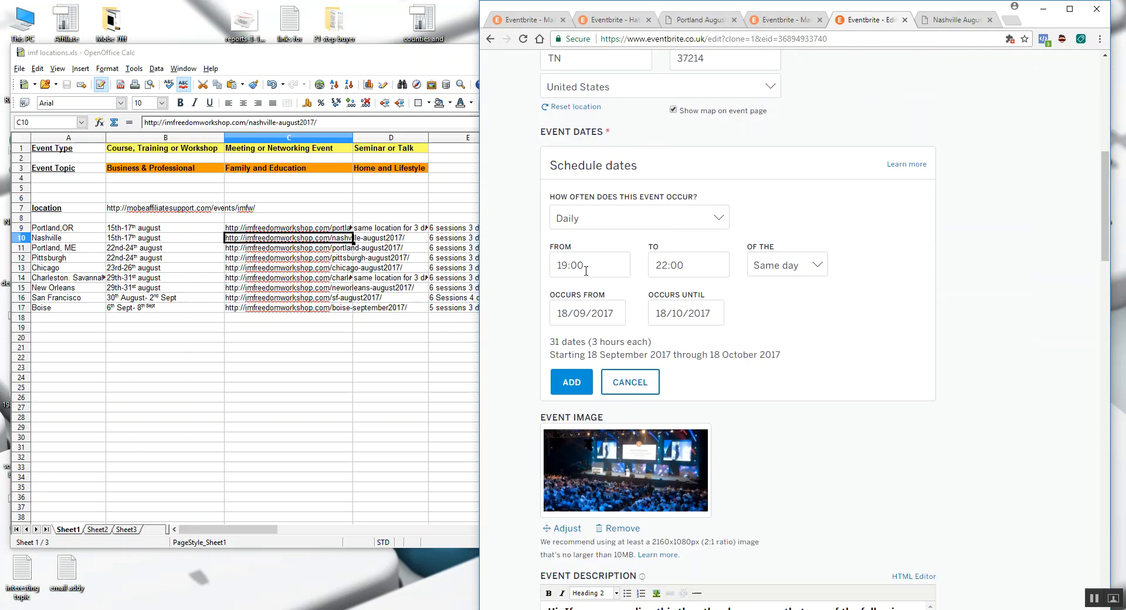
left_click(585, 267)
scroll(575, 352, "up", 3)
left_click(574, 369)
left_click(673, 265)
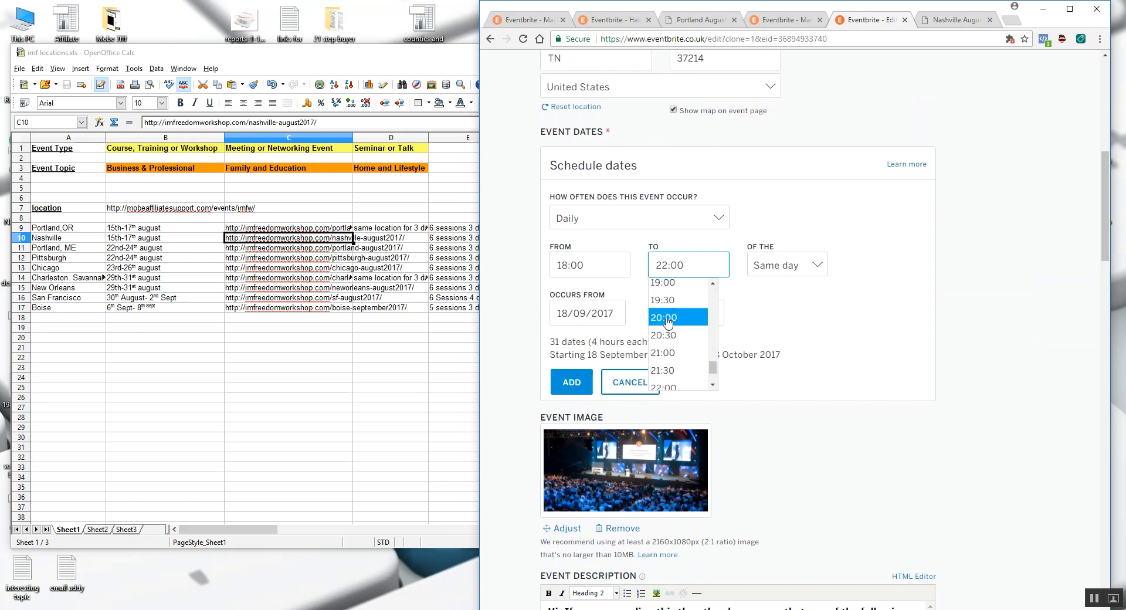
left_click(663, 315)
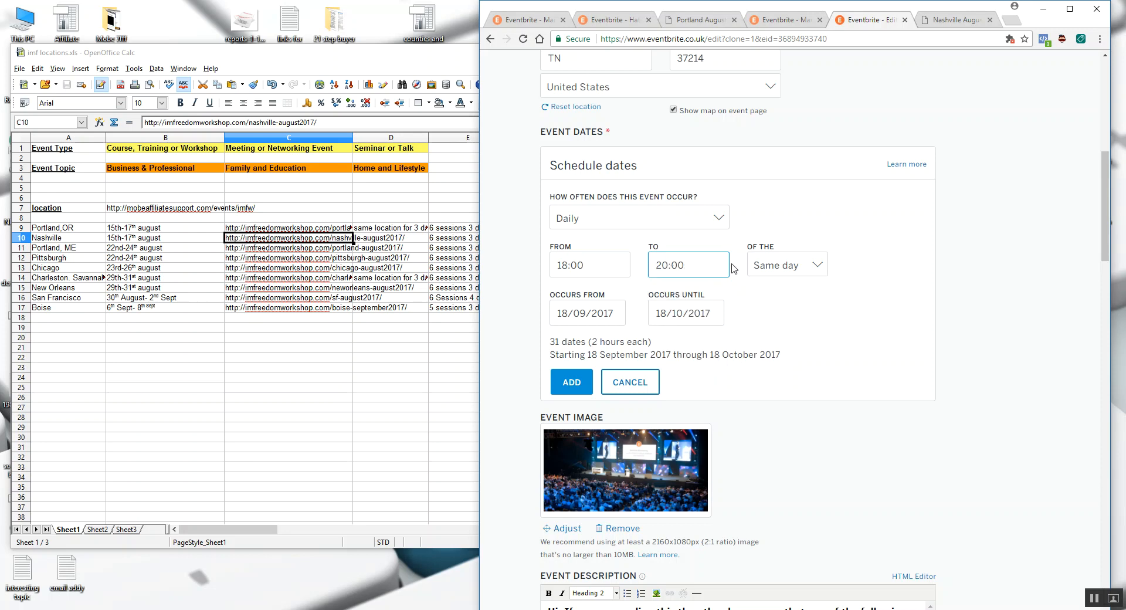
- Check the first session's date on the Nashville registration page and set the schedule's start date to 15/08/2017
left_click(586, 313)
left_click(950, 21)
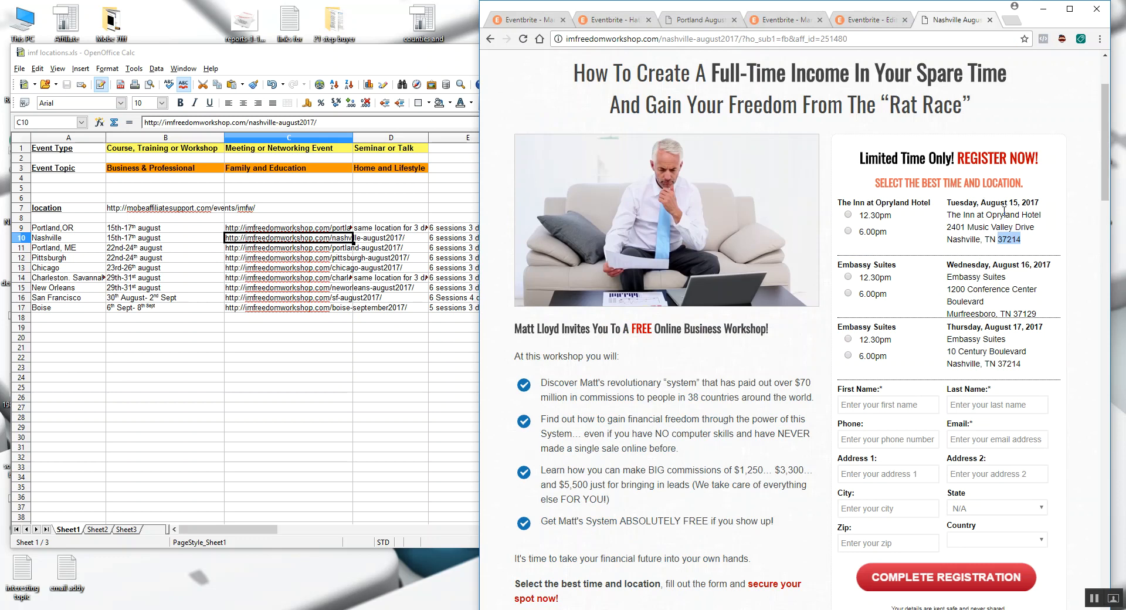
left_click(853, 21)
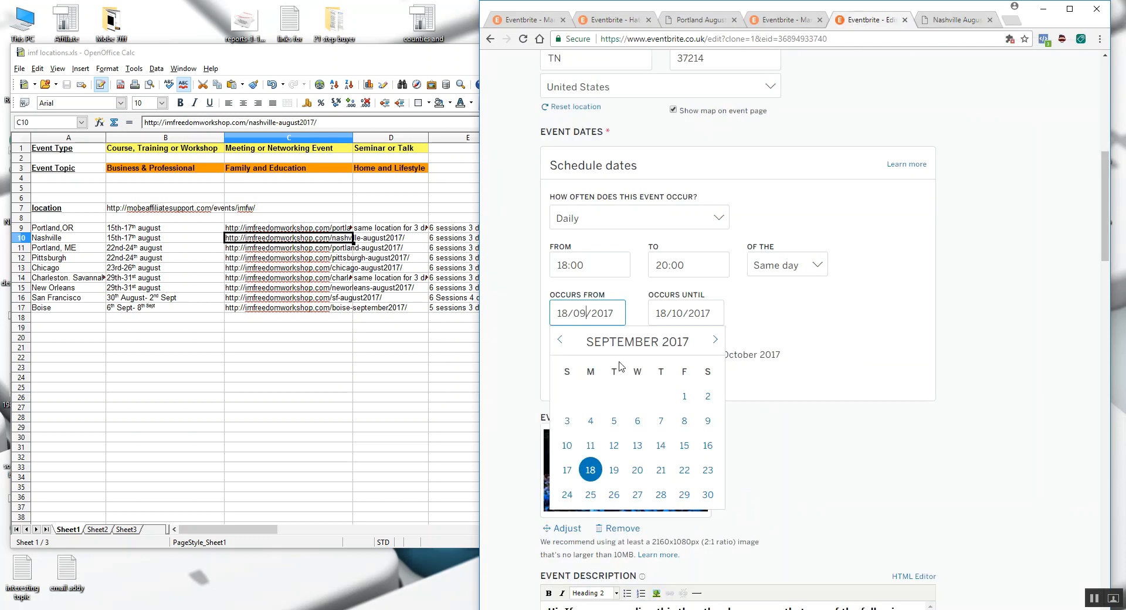
left_click(560, 340)
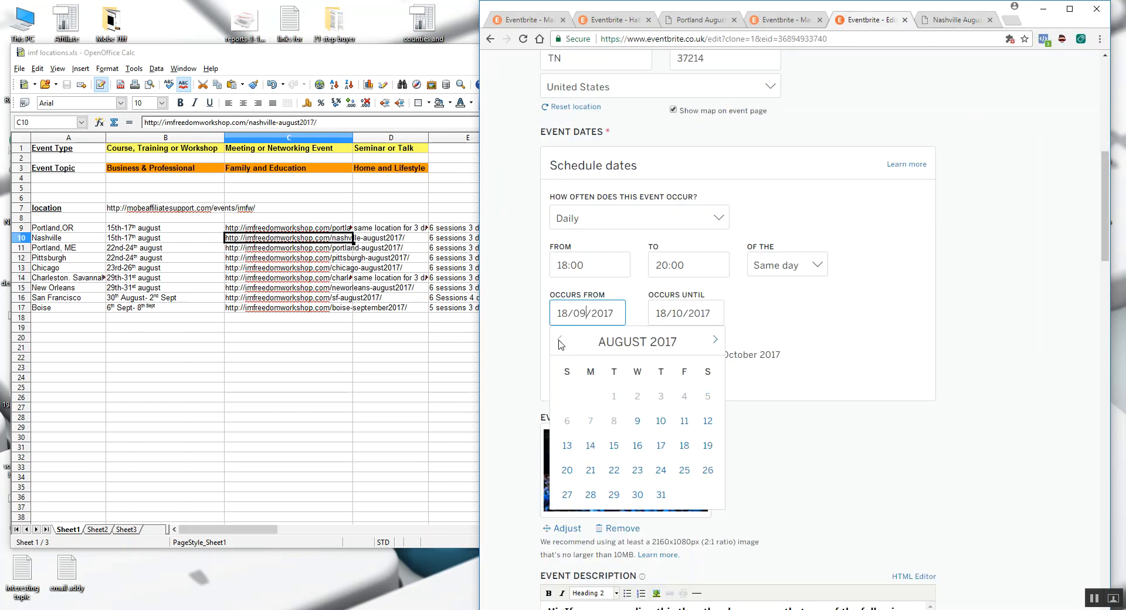
left_click(616, 447)
- Set the schedule's end date to 15/08/2017 and add the evening session to the event dates
left_click(707, 315)
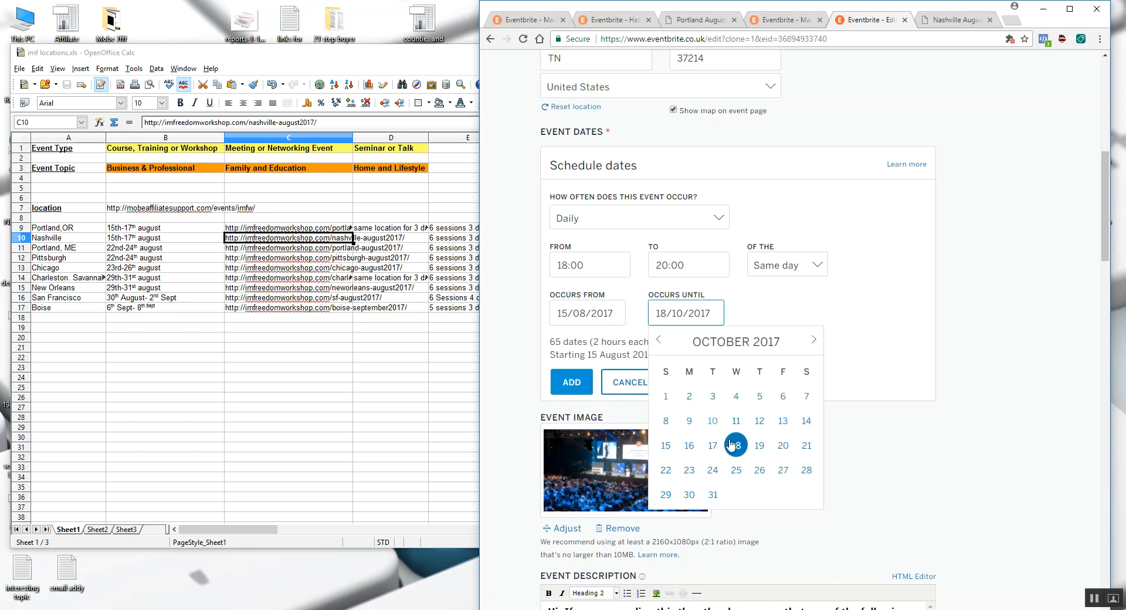
left_click(667, 446)
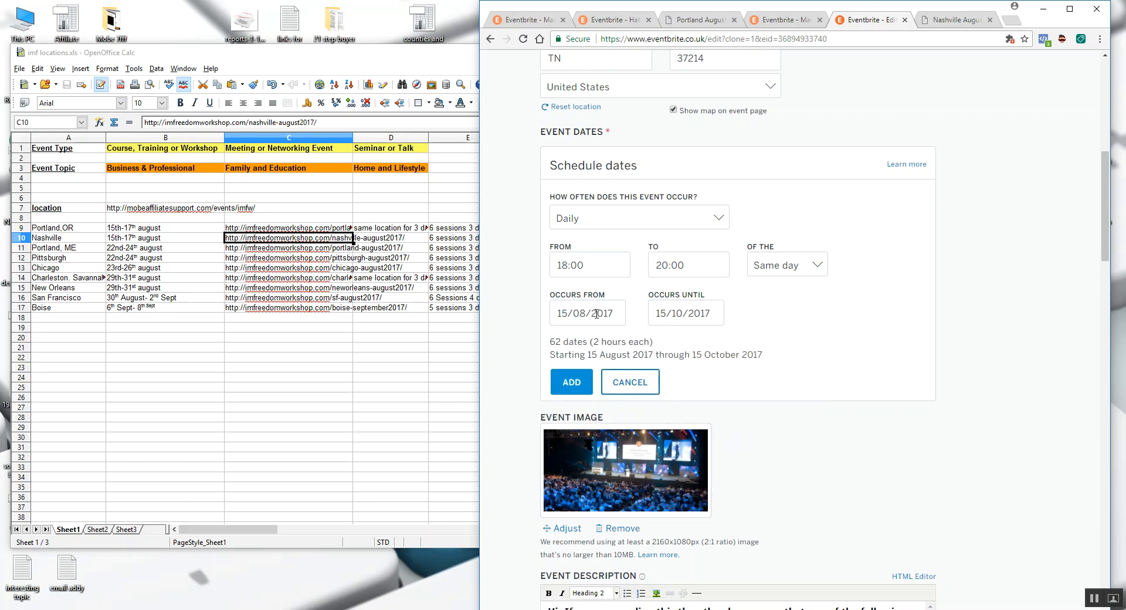
left_click(683, 314)
left_click(659, 340)
left_click(658, 340)
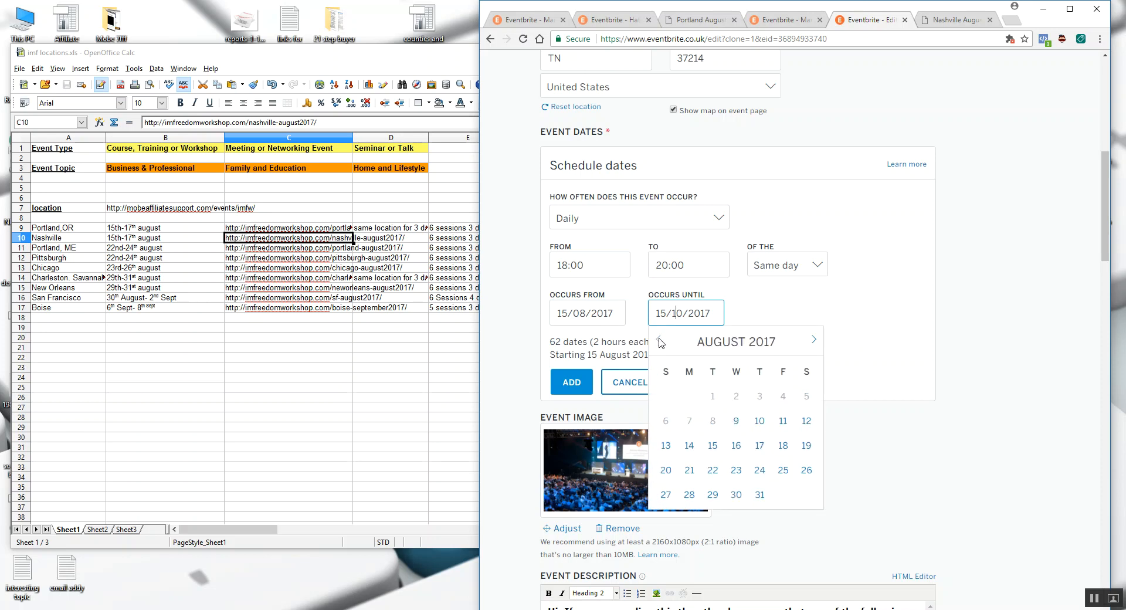
left_click(716, 448)
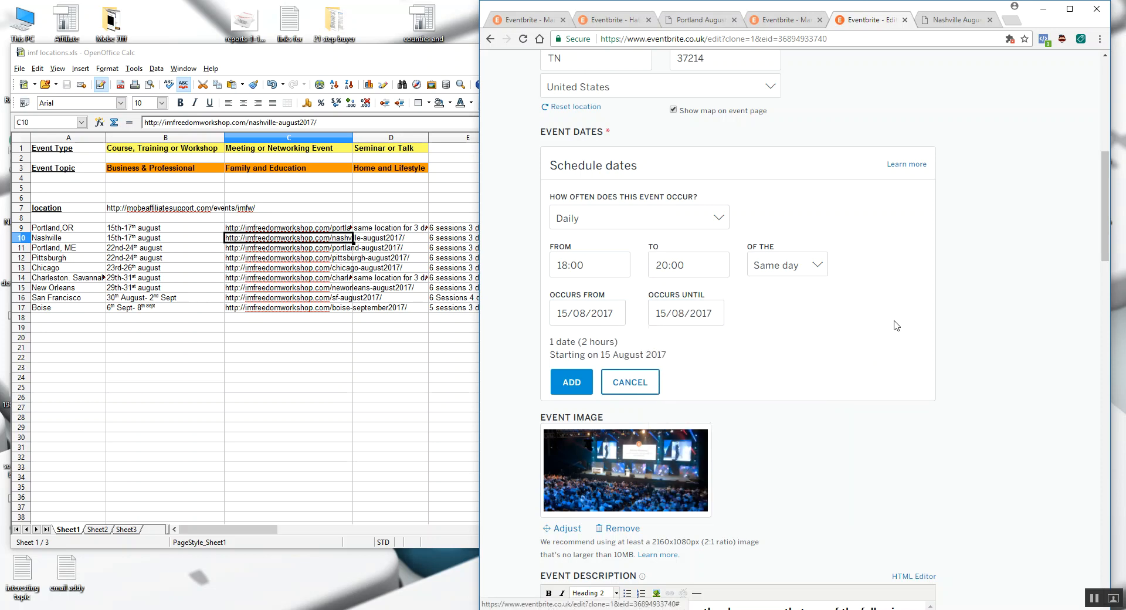
left_click(576, 381)
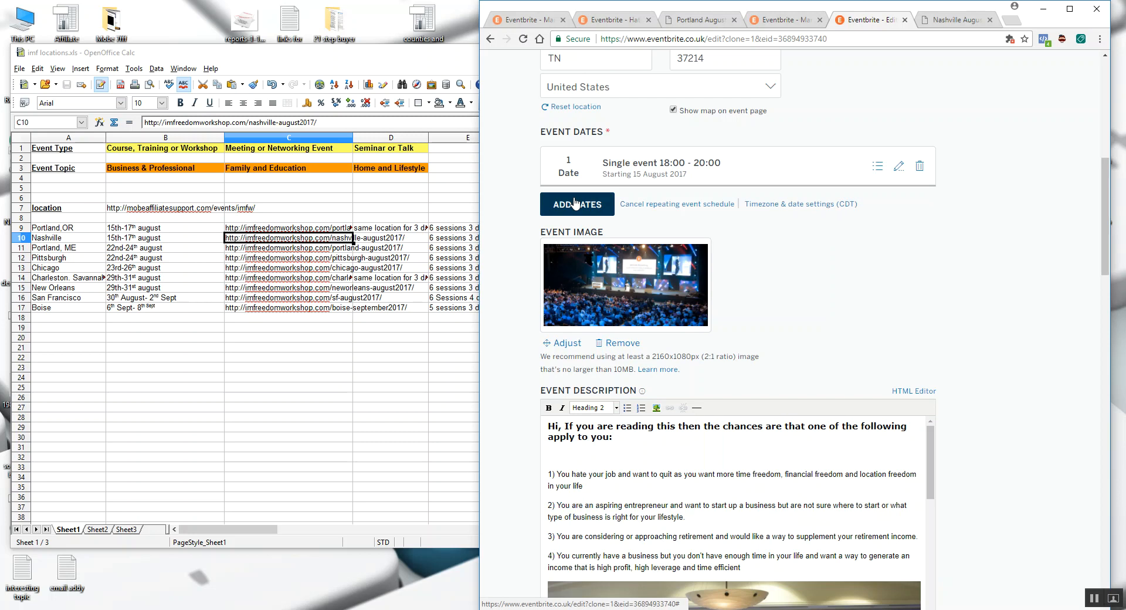
- Add a second session on 15/08/2017 from 12:30 to 14:30 to the event dates
left_click(576, 204)
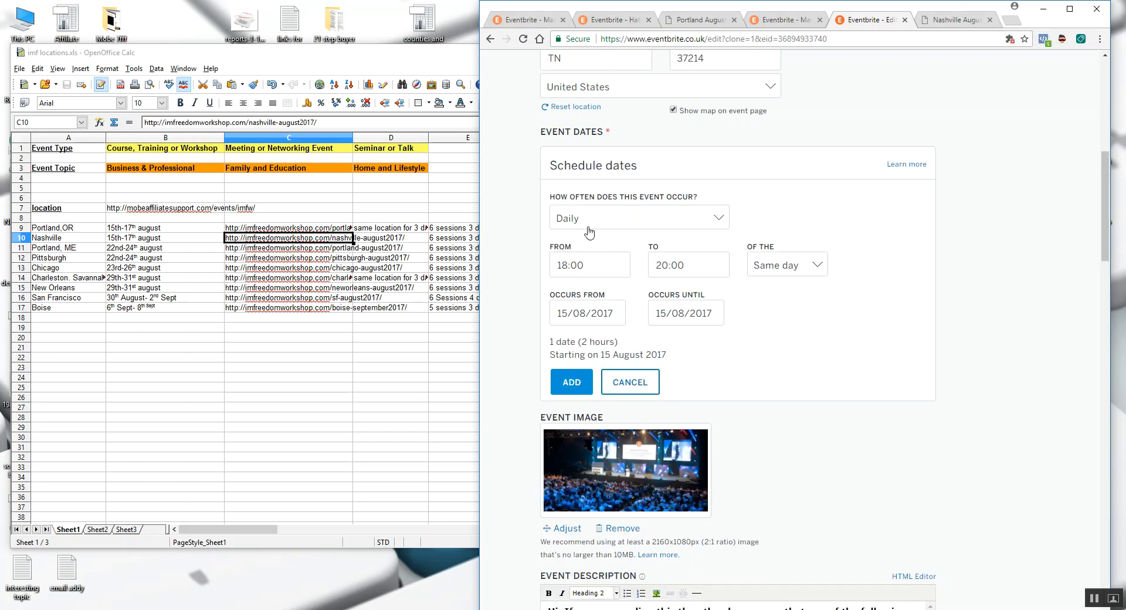
left_click(584, 265)
scroll(578, 334, "up", 4)
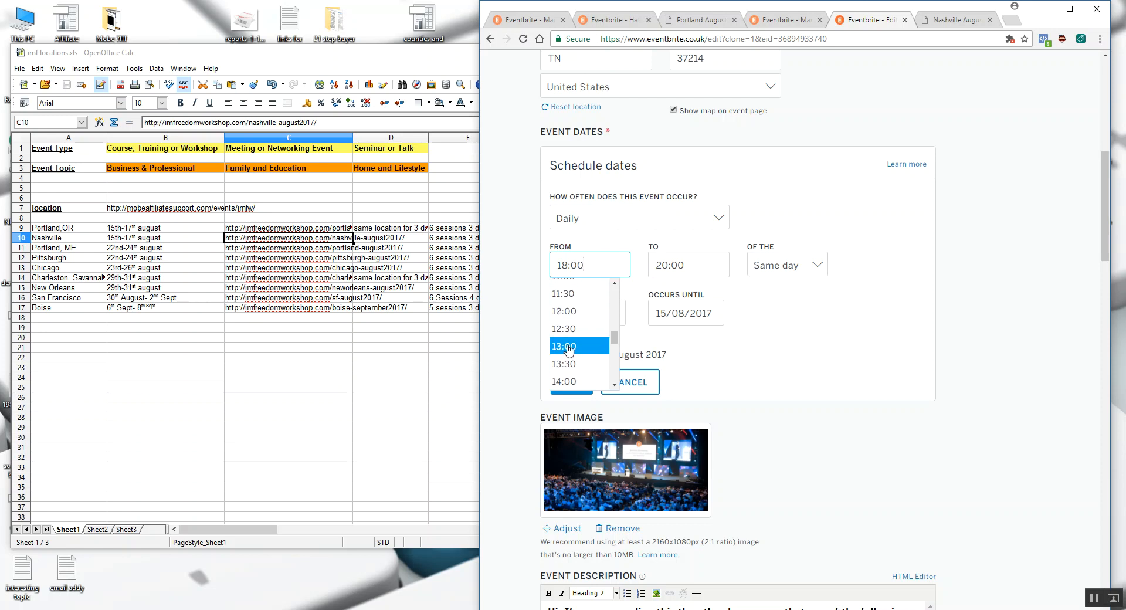
left_click(565, 322)
left_click(685, 266)
scroll(680, 328, "up", 4)
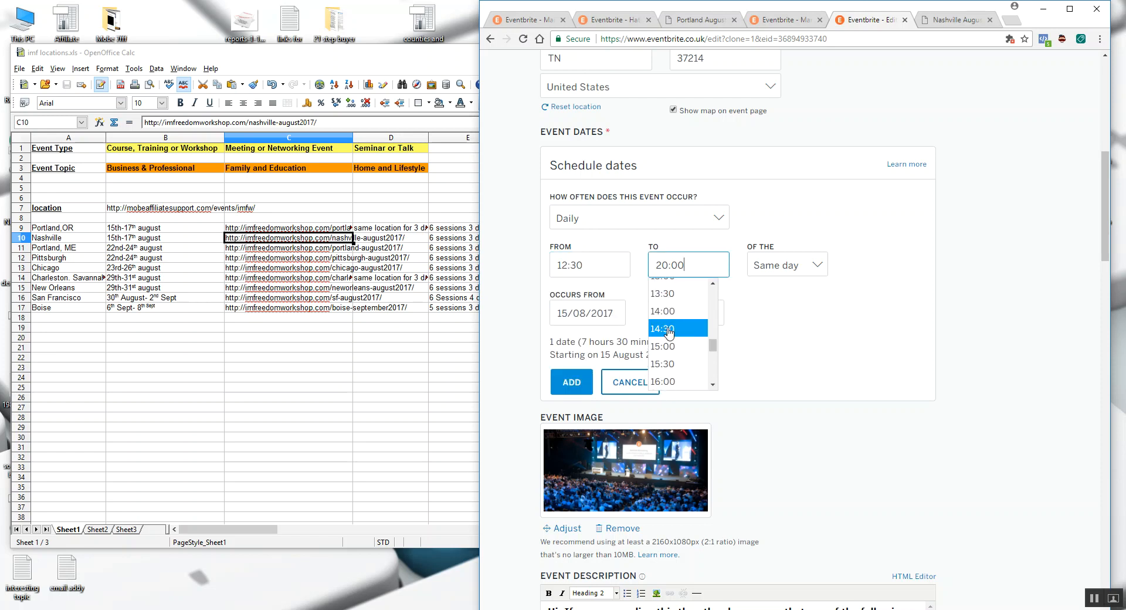
left_click(668, 327)
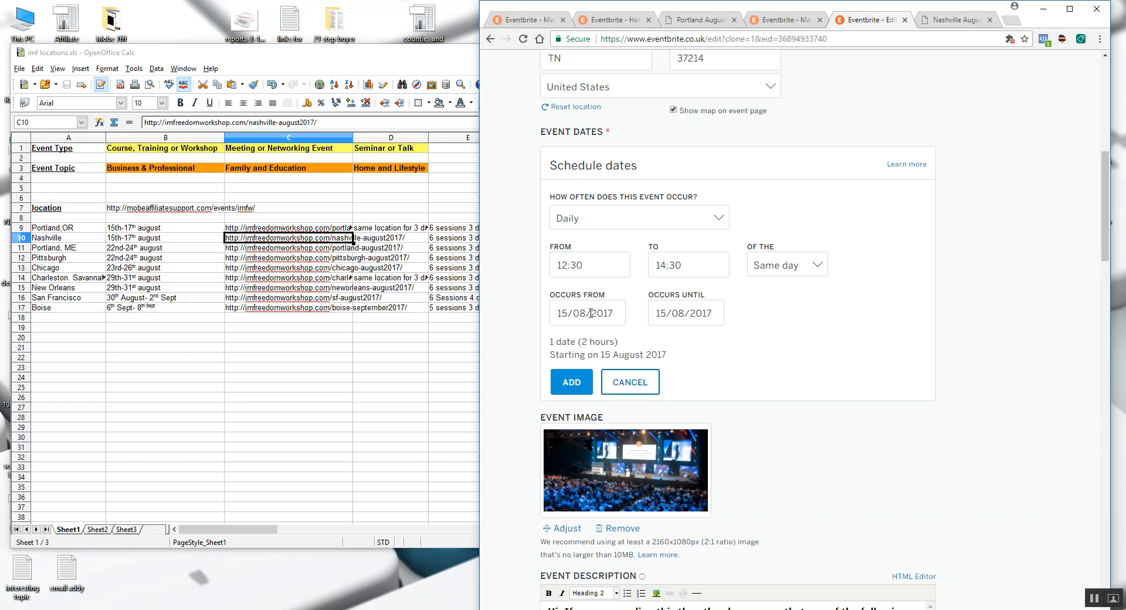
left_click(583, 381)
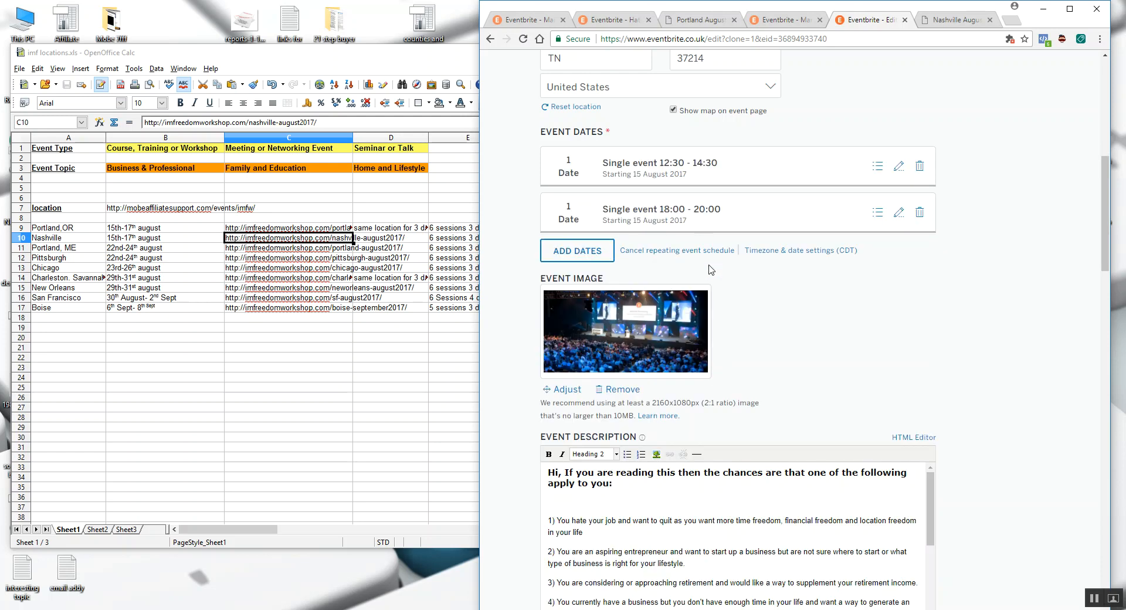
- Set the Nashville event's refund policy to no refunds
scroll(753, 280, "down", 4)
scroll(726, 295, "down", 6)
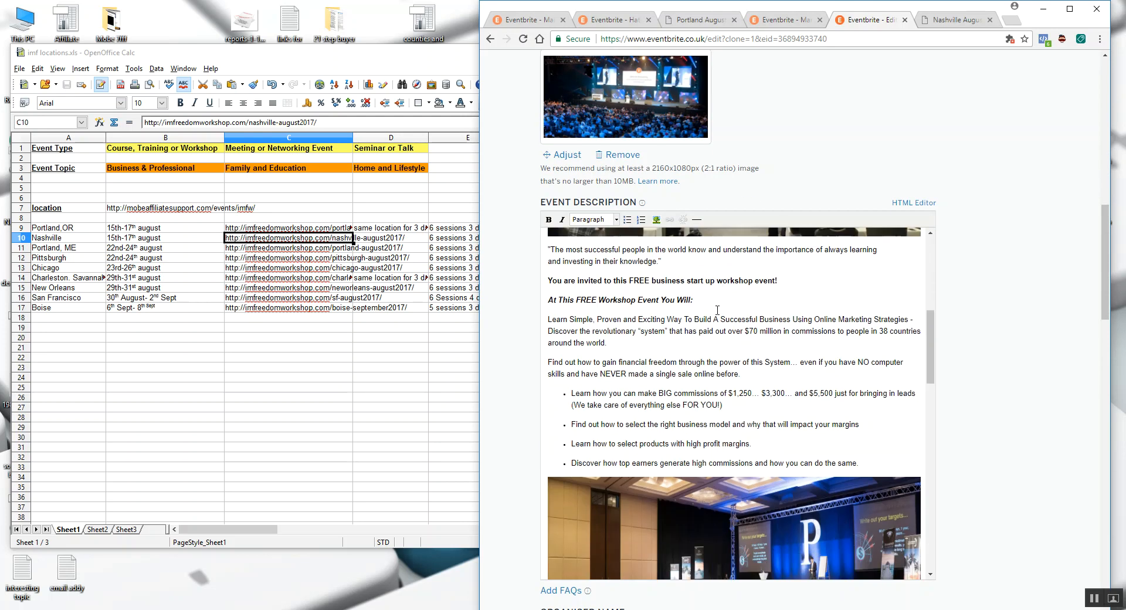
scroll(694, 393, "down", 1)
scroll(497, 355, "down", 7)
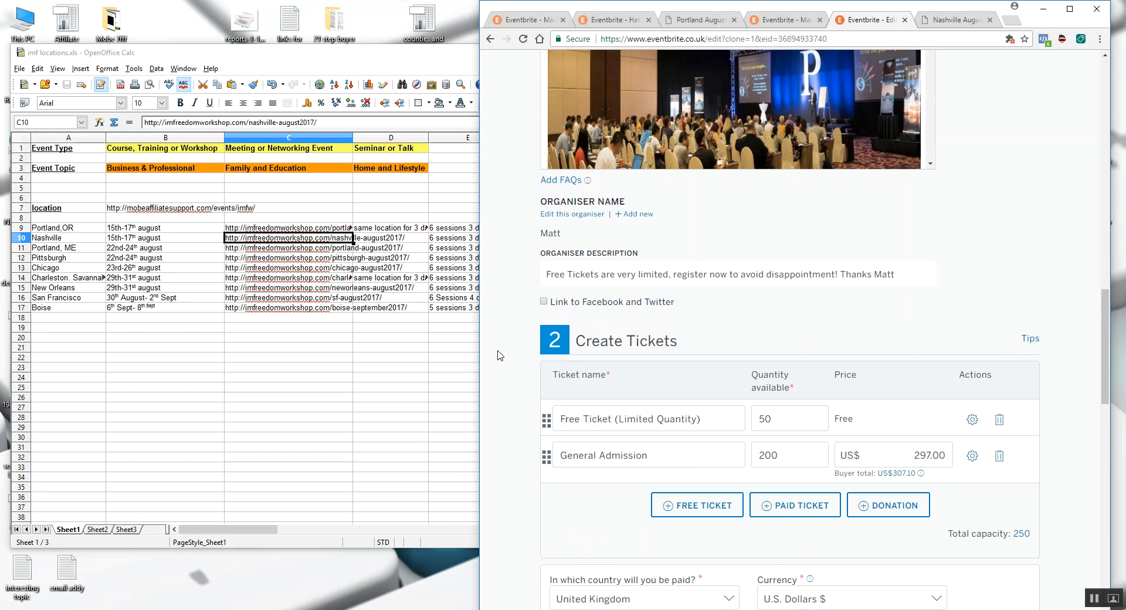
scroll(776, 369, "down", 2)
scroll(704, 305, "down", 4)
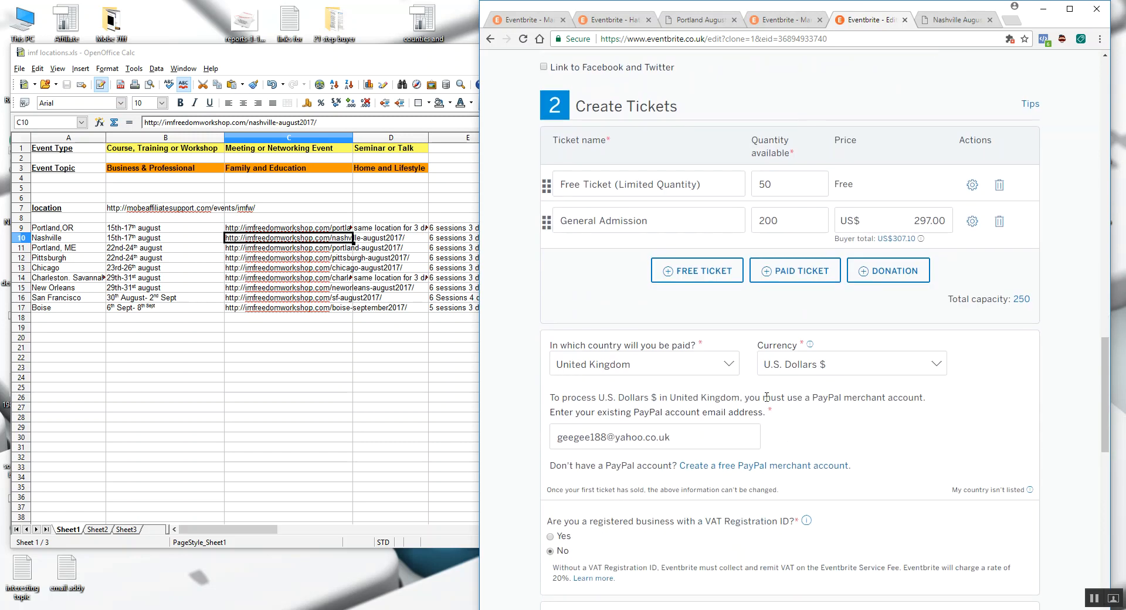
scroll(682, 280, "down", 4)
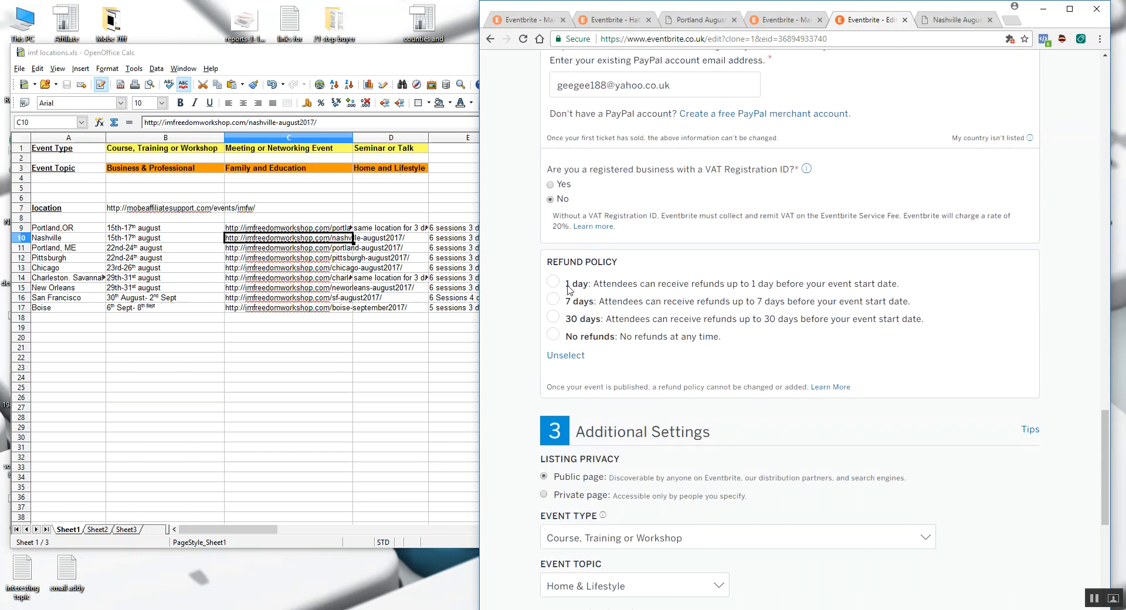
left_click(553, 335)
- Set the event topic to Business & Professional and make the event live, dismissing the offer to add it to Facebook
scroll(508, 323, "down", 5)
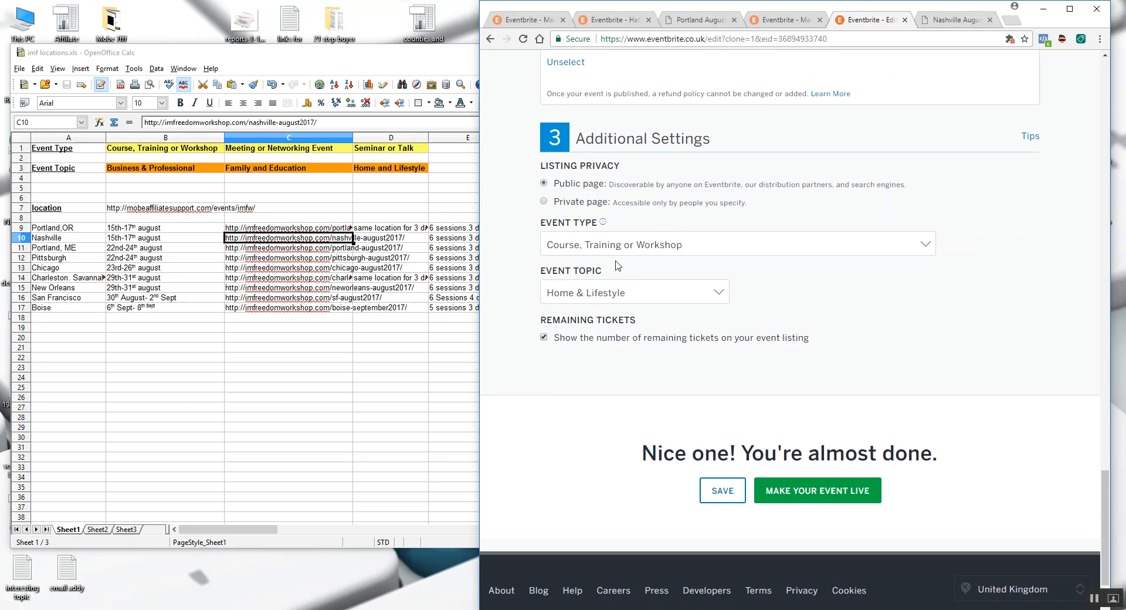
left_click(617, 296)
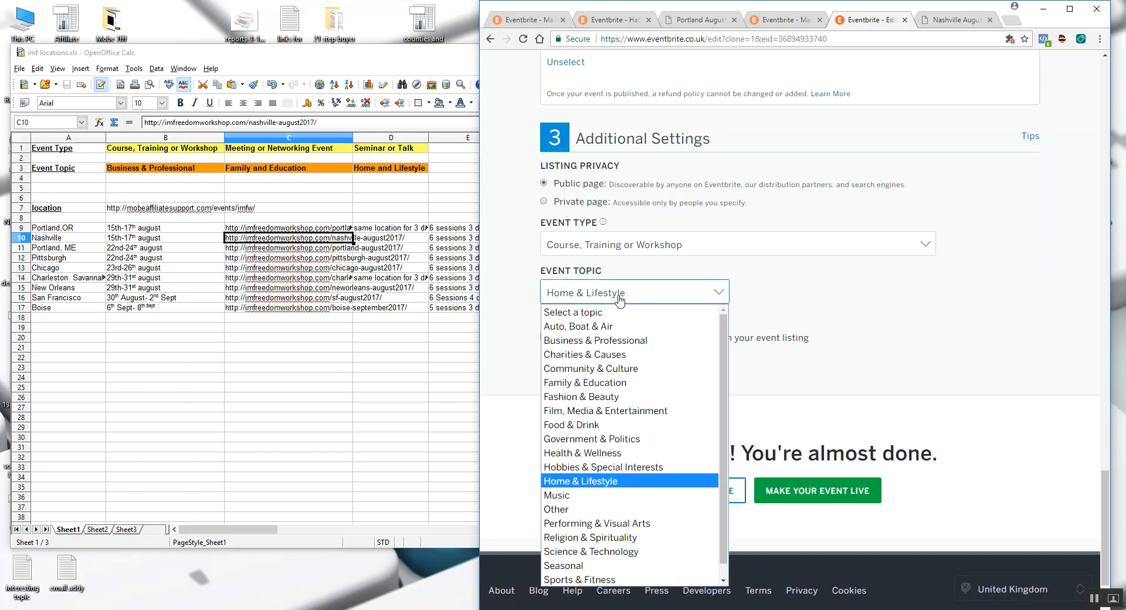
left_click(621, 345)
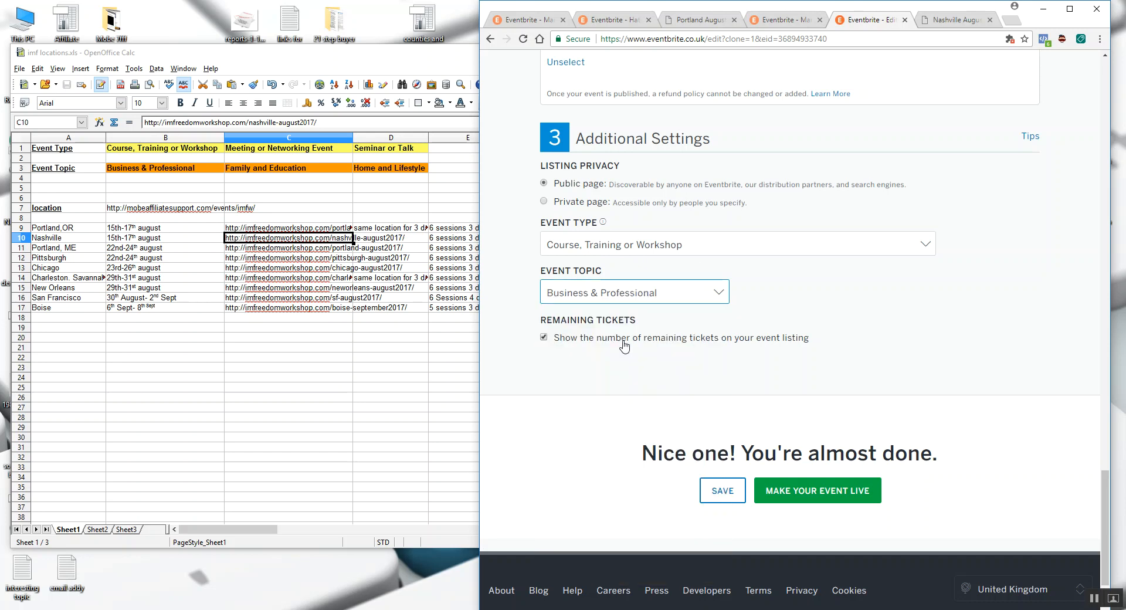
left_click(806, 496)
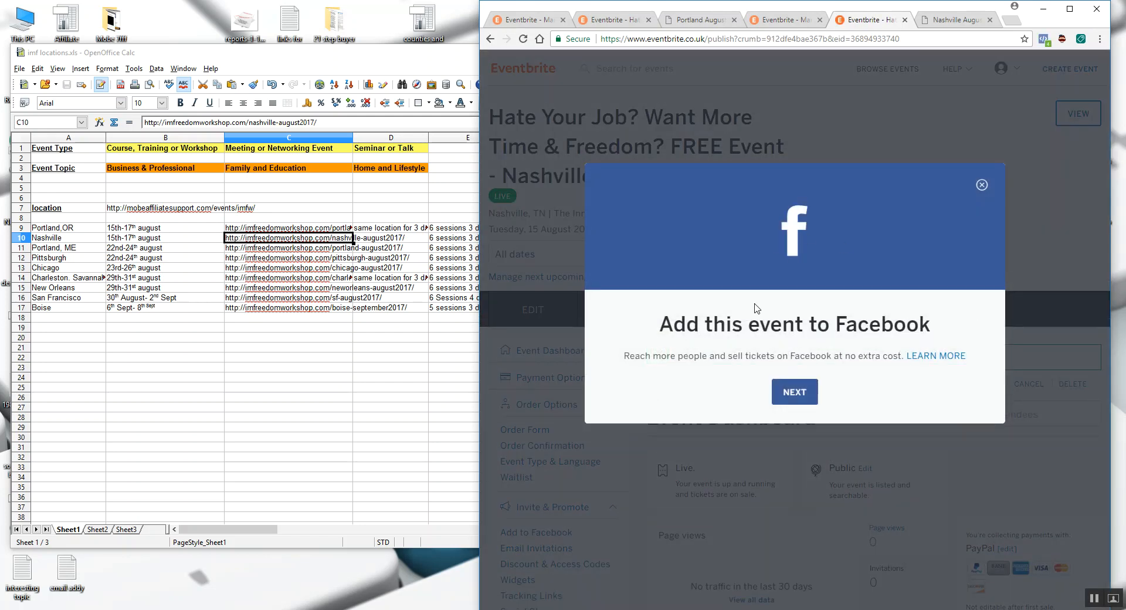
left_click(982, 186)
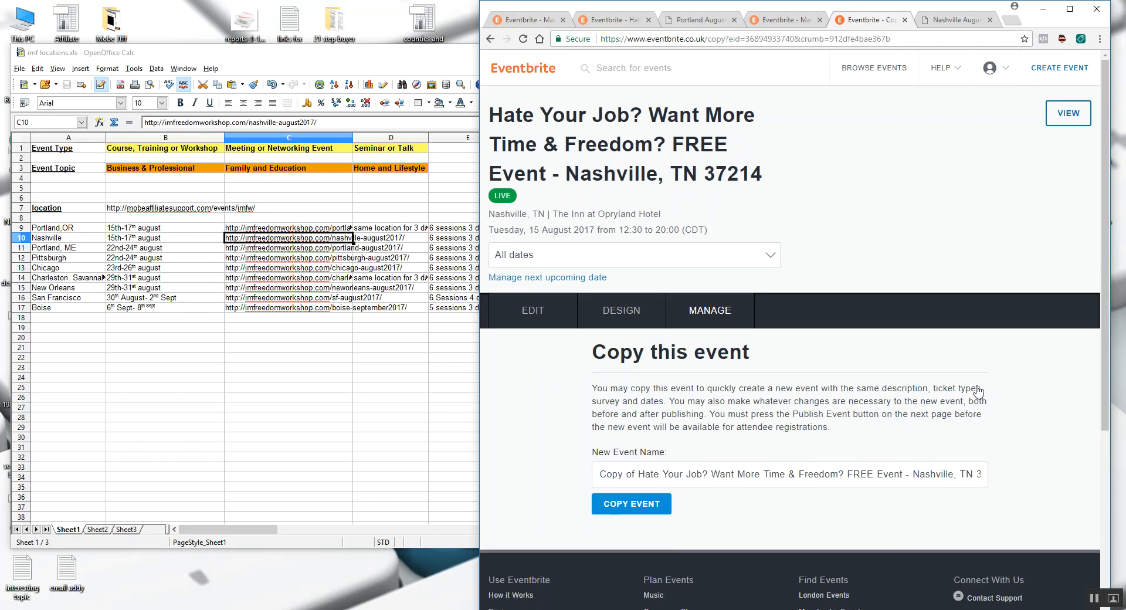
- Copy the published Nashville event under the suggested name and go to the copy's Additional Settings
left_click(643, 504)
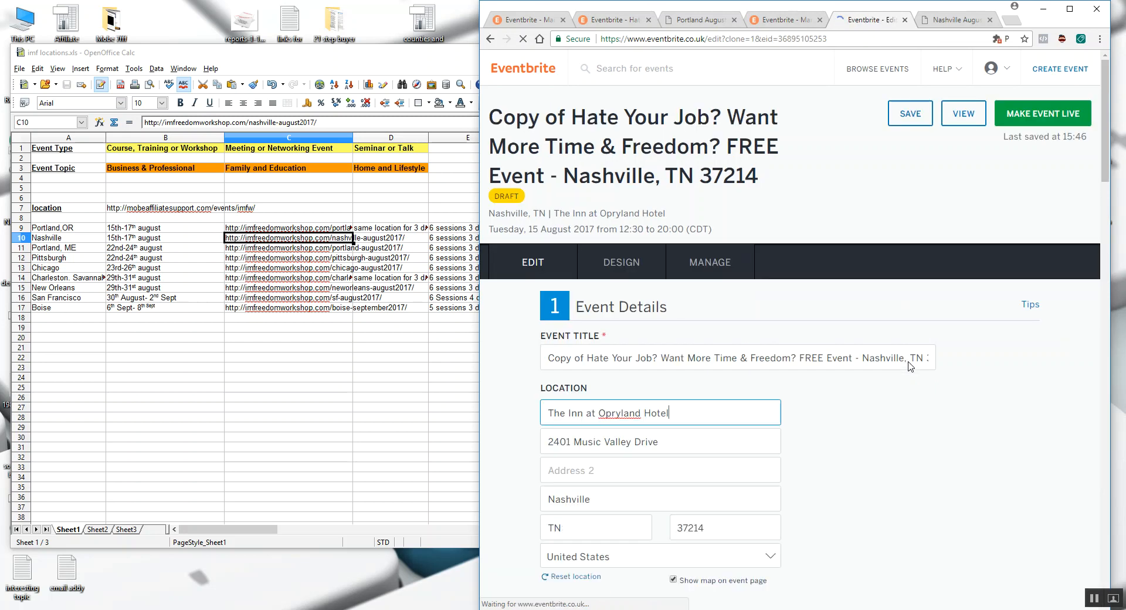
scroll(859, 370, "down", 3)
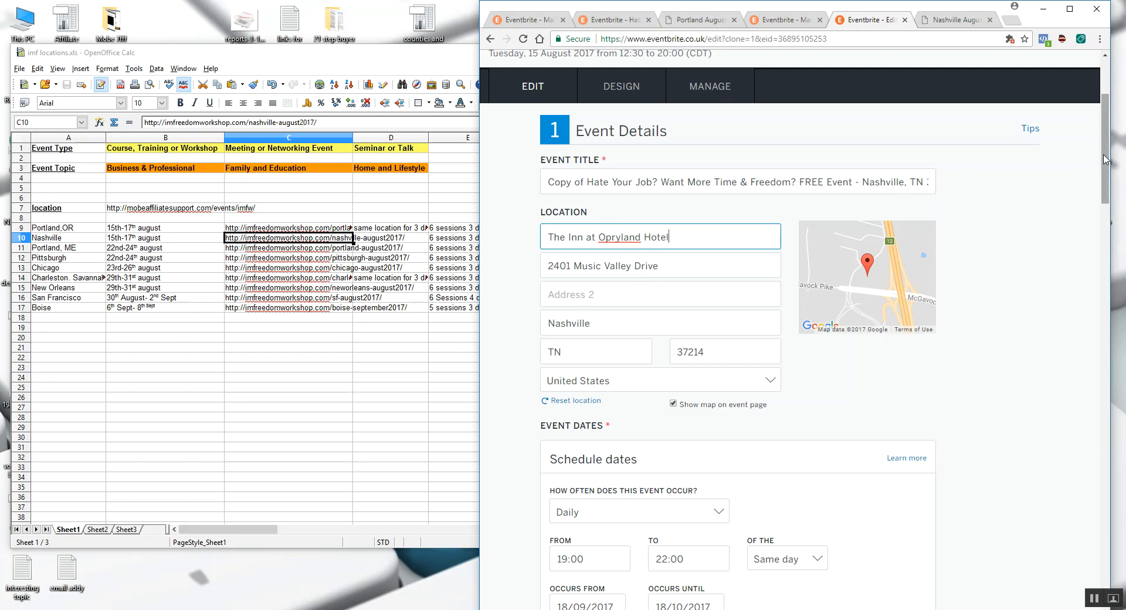
scroll(1105, 176, "down", 2)
left_click_drag(1105, 176, 1105, 540)
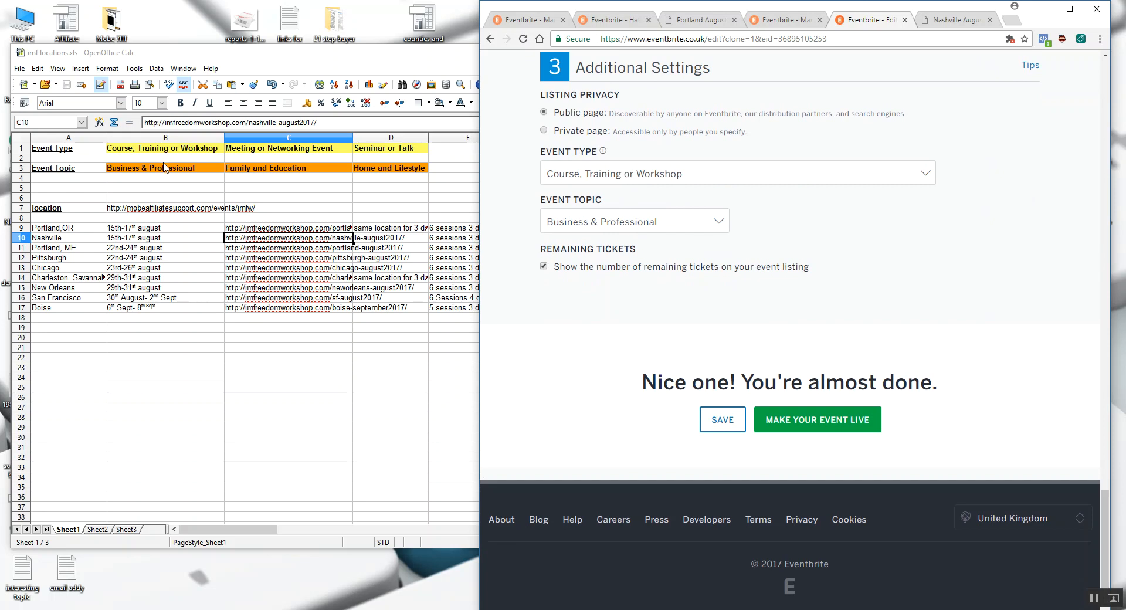
- Review the possible pairings of event types and event topics in the locations spreadsheet
left_click(177, 152)
left_click(244, 170)
left_click(189, 151)
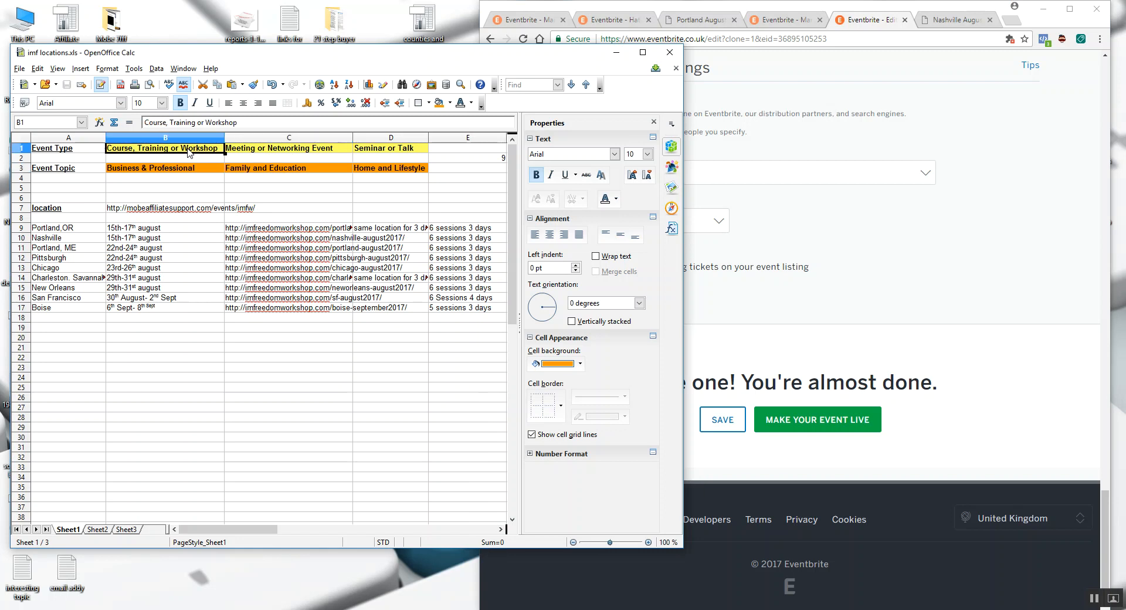
left_click(368, 170)
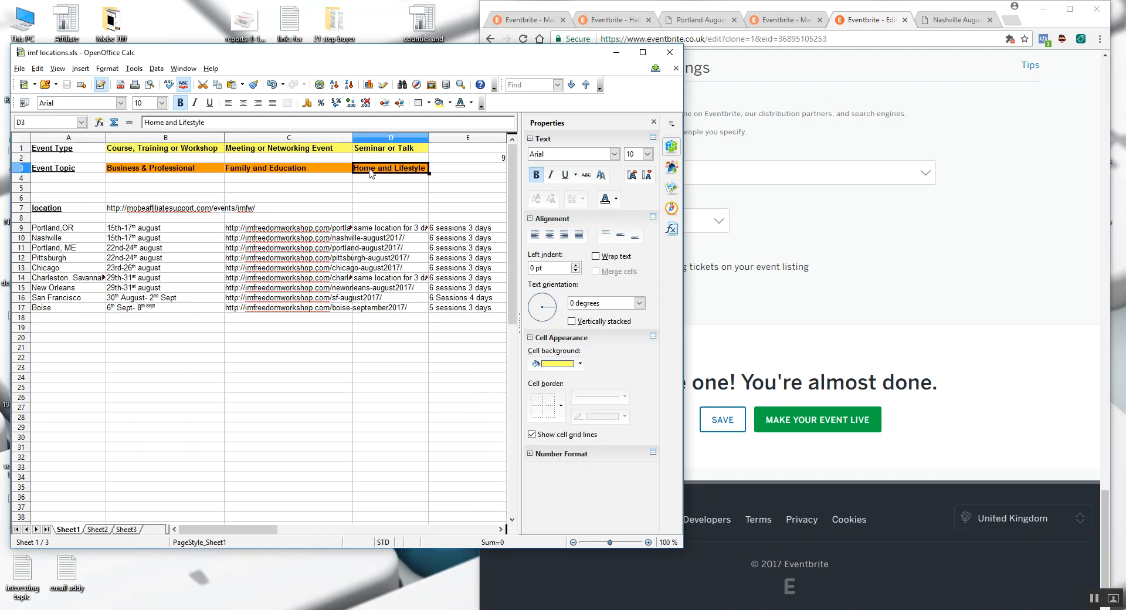
left_click(171, 148)
left_click(258, 152)
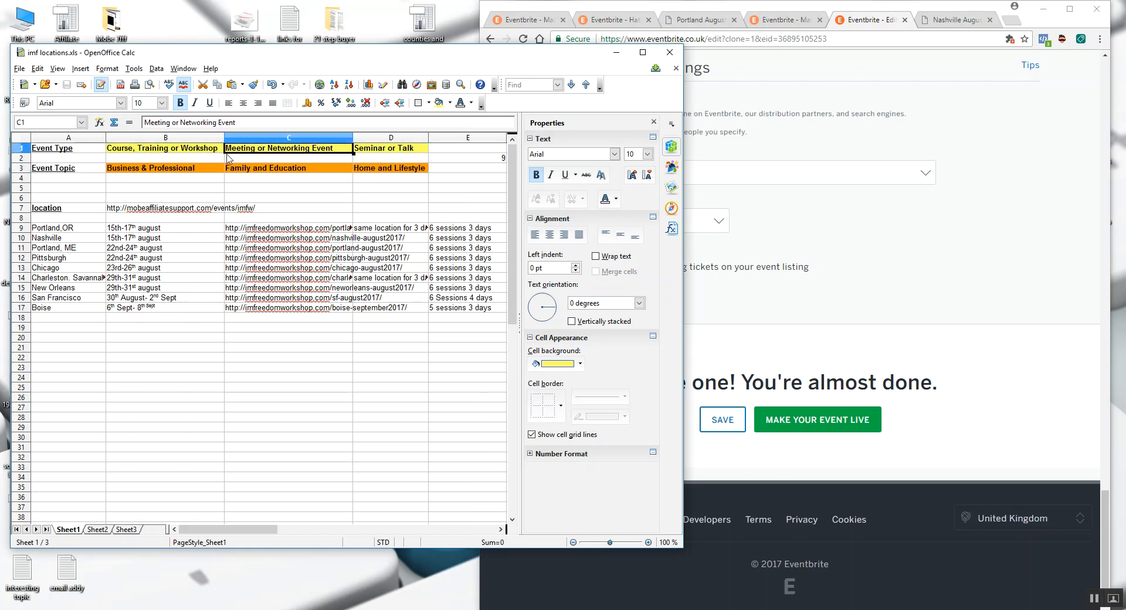
left_click(202, 169)
left_click(270, 151)
left_click(370, 171)
left_click(376, 151)
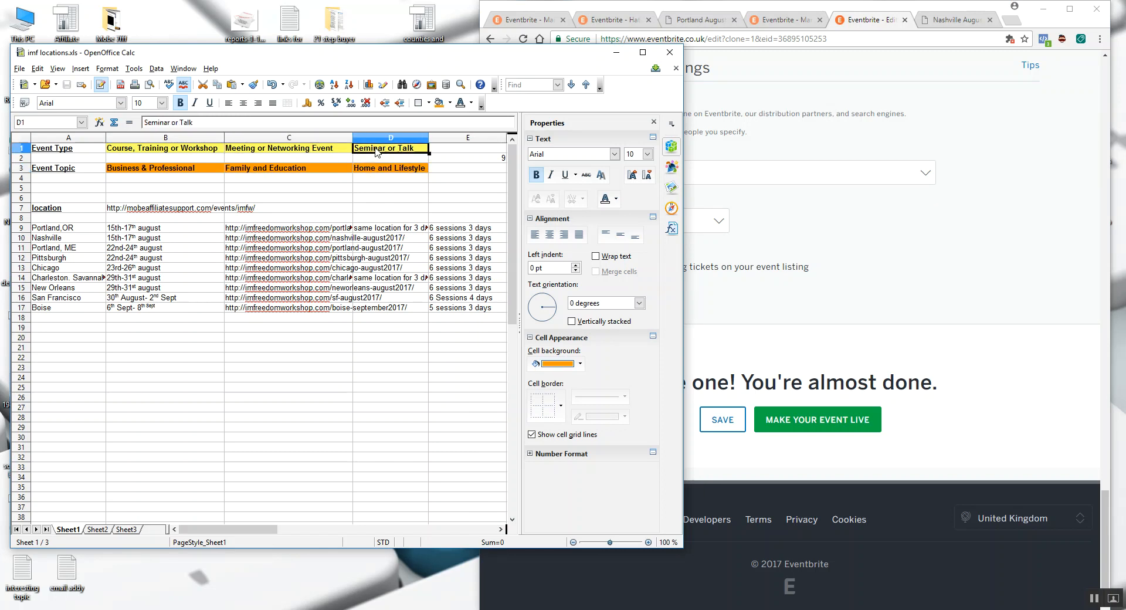
left_click(192, 169)
left_click(375, 154)
left_click(293, 171)
left_click(401, 152)
left_click(393, 171)
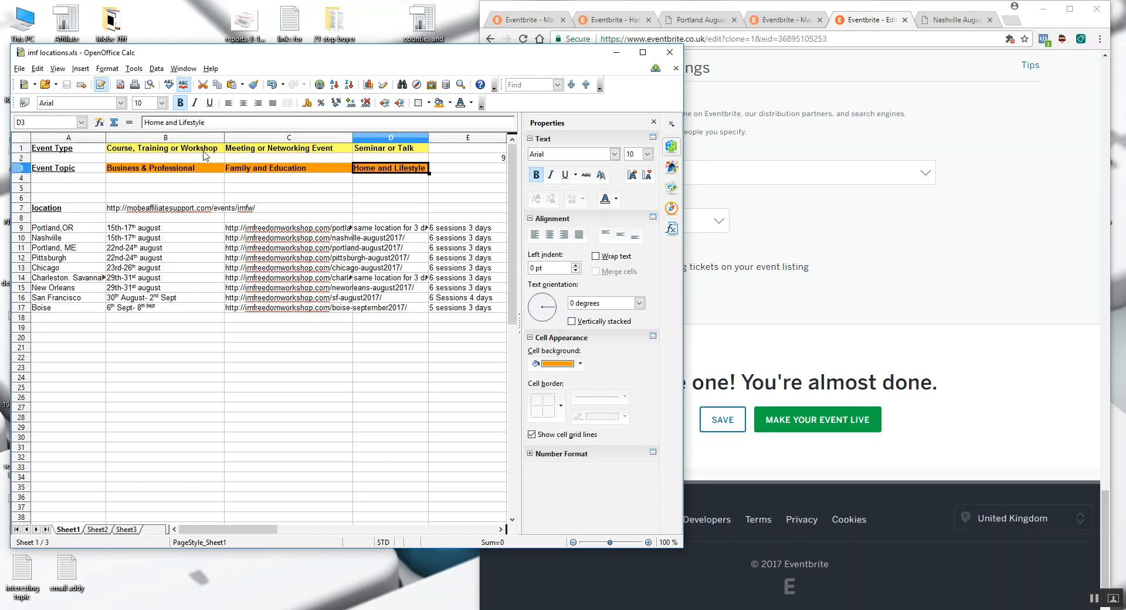
left_click(153, 150)
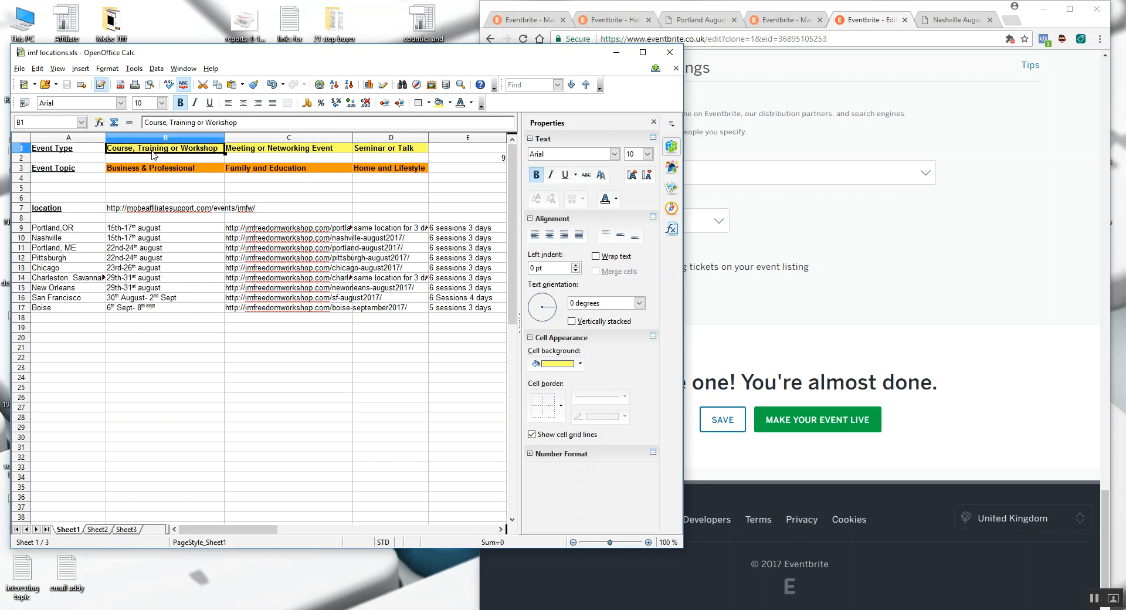
- Set the copied event's topic to Family & Education and its refund policy to no refunds in Eventbrite
left_click(866, 261)
left_click(638, 176)
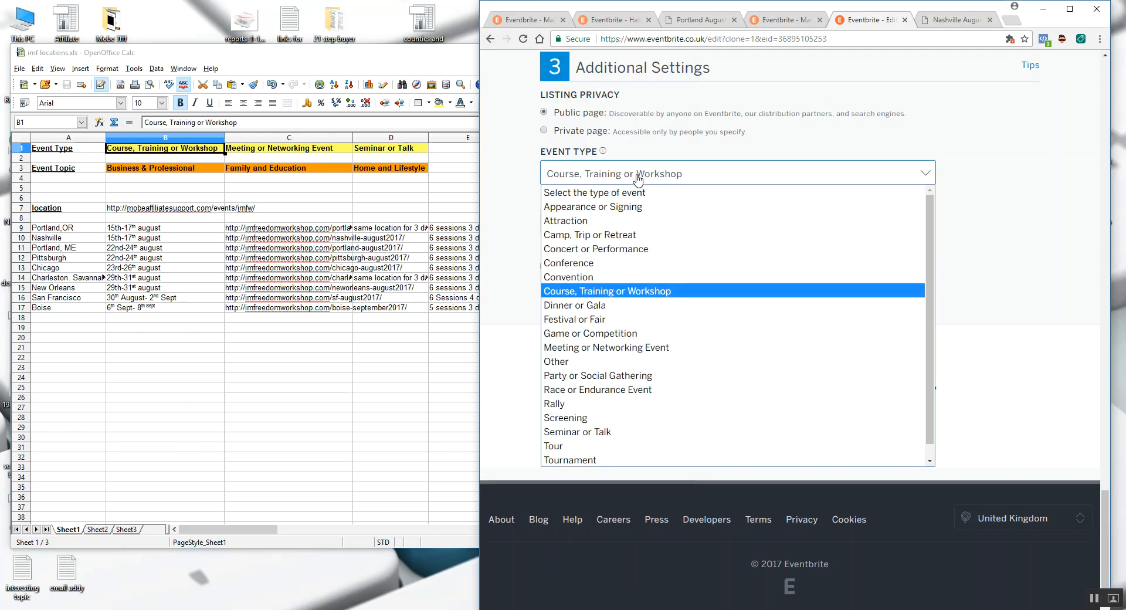
left_click(638, 175)
left_click(609, 226)
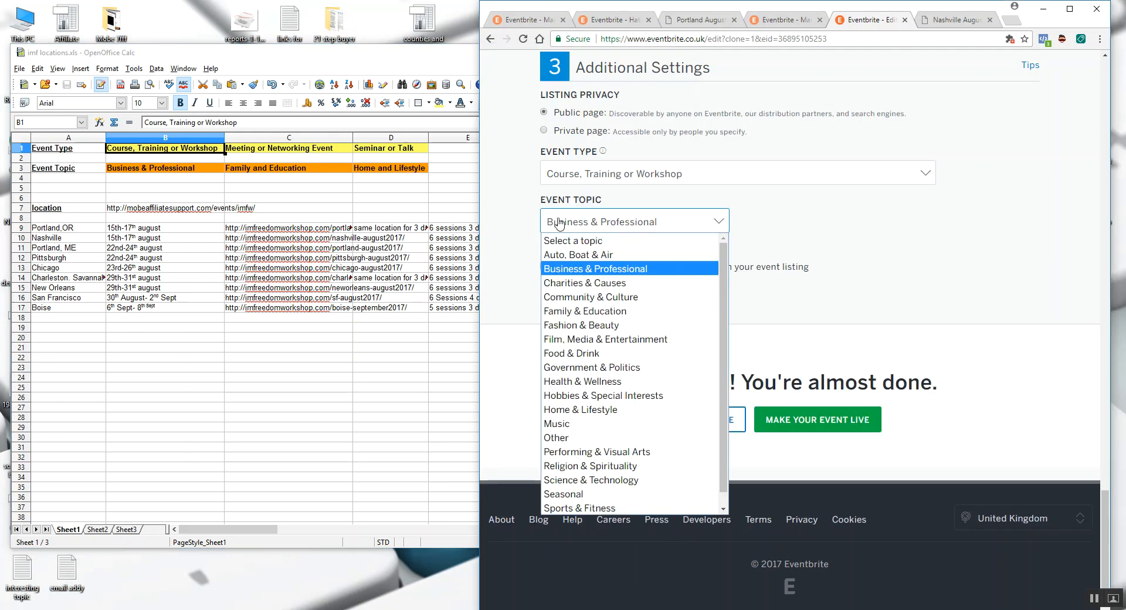
left_click(586, 310)
scroll(762, 302, "up", 6)
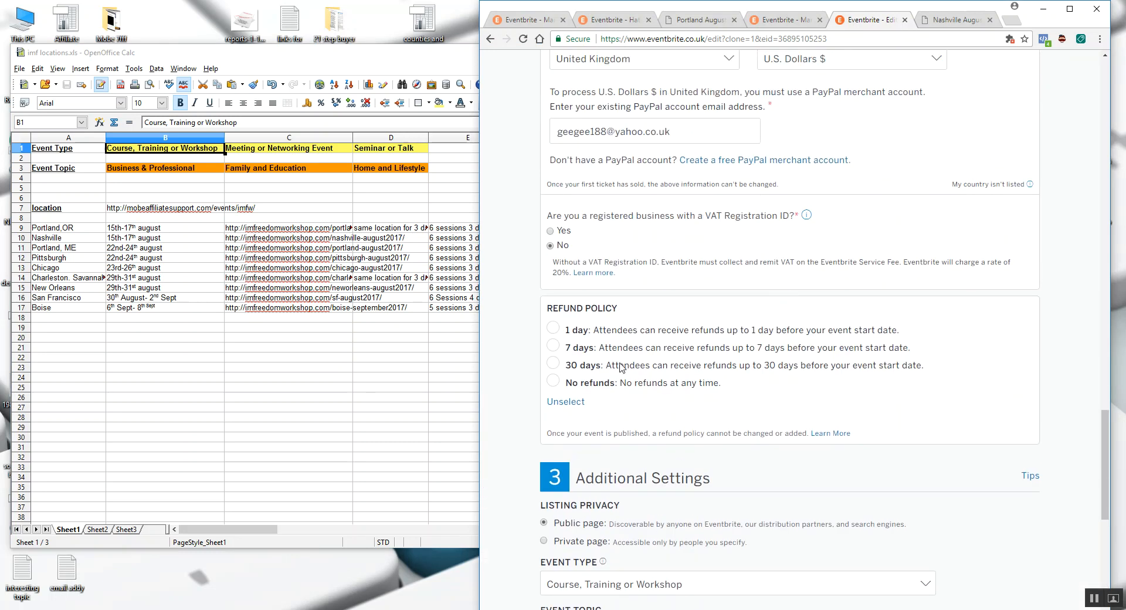
left_click(553, 381)
- Remove "Copy of" from the start of the event title
scroll(613, 393, "up", 5)
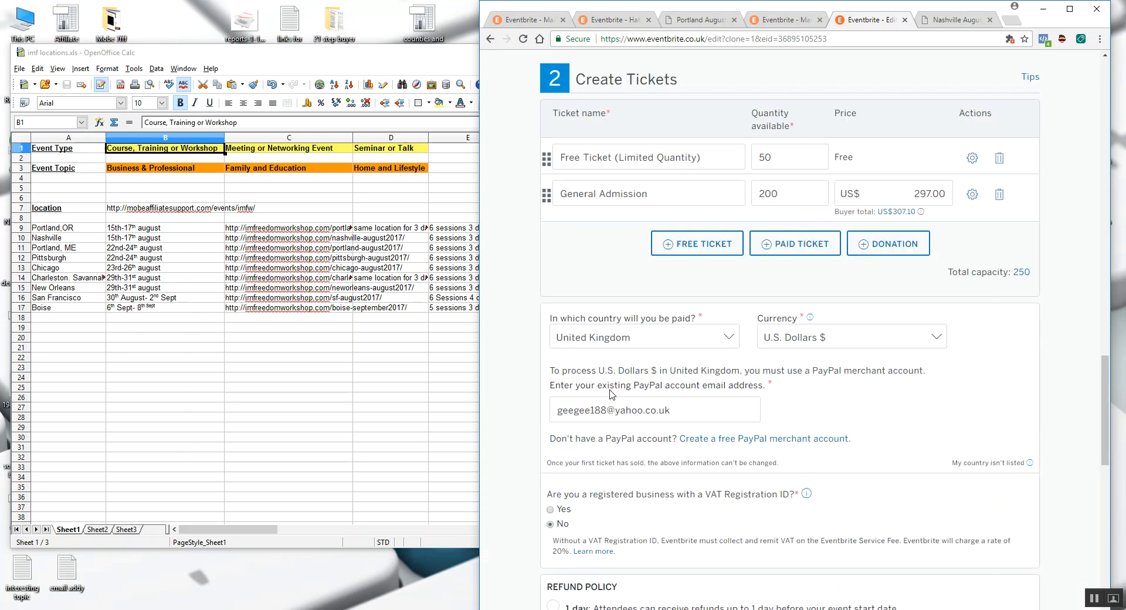
scroll(626, 308, "up", 8)
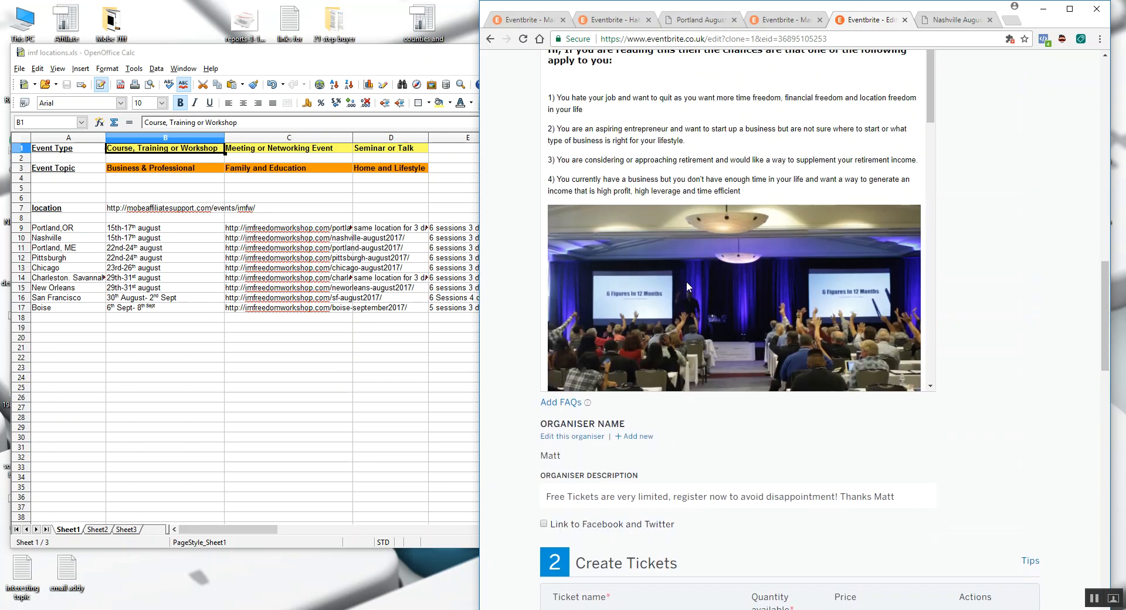
scroll(716, 258, "up", 9)
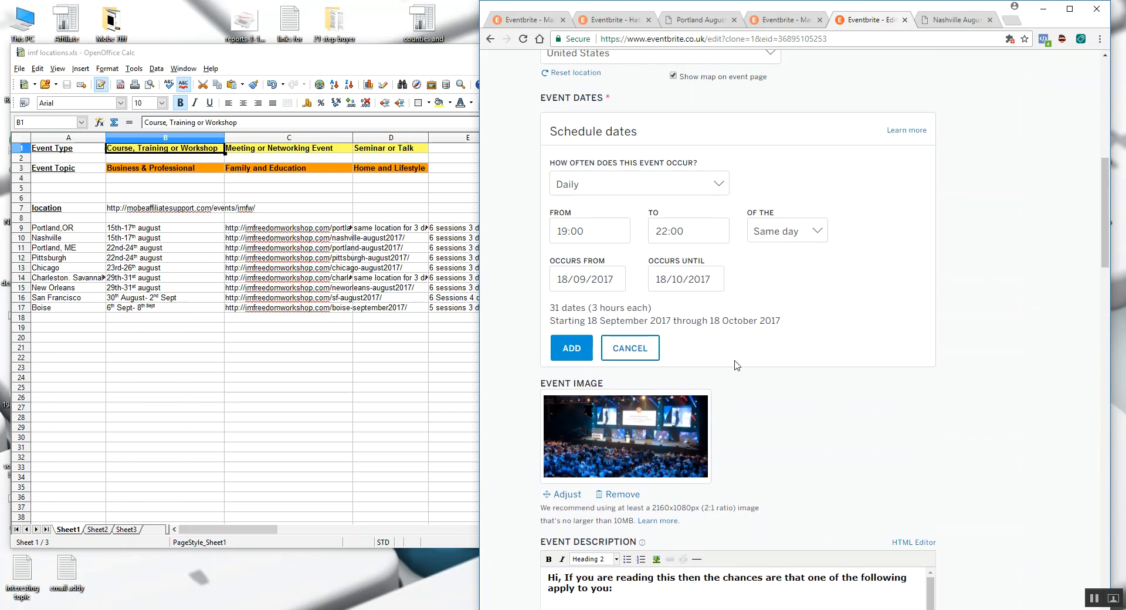
scroll(674, 317, "up", 1)
scroll(576, 289, "up", 5)
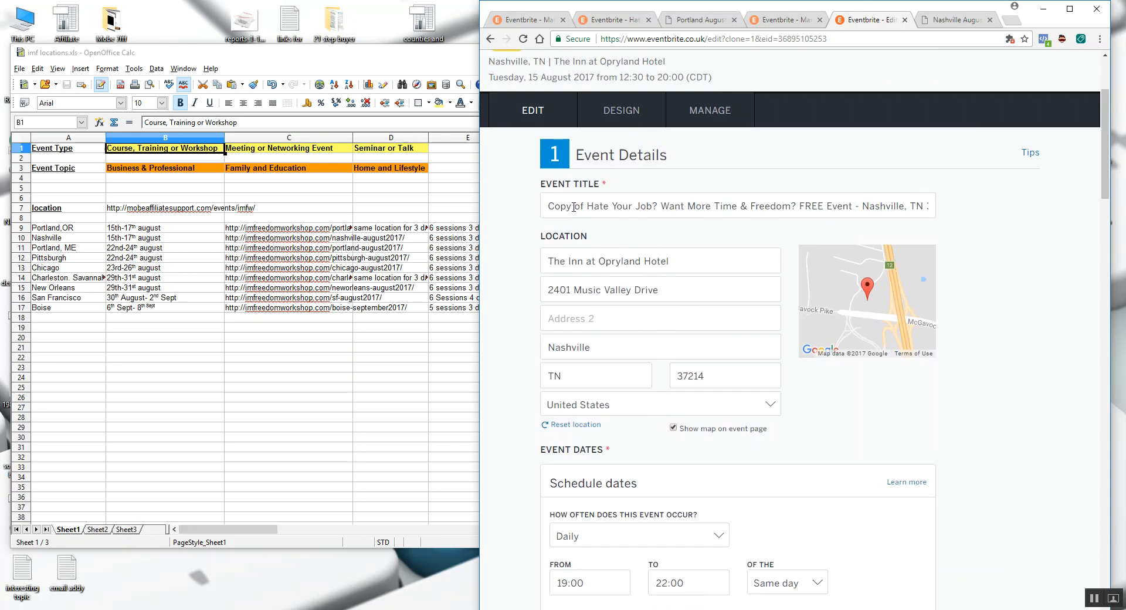
left_click_drag(587, 206, 547, 206)
key("BackSpace")
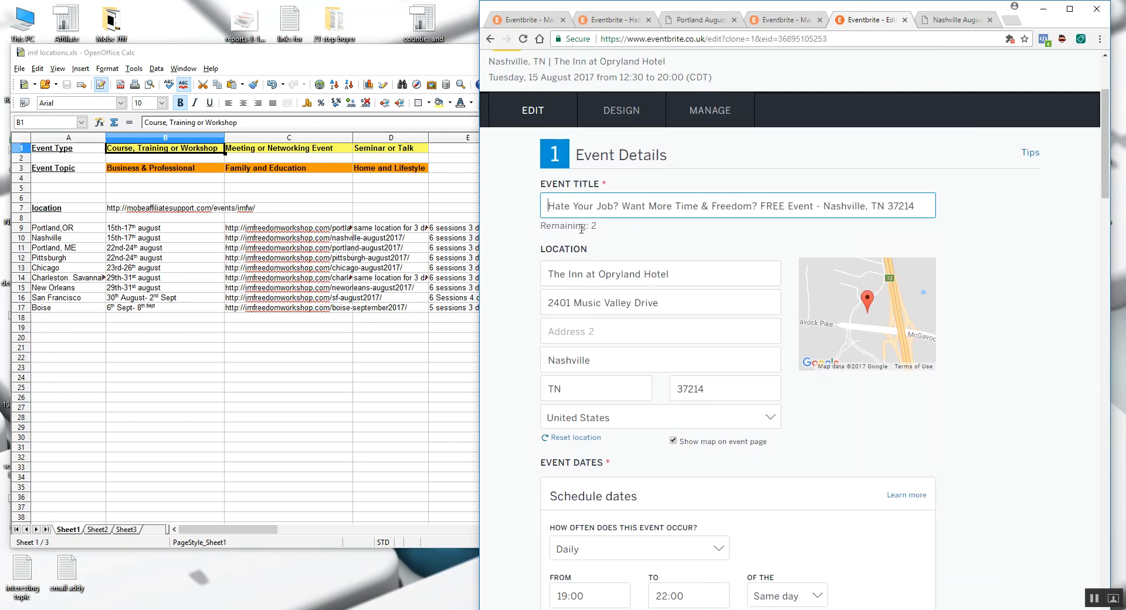
left_click(1002, 220)
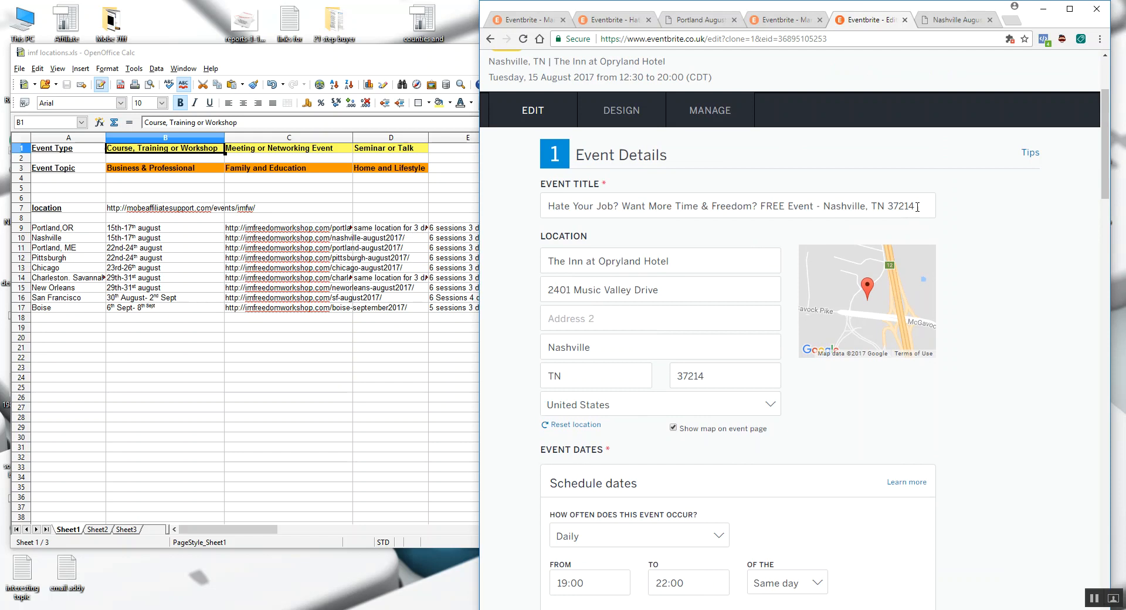
- Set the copied event's daily schedule to run from 18:00 to 20:00
scroll(992, 233, "down", 6)
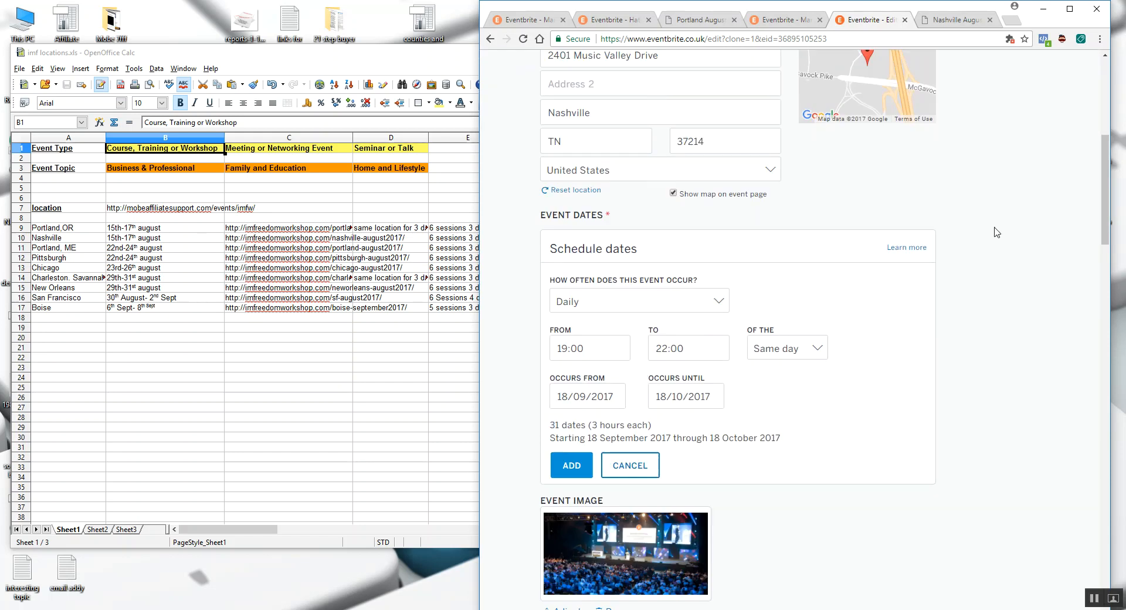
left_click(596, 225)
scroll(572, 293, "up", 2)
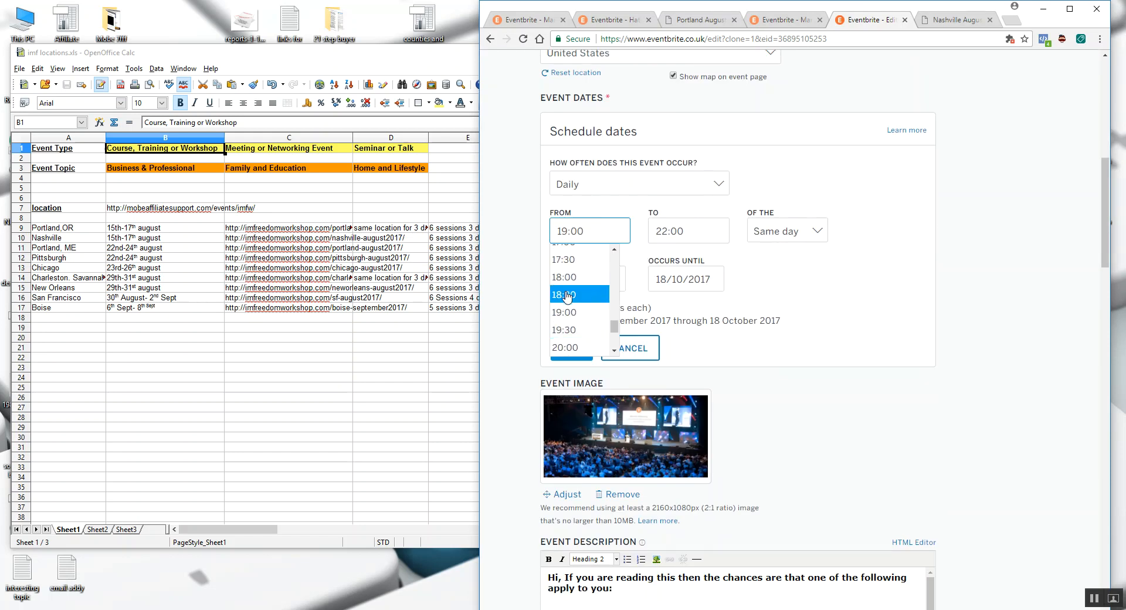
left_click(566, 280)
left_click(685, 237)
scroll(674, 293, "up", 3)
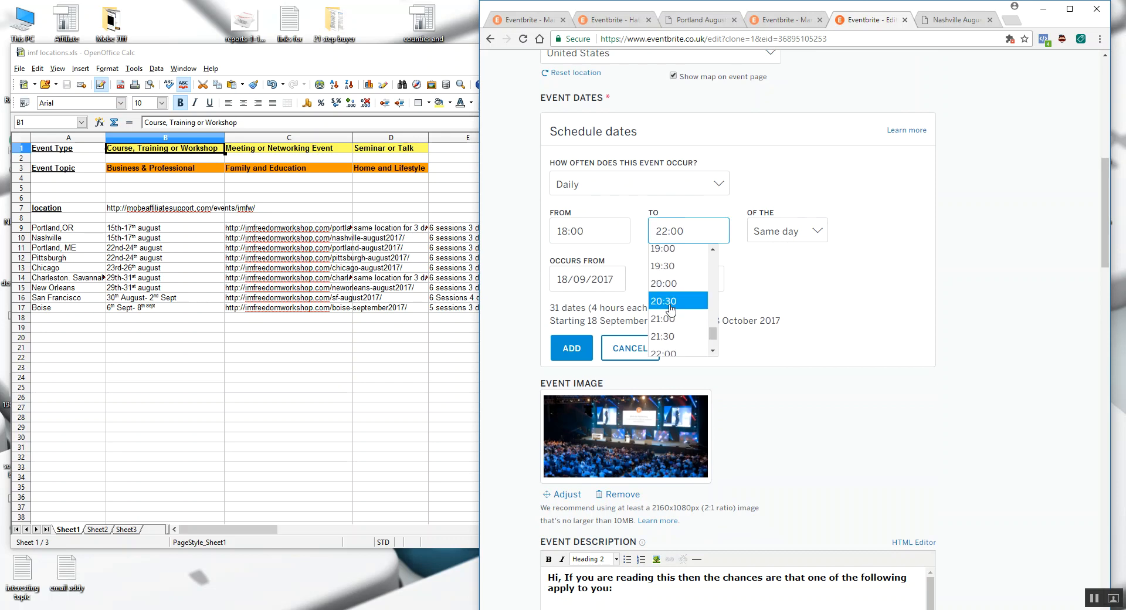
left_click(669, 283)
- Set the schedule's start and end dates to 15/08/2017 and add the session to the event dates
left_click(558, 275)
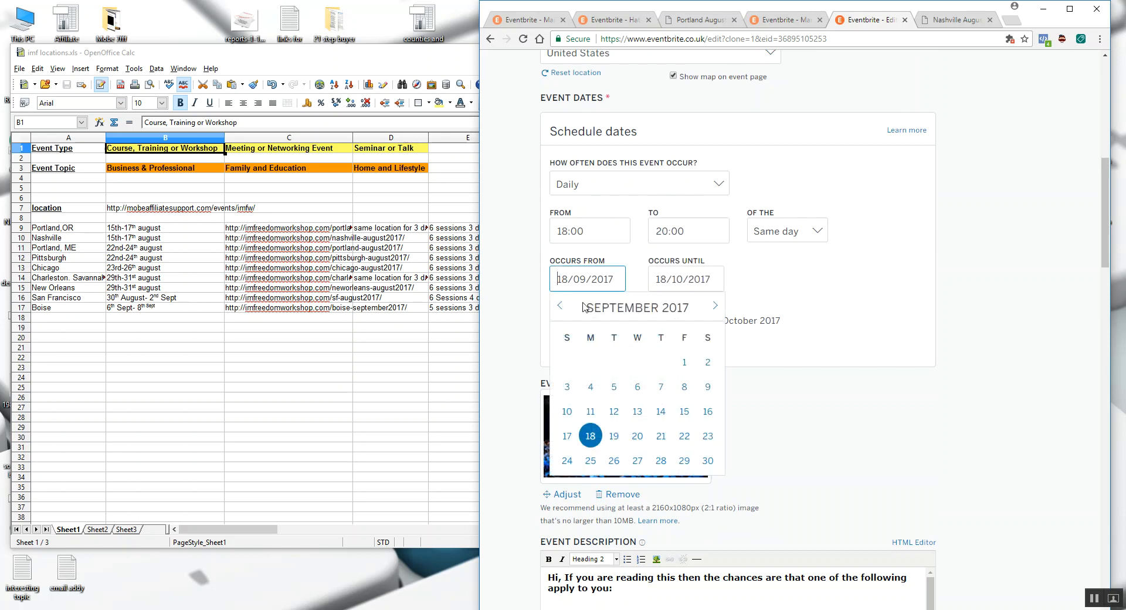
left_click(560, 306)
left_click(613, 411)
left_click(672, 280)
left_click(656, 307)
left_click(656, 307)
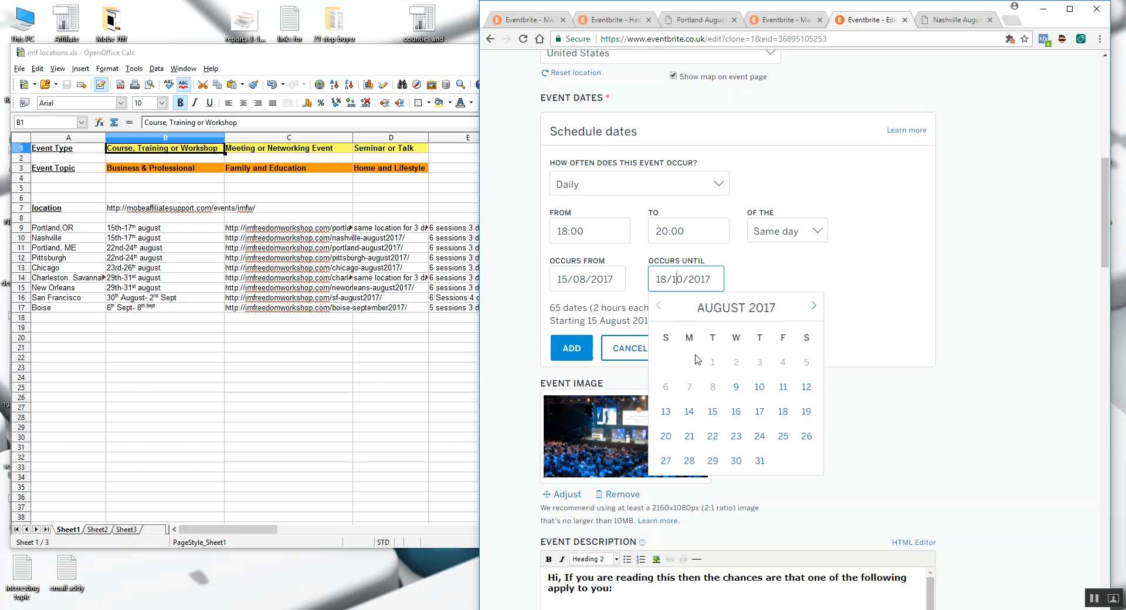
left_click(712, 411)
left_click(571, 348)
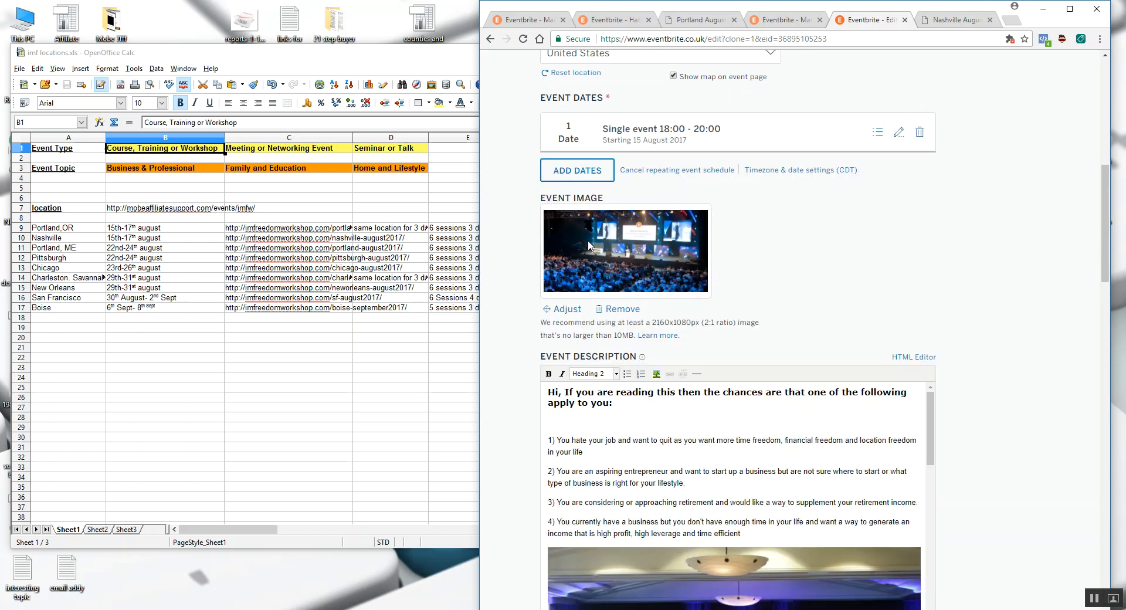
- Add a second session on 15/08/2017 from 12:30 to 14:30 to the copied event's dates
left_click(570, 169)
left_click(566, 229)
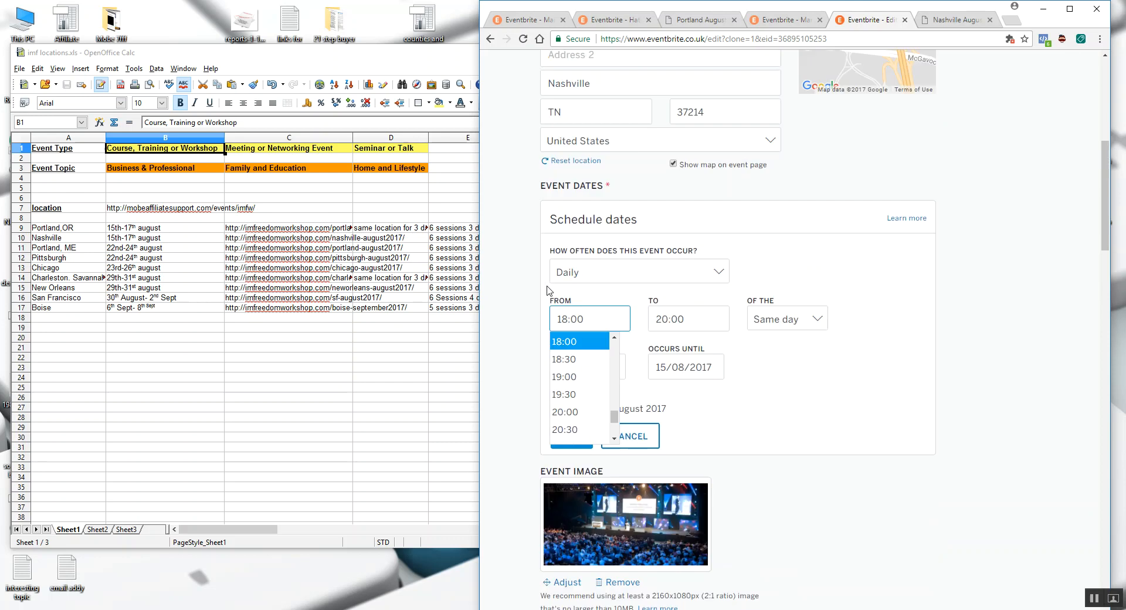
scroll(564, 514, "down", 3)
scroll(574, 431, "up", 3)
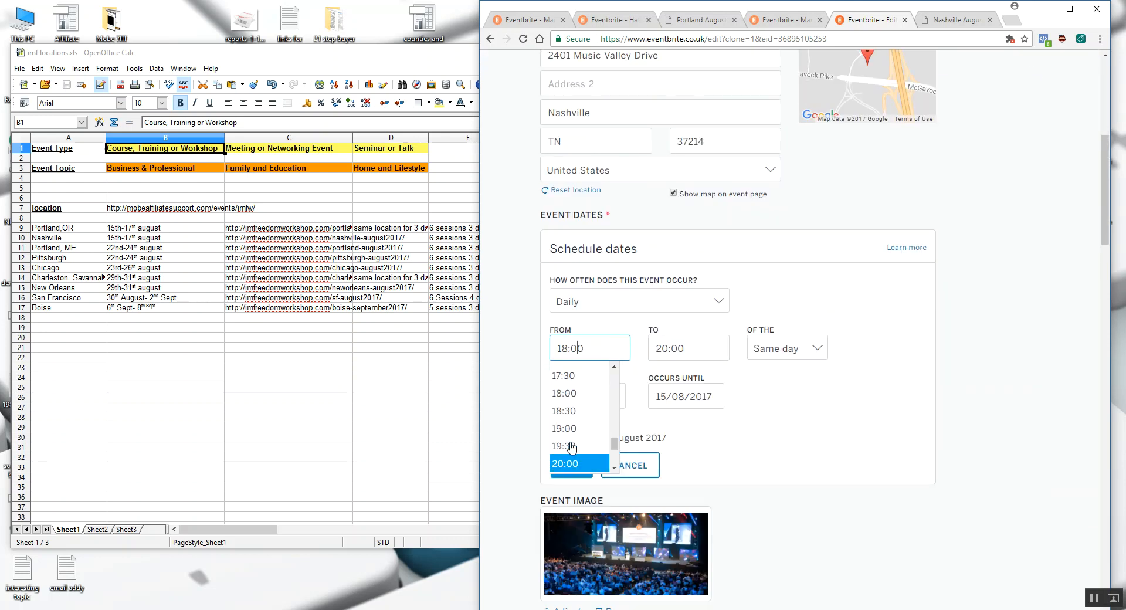
scroll(574, 428, "up", 4)
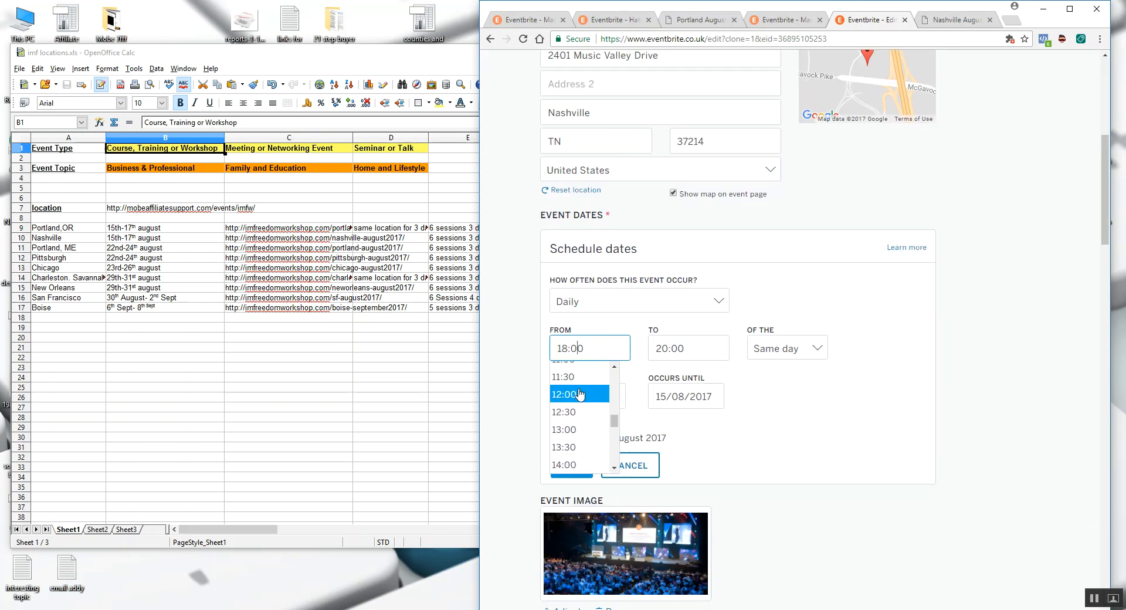
left_click(575, 413)
left_click(668, 350)
scroll(664, 412, "up", 6)
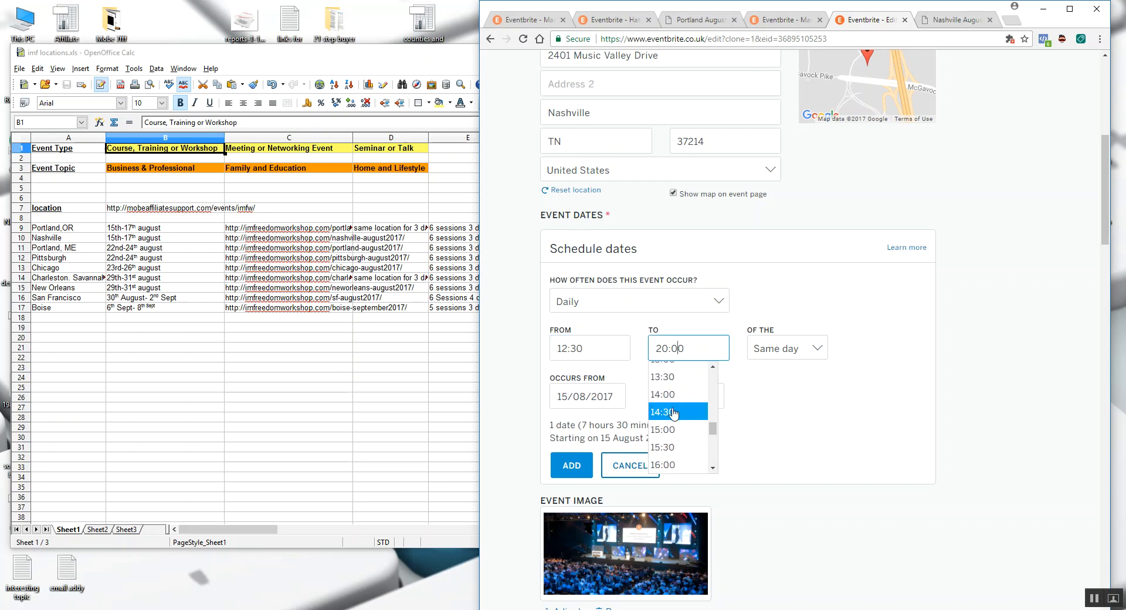
left_click(664, 412)
scroll(751, 388, "down", 2)
left_click(572, 348)
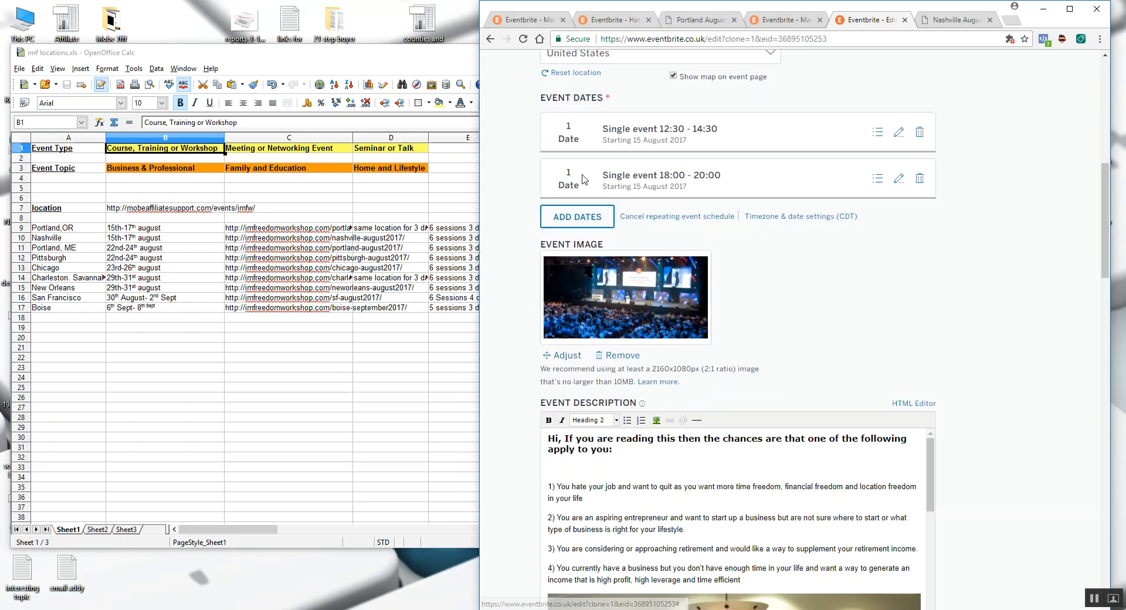
- Make the copied Nashville event live and dismiss the offer to add it to Facebook
scroll(988, 382, "down", 6)
scroll(988, 382, "down", 20)
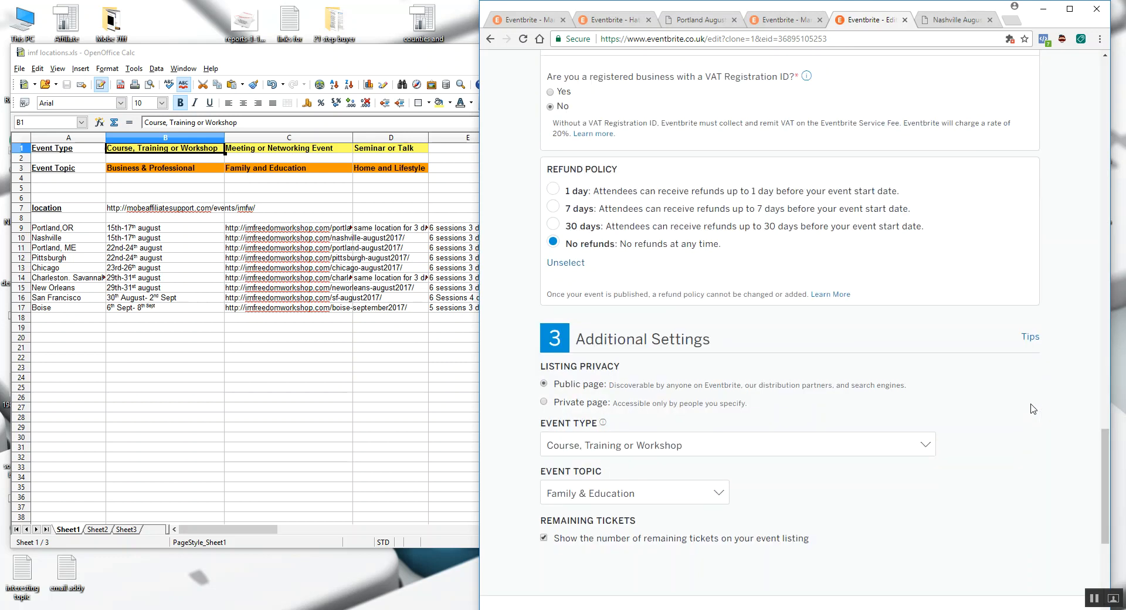
left_click(831, 429)
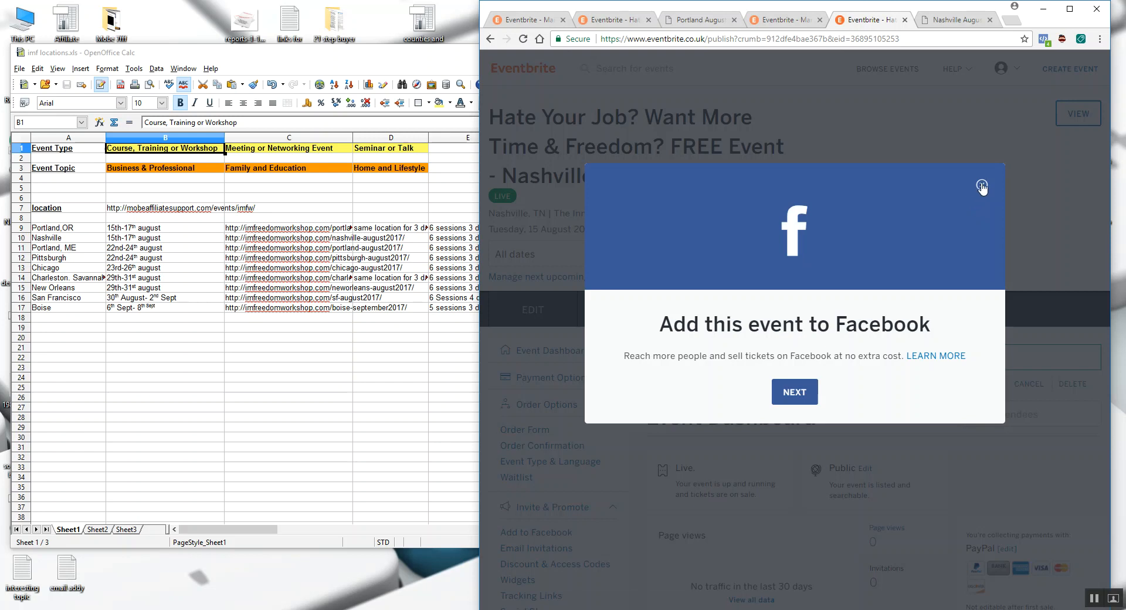
left_click(981, 185)
- Review the event type and event topic combinations in the imf locations spreadsheet for further copies of the event
left_click(150, 150)
left_click(151, 169)
left_click(160, 149)
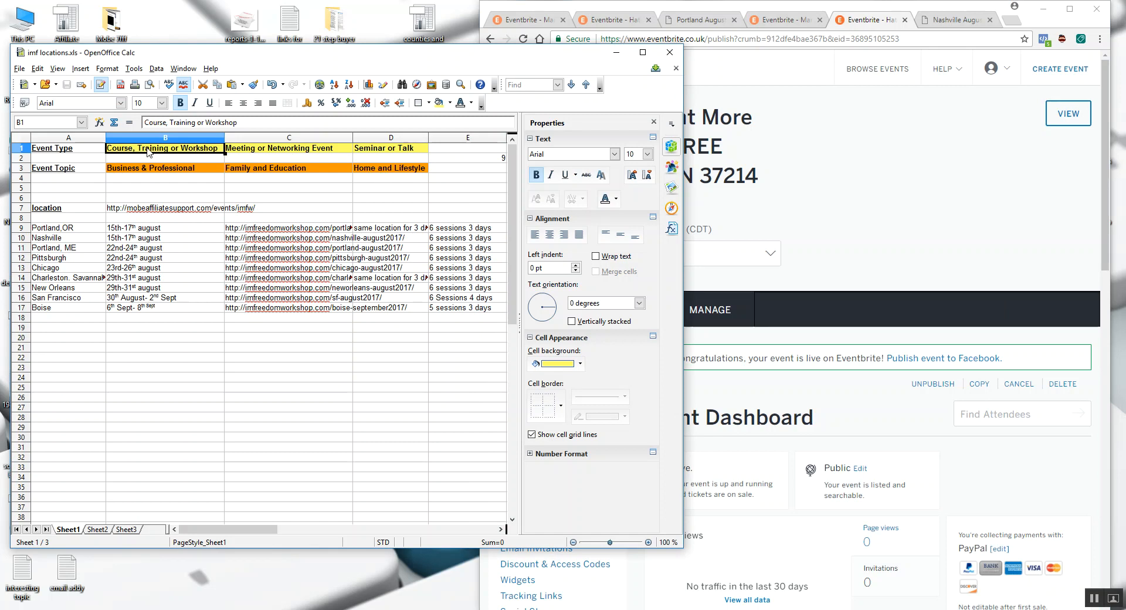
left_click(249, 151)
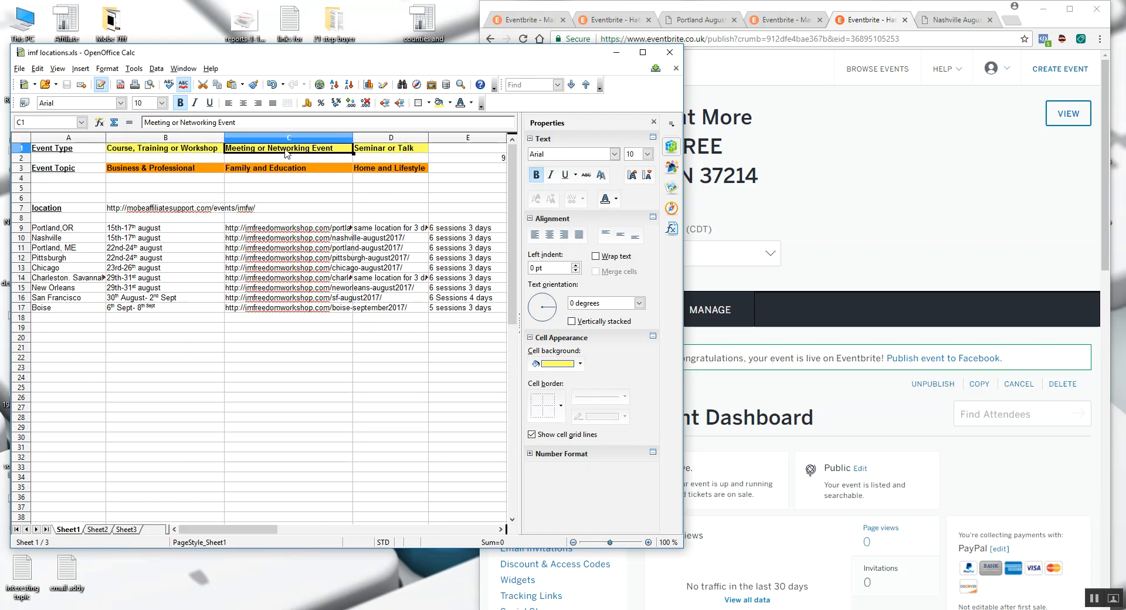
left_click(154, 173)
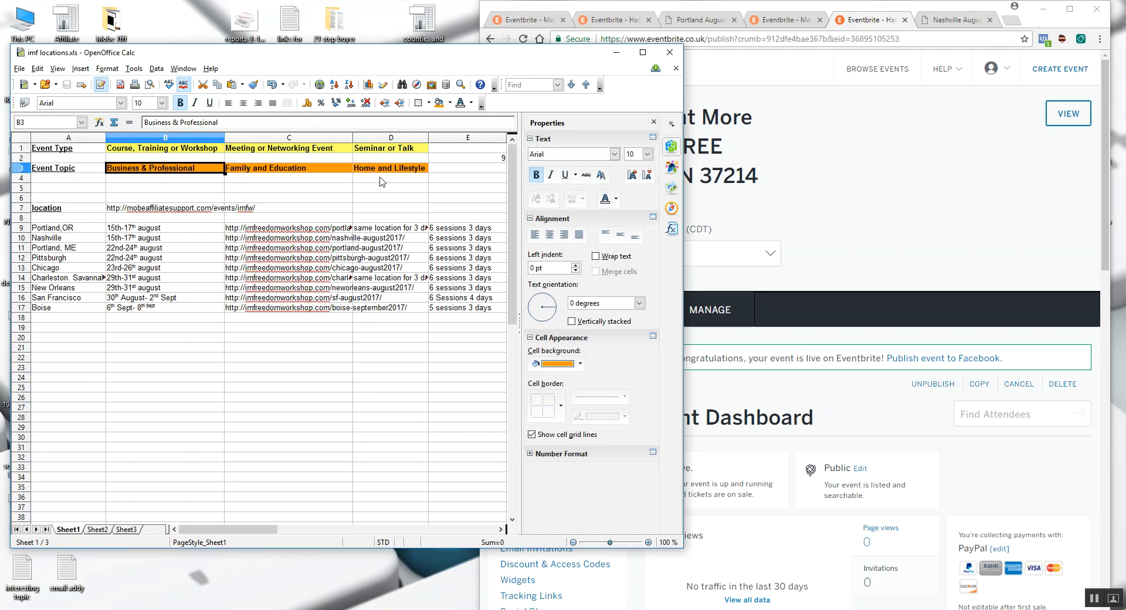
left_click(1025, 221)
scroll(1025, 222, "down", 3)
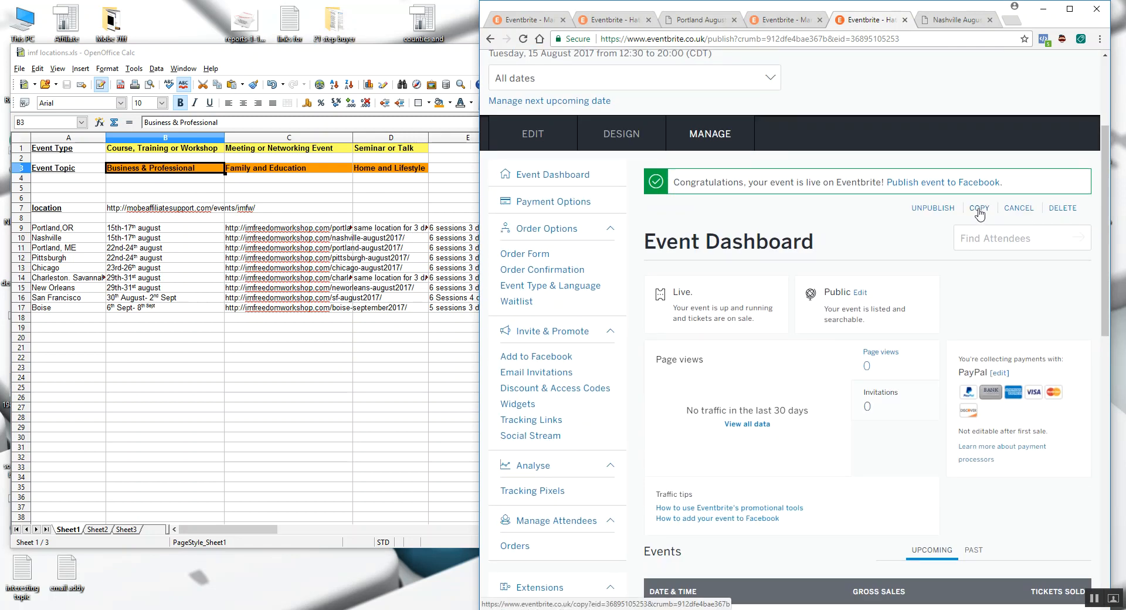
left_click(378, 150)
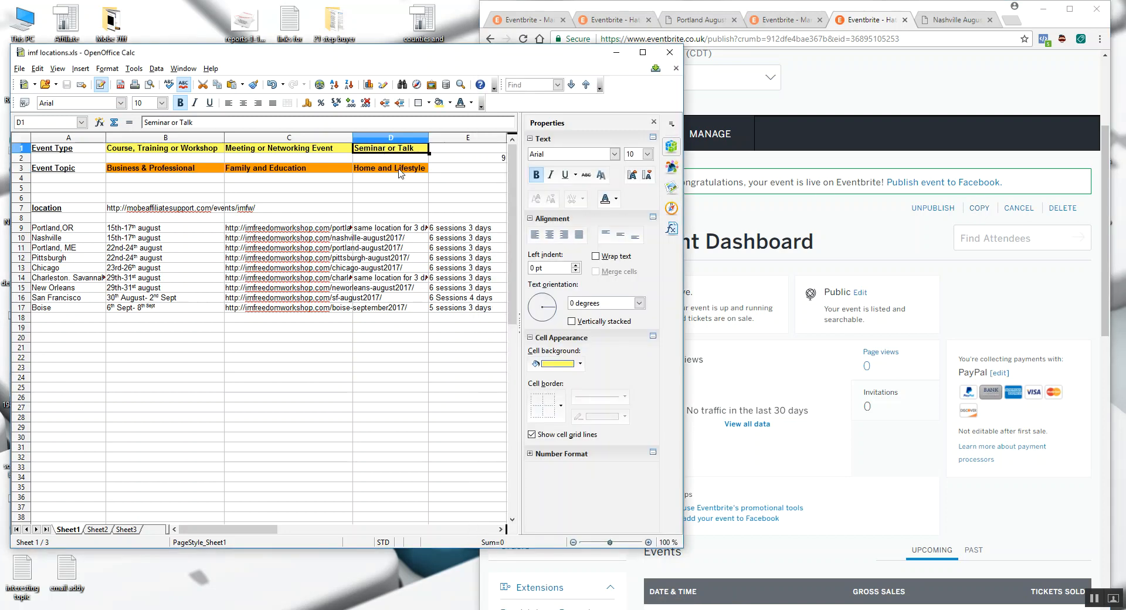
left_click(403, 198)
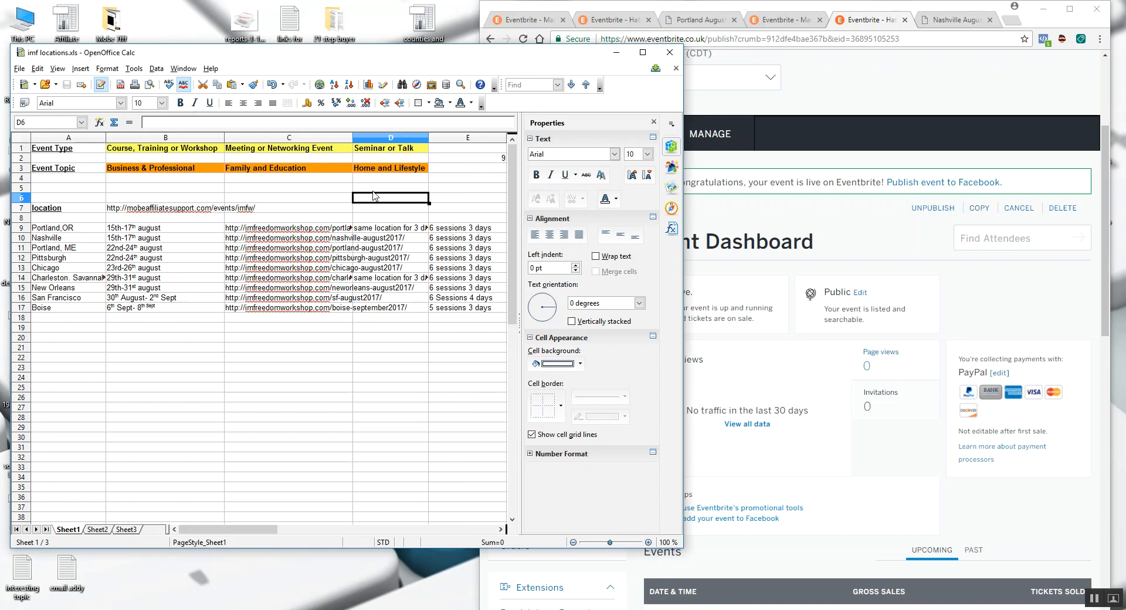
- Create another copy of the live Nashville event in Eventbrite, keeping the suggested event name
left_click(941, 242)
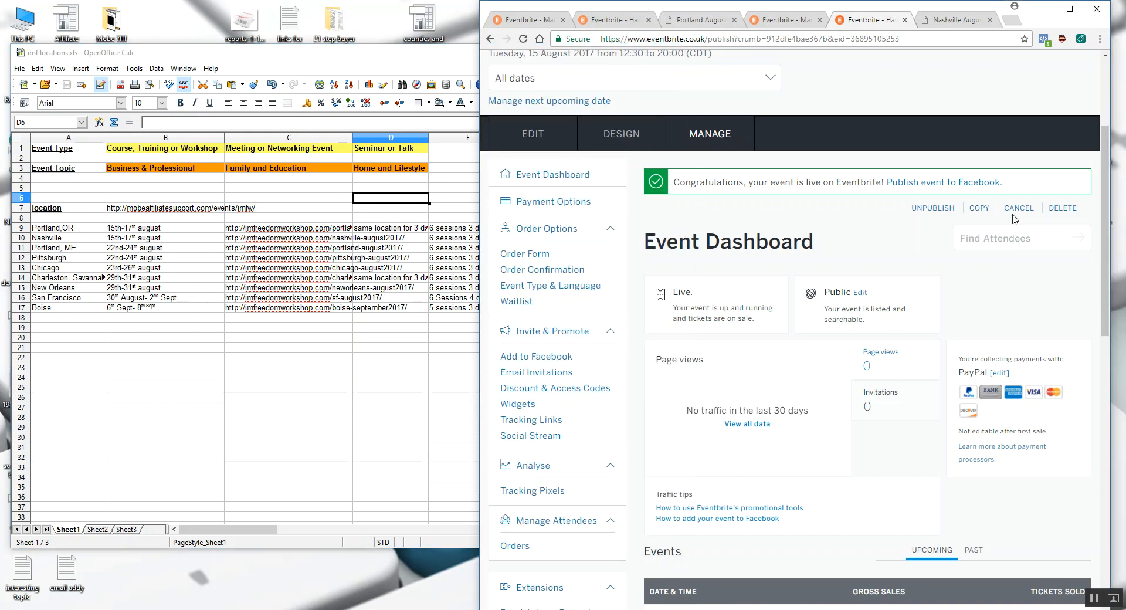
left_click(978, 209)
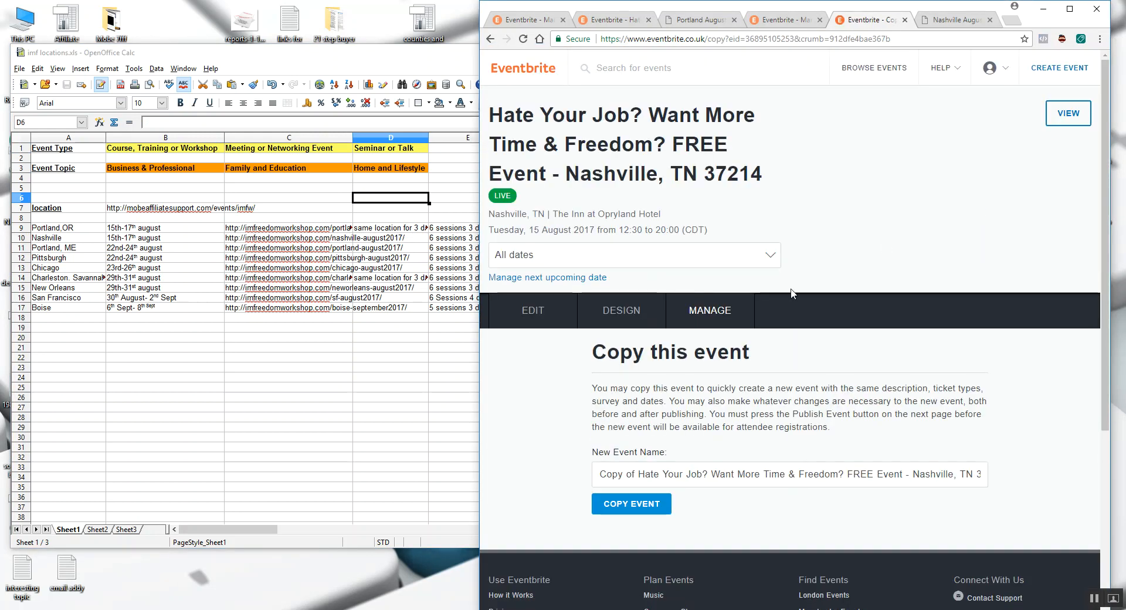
scroll(661, 370, "down", 3)
left_click(647, 332)
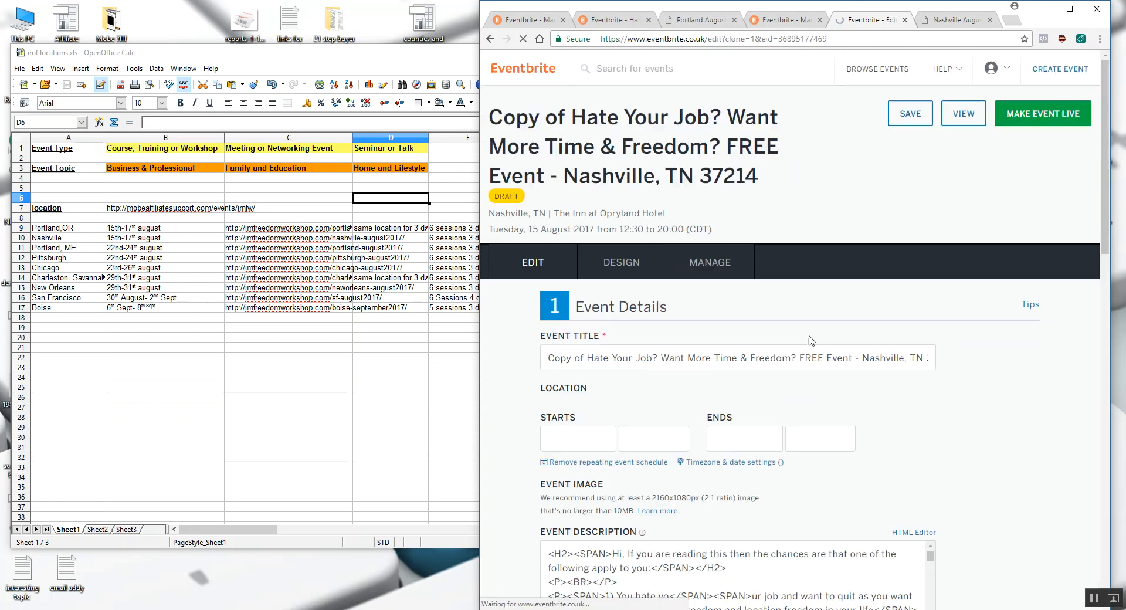
- Examine the August 15 and August 16 venues, addresses and dates on the Nashville workshop page
scroll(804, 334, "down", 1)
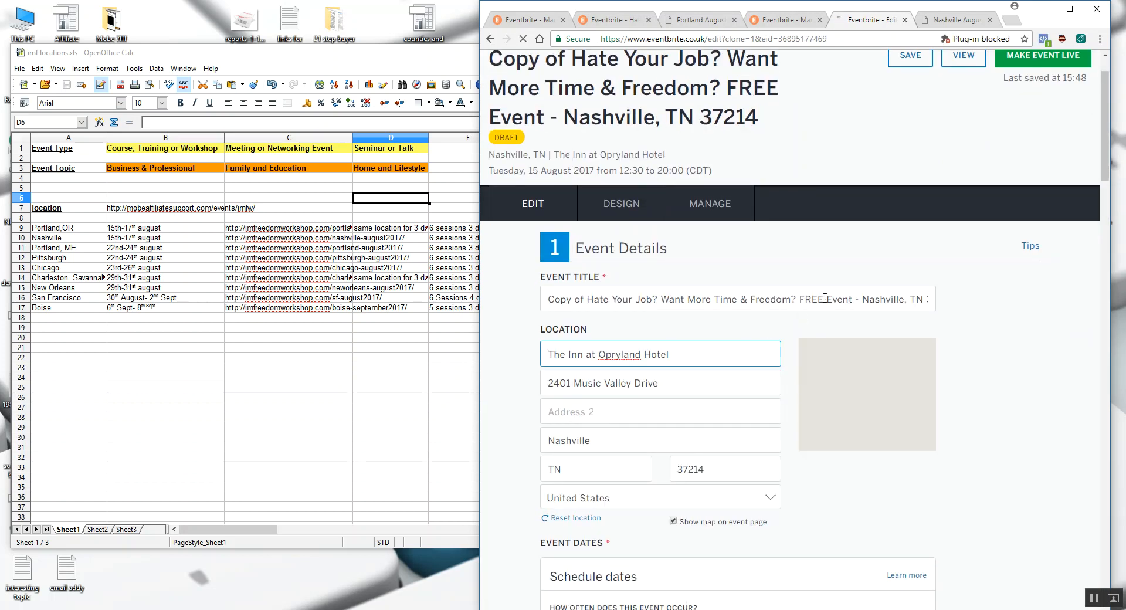
left_click(937, 21)
double_click(1009, 238)
left_click_drag(1033, 244, 846, 205)
left_click(1003, 233)
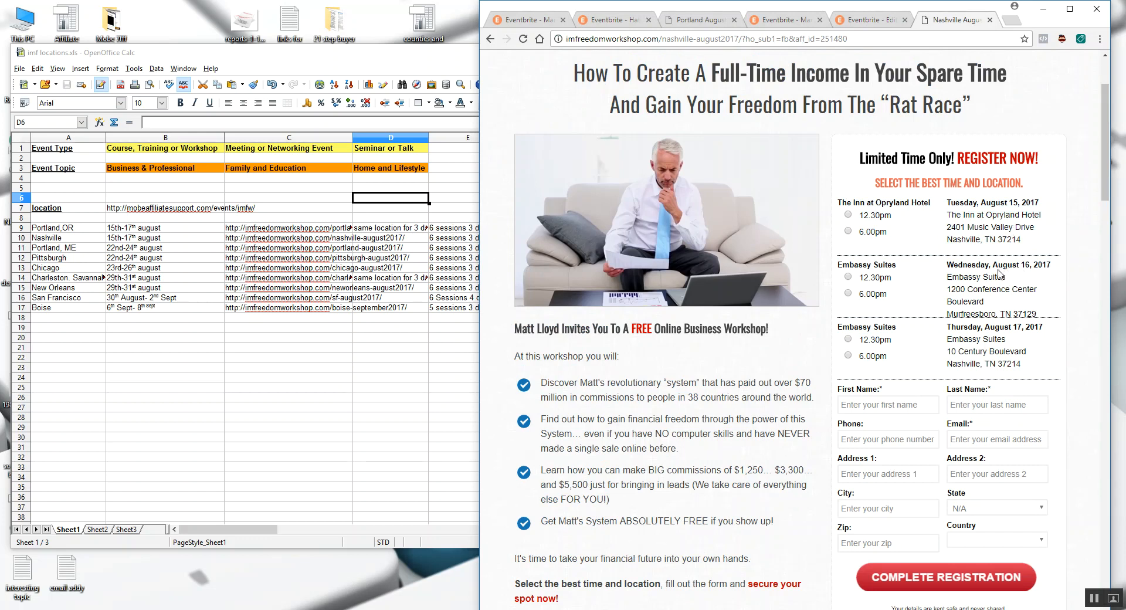
left_click_drag(1042, 313, 947, 266)
left_click(961, 269)
- Return to the new copy in Eventbrite and examine its location, schedule, refund policy, event type and topic fields
left_click(878, 21)
scroll(597, 286, "down", 2)
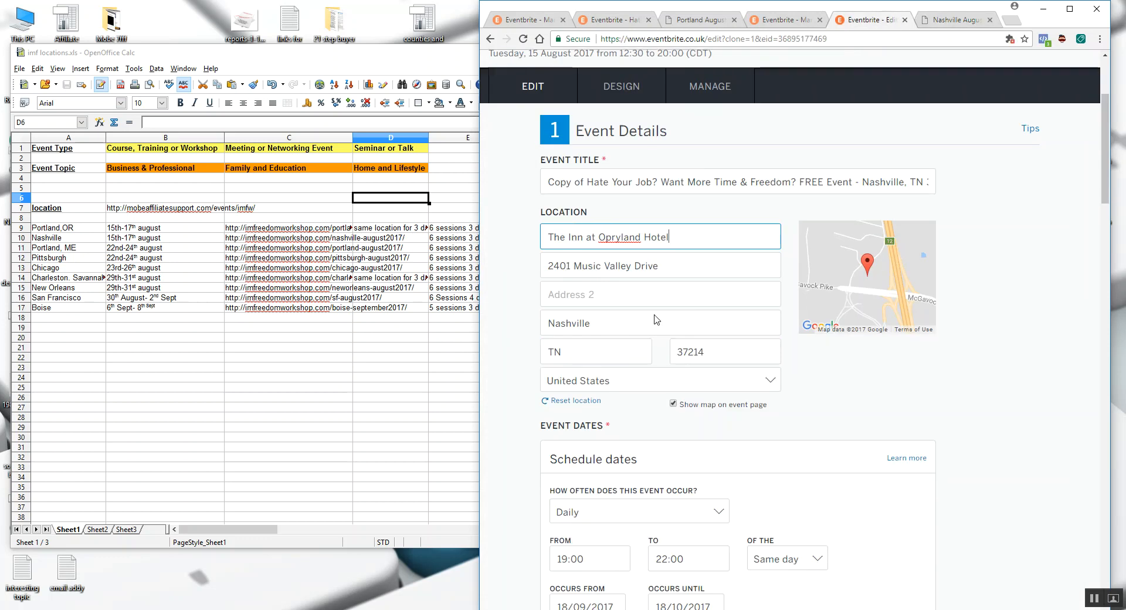
scroll(658, 289, "down", 3)
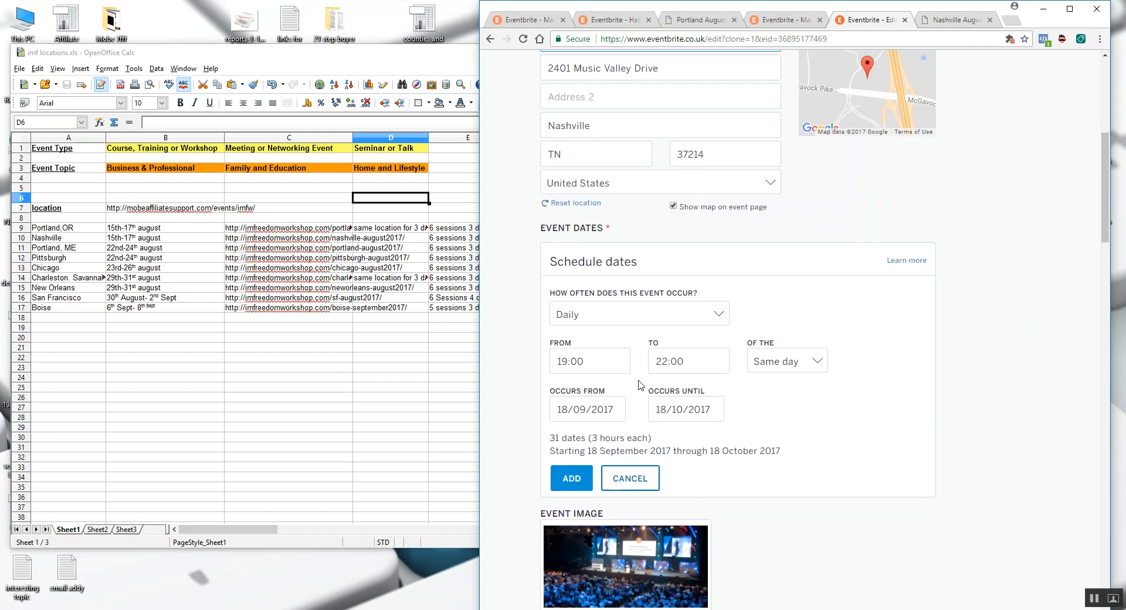
scroll(640, 385, "down", 1)
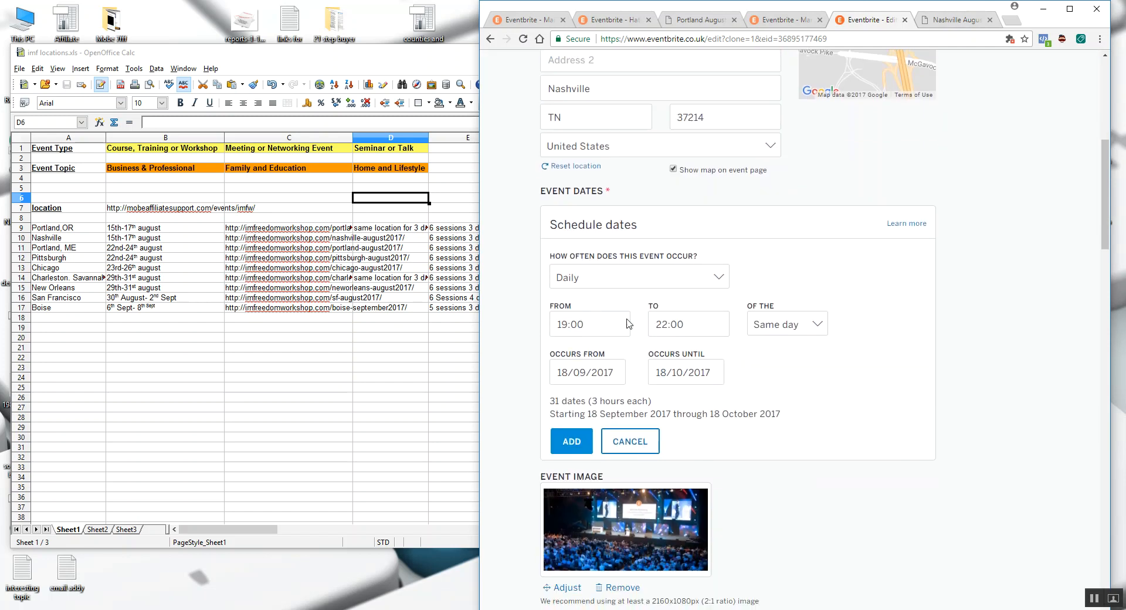
scroll(628, 324, "down", 9)
scroll(604, 264, "down", 15)
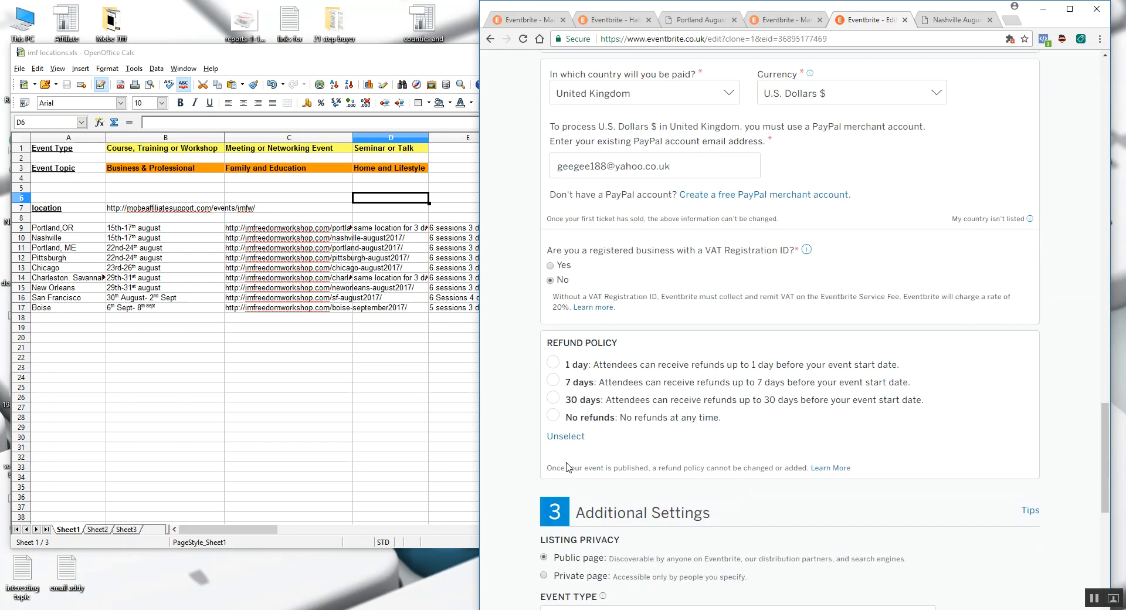
scroll(622, 351, "down", 6)
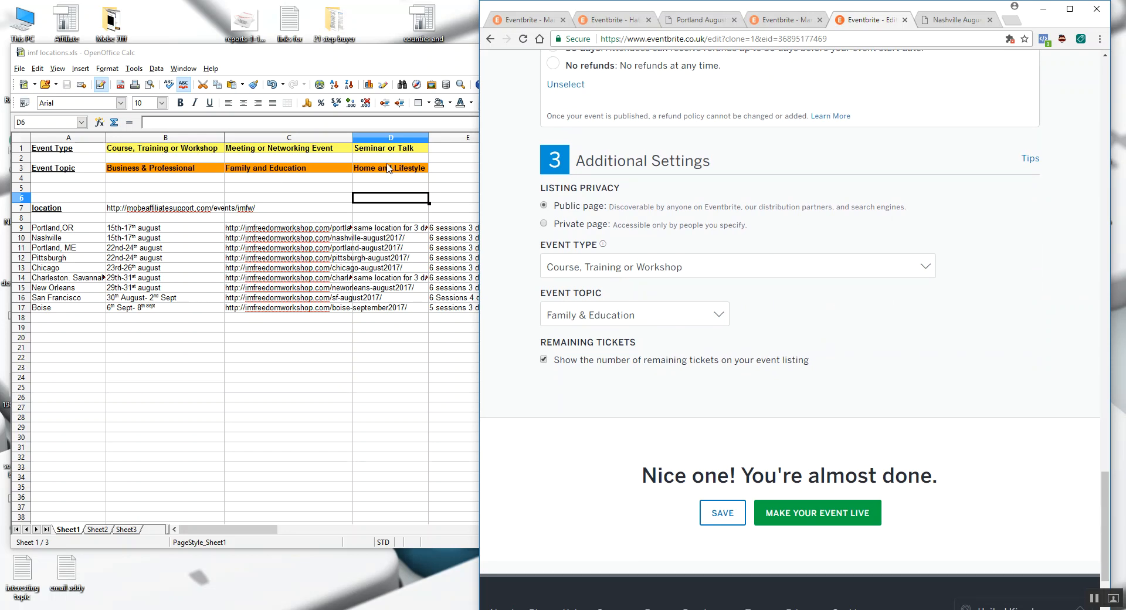
scroll(1024, 287, "up", 15)
scroll(1027, 295, "up", 10)
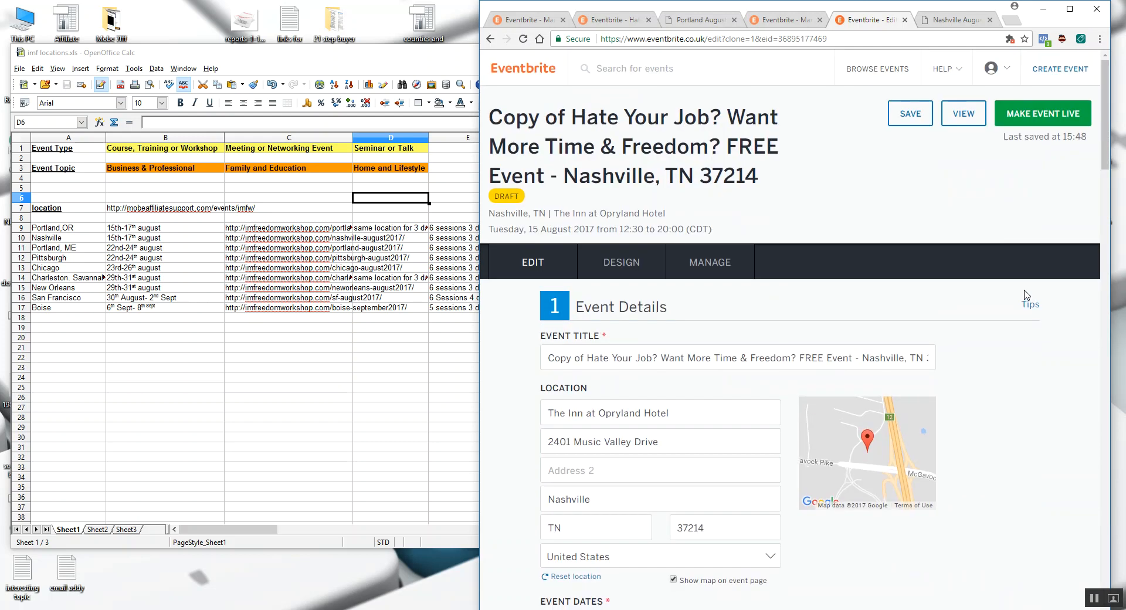
- Check the Nashville workshop page against the spreadsheet's list of locations, from Nashville and Portland, ME down to Boise
left_click(947, 20)
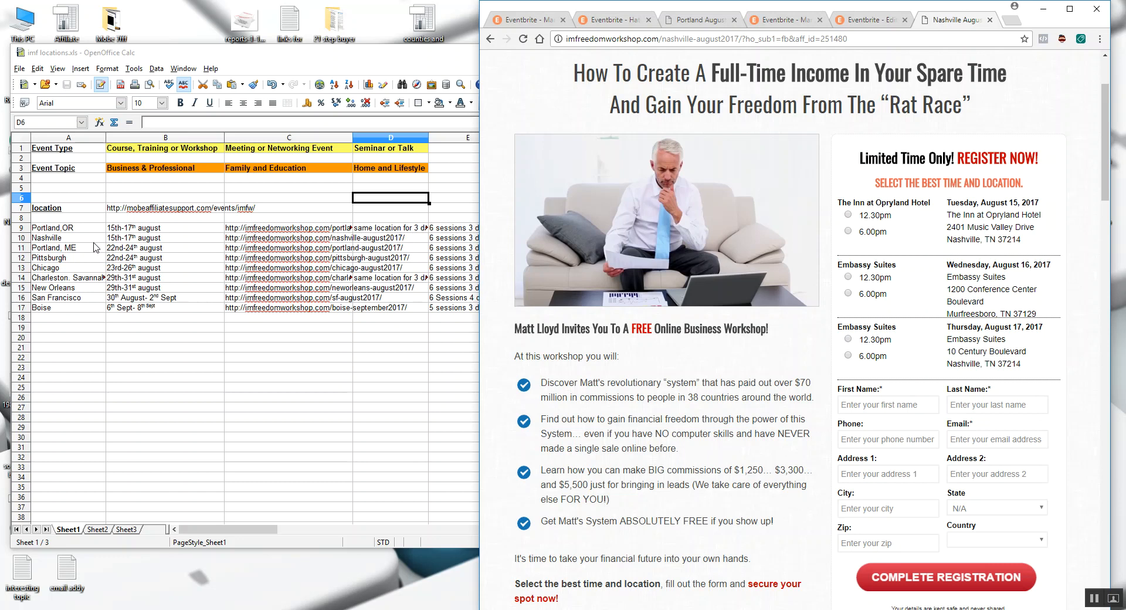
left_click(62, 239)
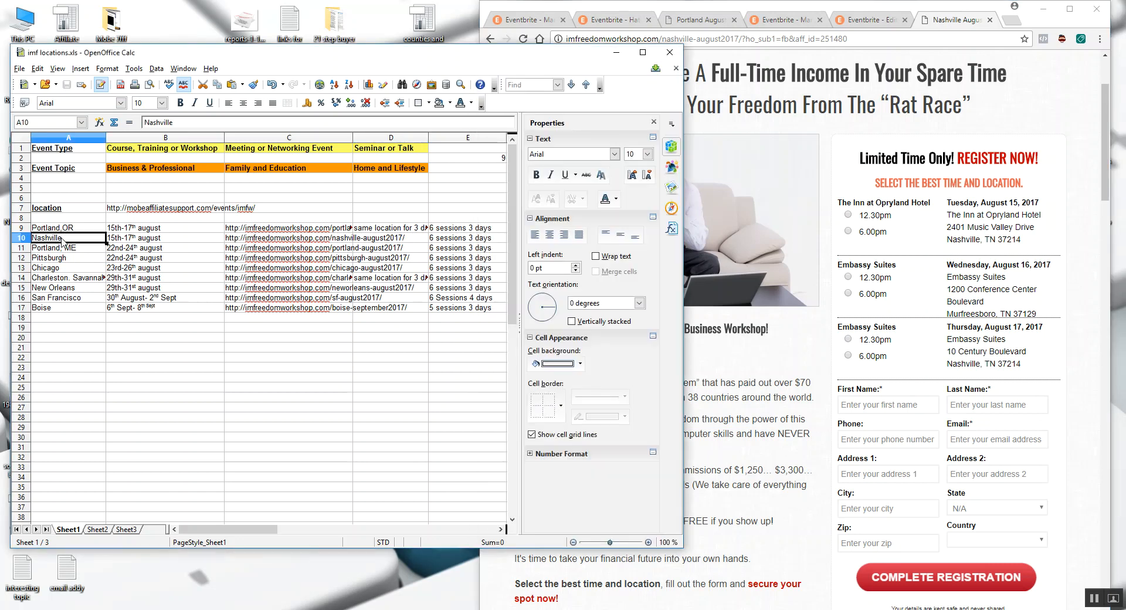
left_click(62, 250)
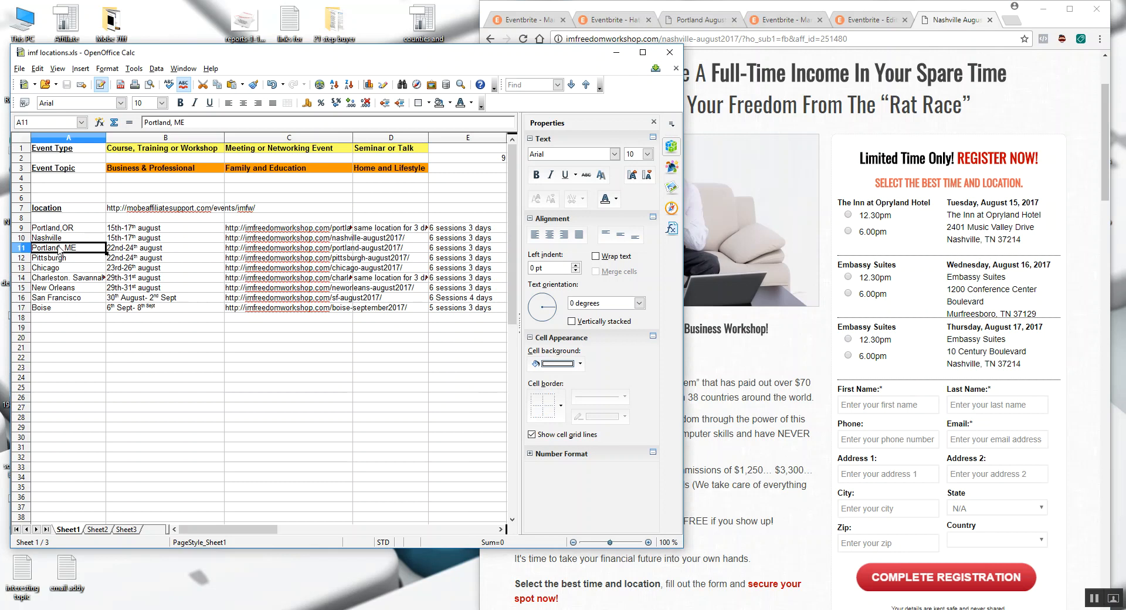
left_click(67, 308)
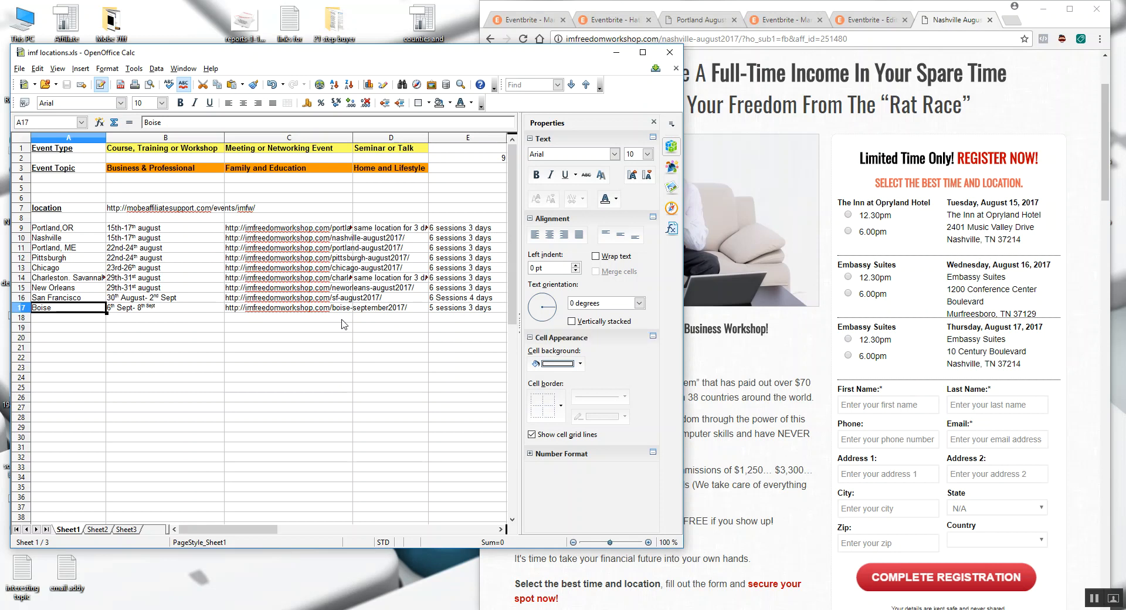
left_click(1086, 241)
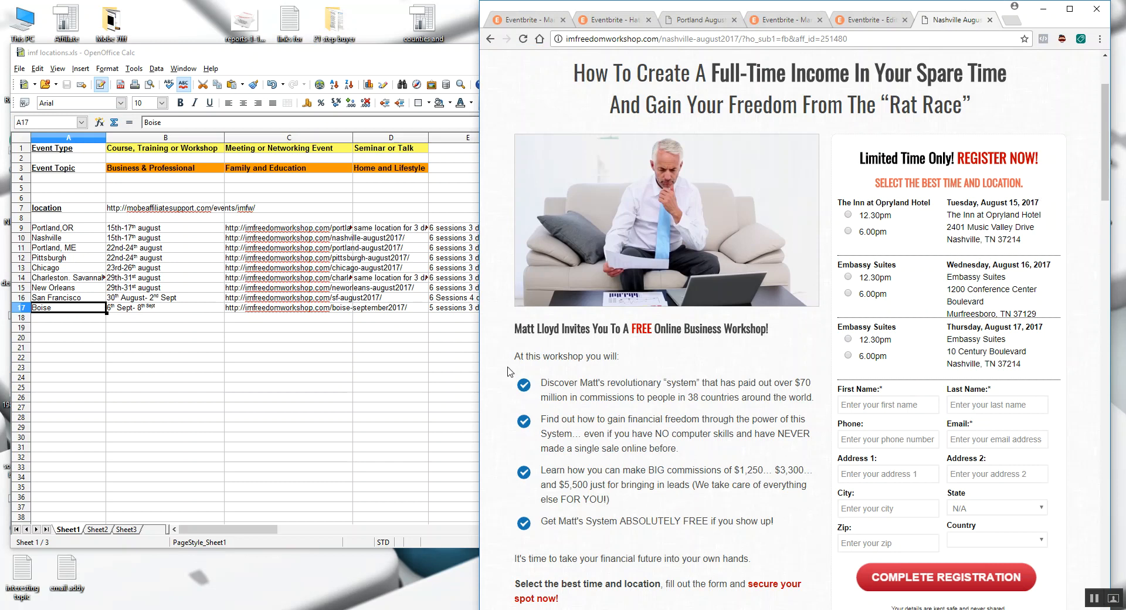